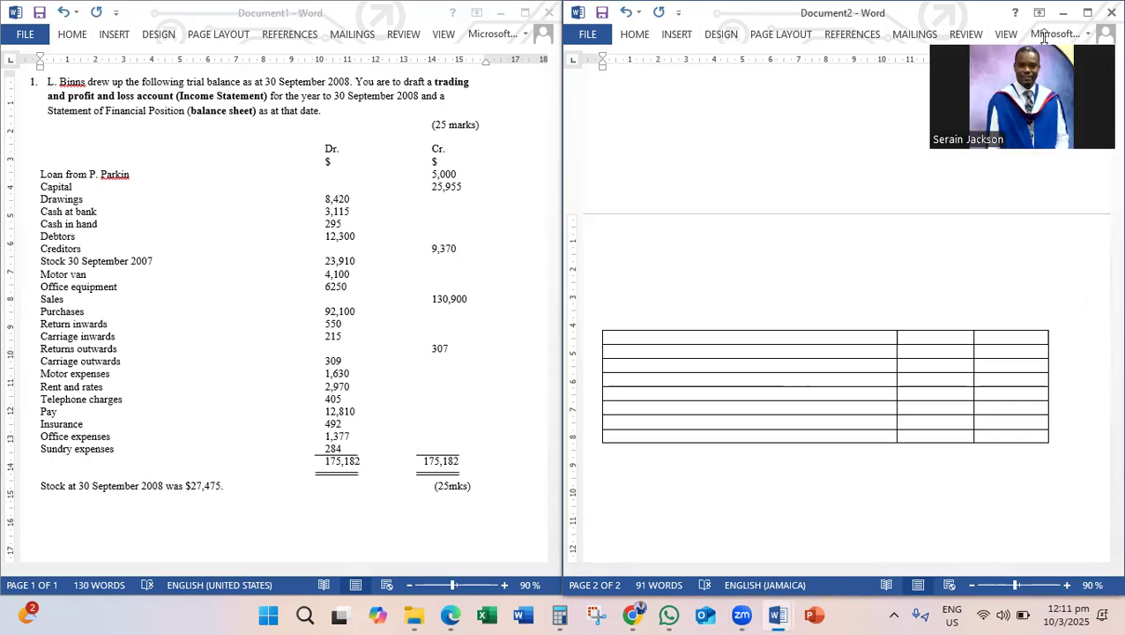
# Step: Enter the proprietor's name as the first centred heading line above the empty table
pyautogui.moveTo(1101, 326)
pyautogui.mouseDown()
pyautogui.moveTo(1103, 162)
pyautogui.moveTo(1098, 317)
pyautogui.moveTo(1102, 296)
pyautogui.moveTo(1108, 314)
pyautogui.mouseUp()
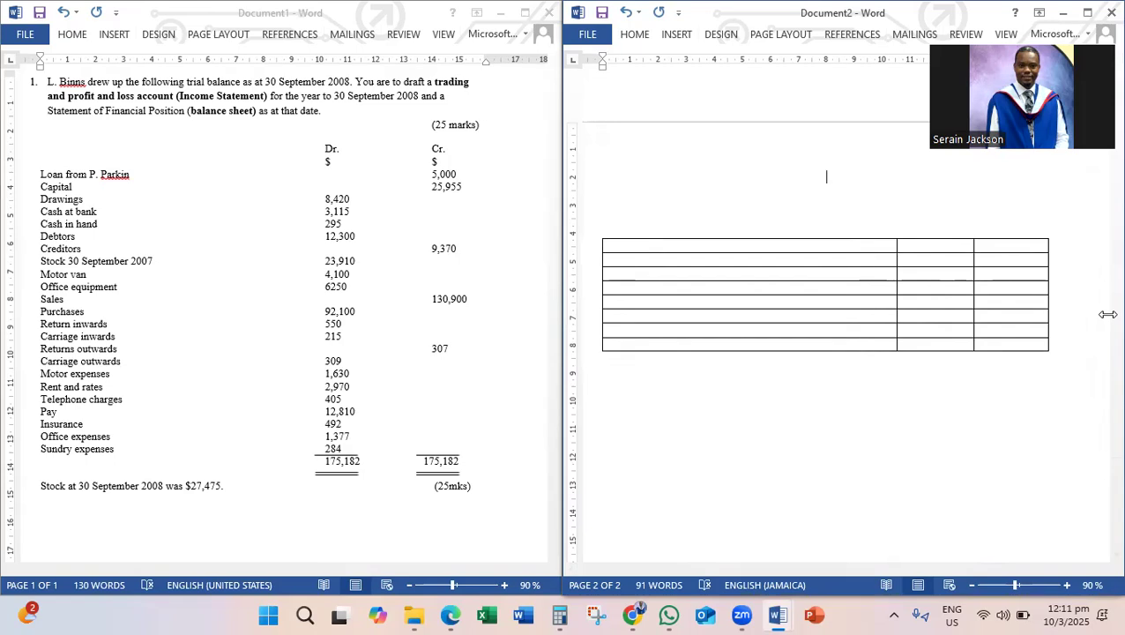
pyautogui.write('L. Binns')
pyautogui.press('Return')
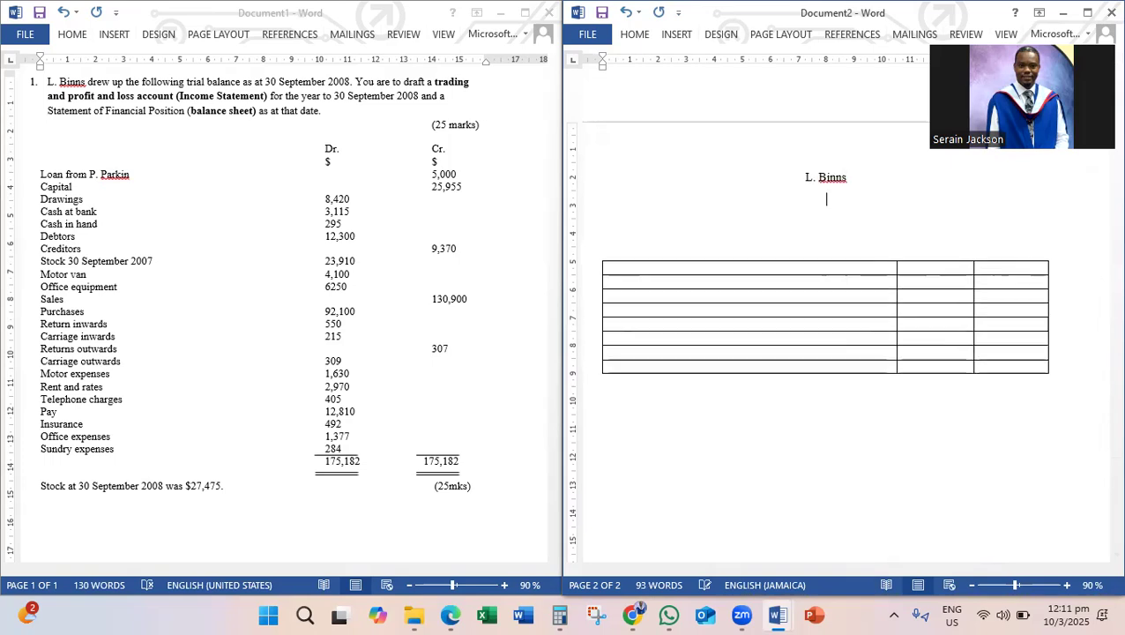
pyautogui.write('Statemen')
pyautogui.write('t')
pyautogui.press('BackSpace')
pyautogui.press('BackSpace')
pyautogui.press('BackSpace')
pyautogui.press('BackSpace')
pyautogui.press('BackSpace')
pyautogui.press('BackSpace')
pyautogui.press('BackSpace')
pyautogui.press('BackSpace')
pyautogui.press('BackSpace')
# Step: Add the heading lines "Balance Sheet" and "As at 30 September 2008" below the name, correcting any typos in the date line
pyautogui.write('Balance SHeet')
pyautogui.press('Return')
pyautogui.write('As as 30 Septemember 2008')
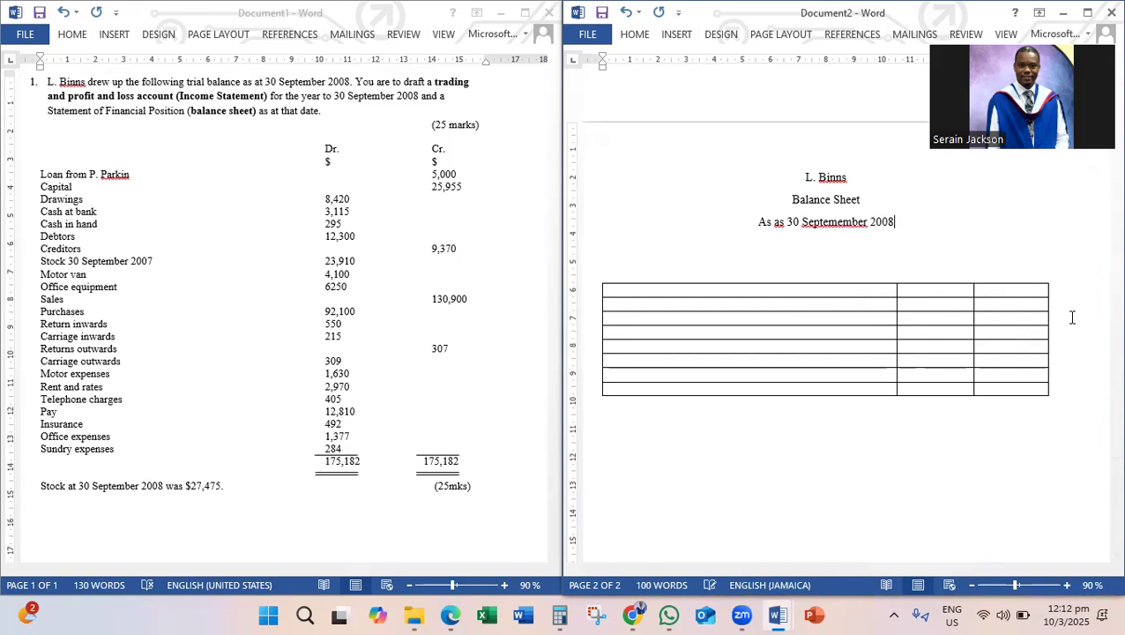
pyautogui.click(843, 222)
pyautogui.rightClick(870, 227)
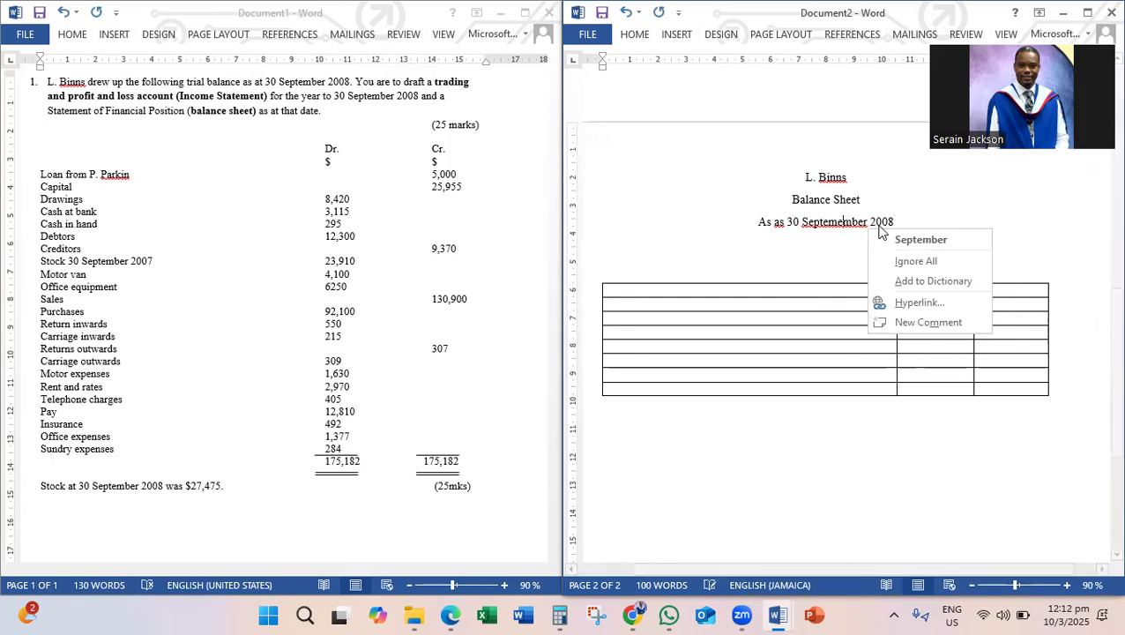
pyautogui.click(919, 239)
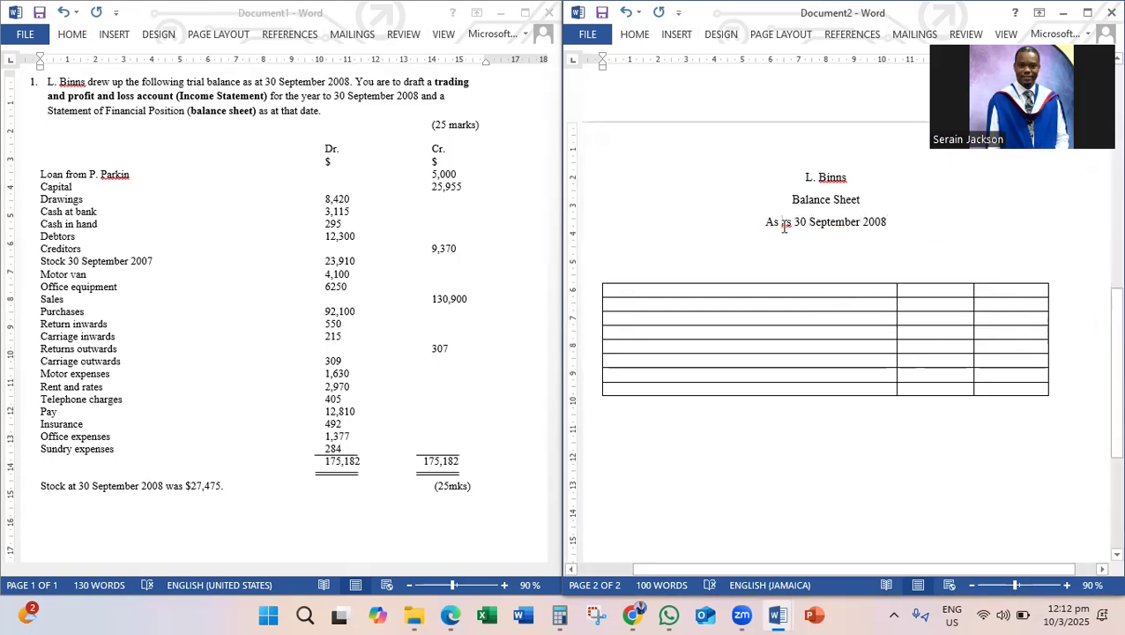
pyautogui.doubleClick(784, 224)
pyautogui.write('at')
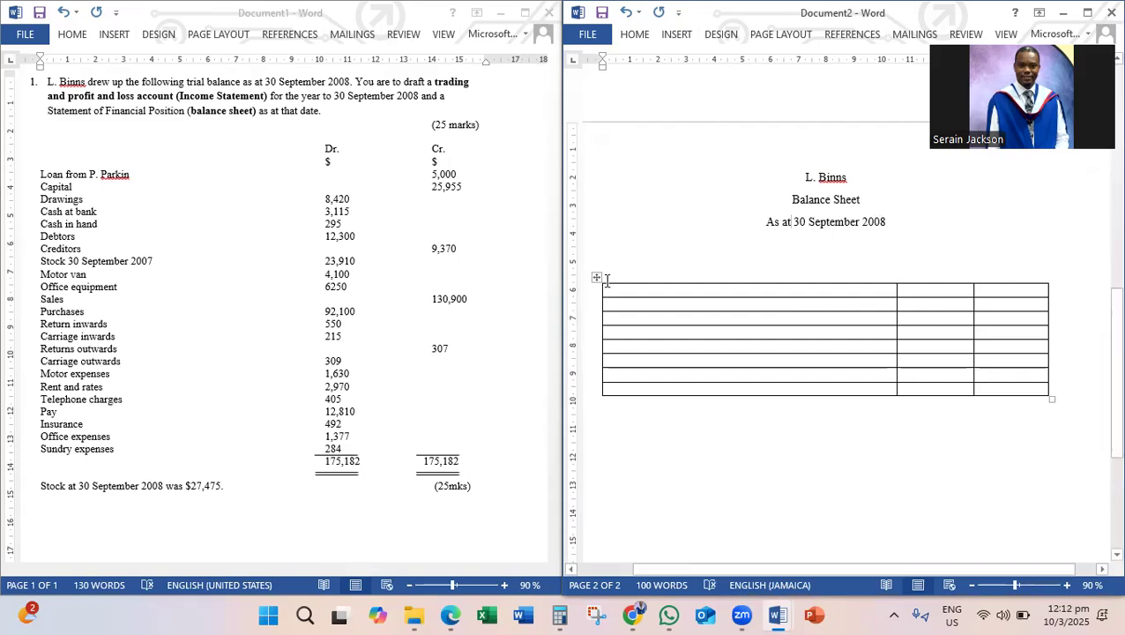
# Step: Move the table up beneath the heading and right-align its two narrow amount columns
pyautogui.moveTo(596, 280); pyautogui.dragTo(597, 252)
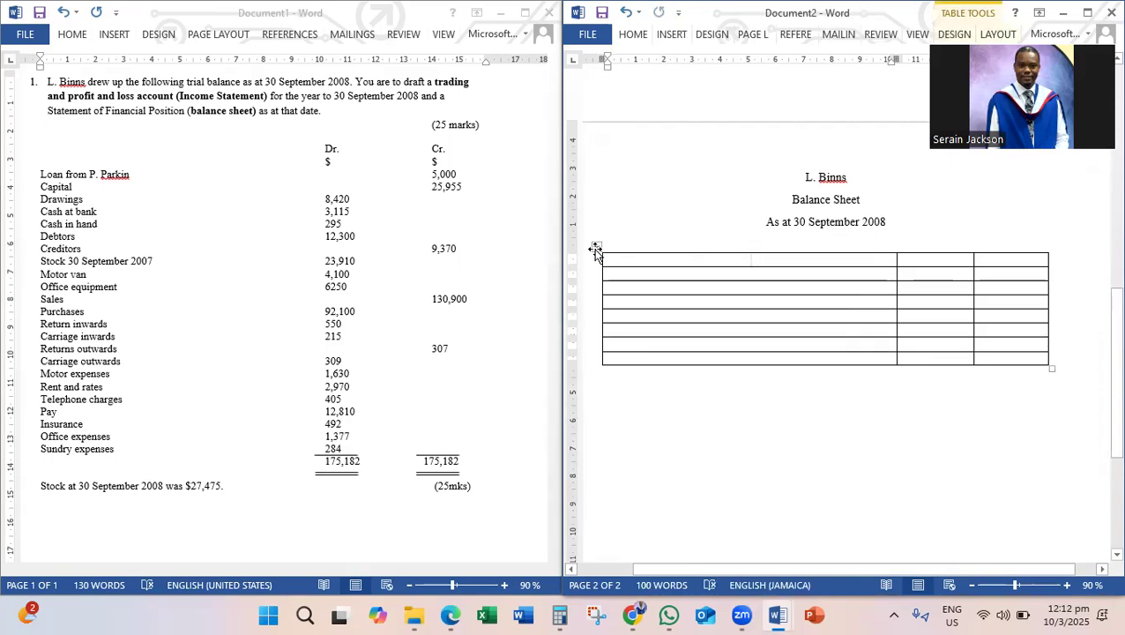
pyautogui.moveTo(936, 258); pyautogui.dragTo(1001, 358)
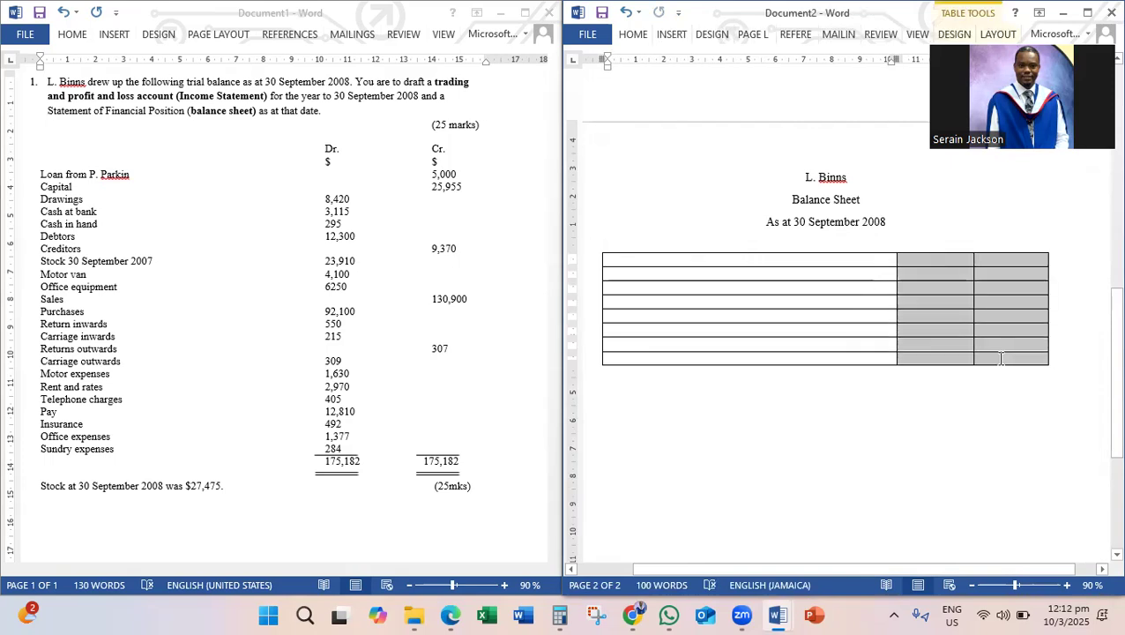
pyautogui.click(631, 36)
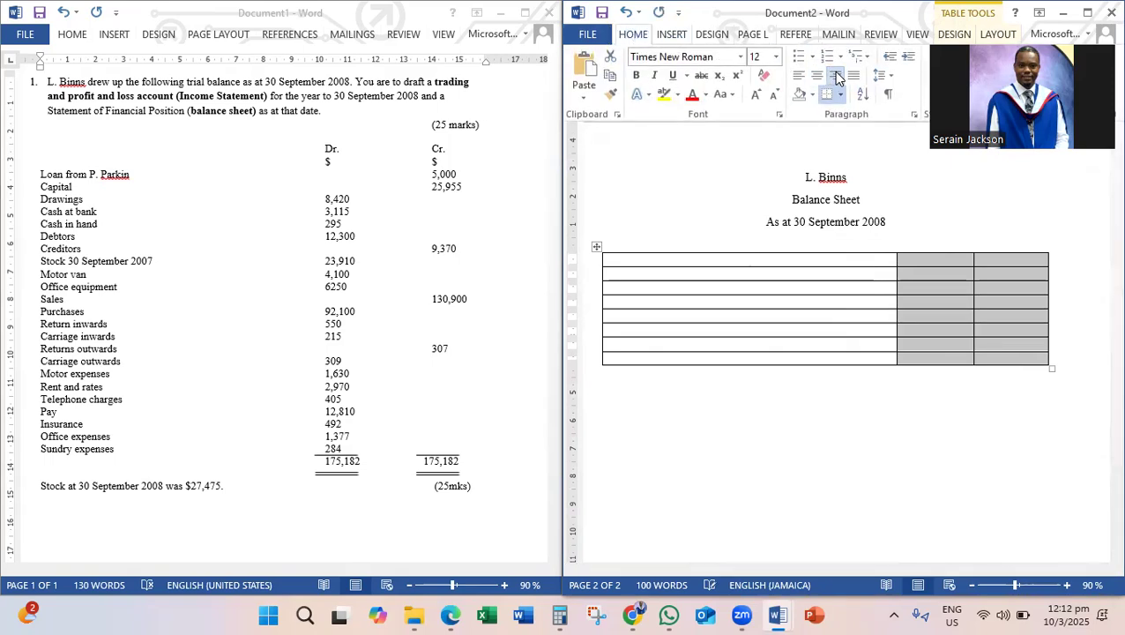
pyautogui.click(930, 258)
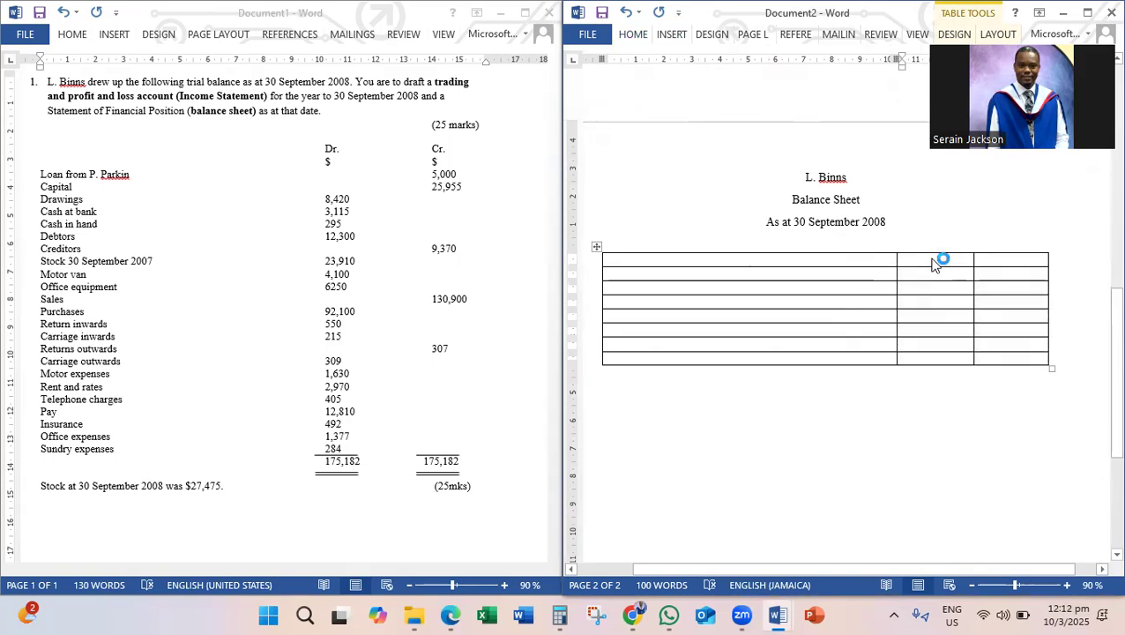
# Step: Enter "$" in the first row of both amount columns
pyautogui.write('$')
pyautogui.press('Tab')
pyautogui.write('$')
# Step: Left-align all cells of the table's wide description column
pyautogui.click(820, 266)
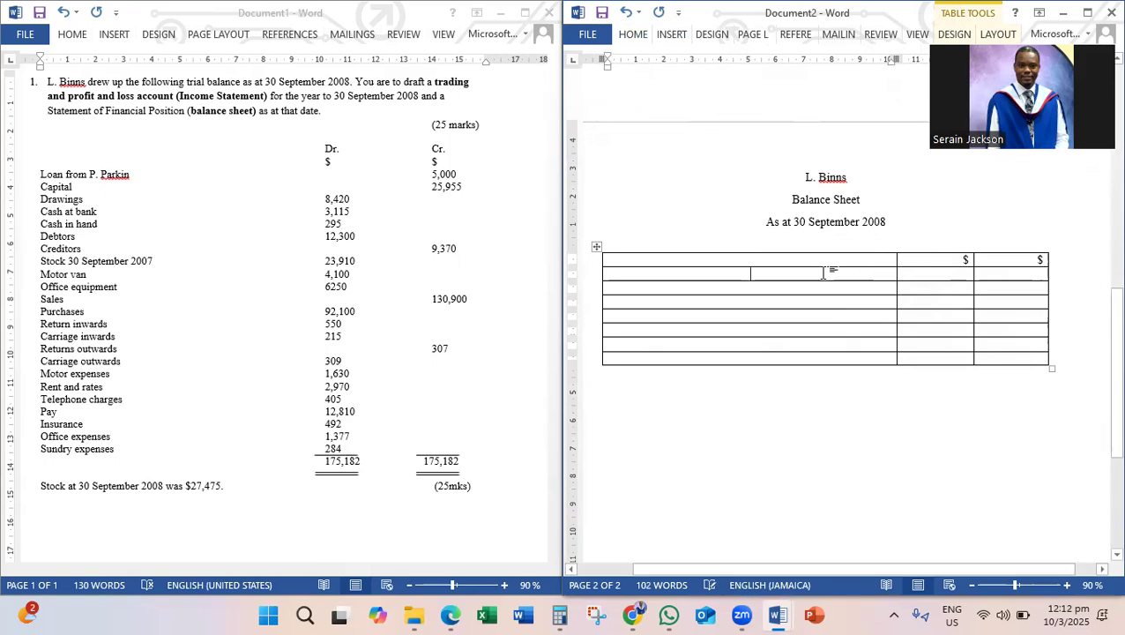
pyautogui.click(775, 263)
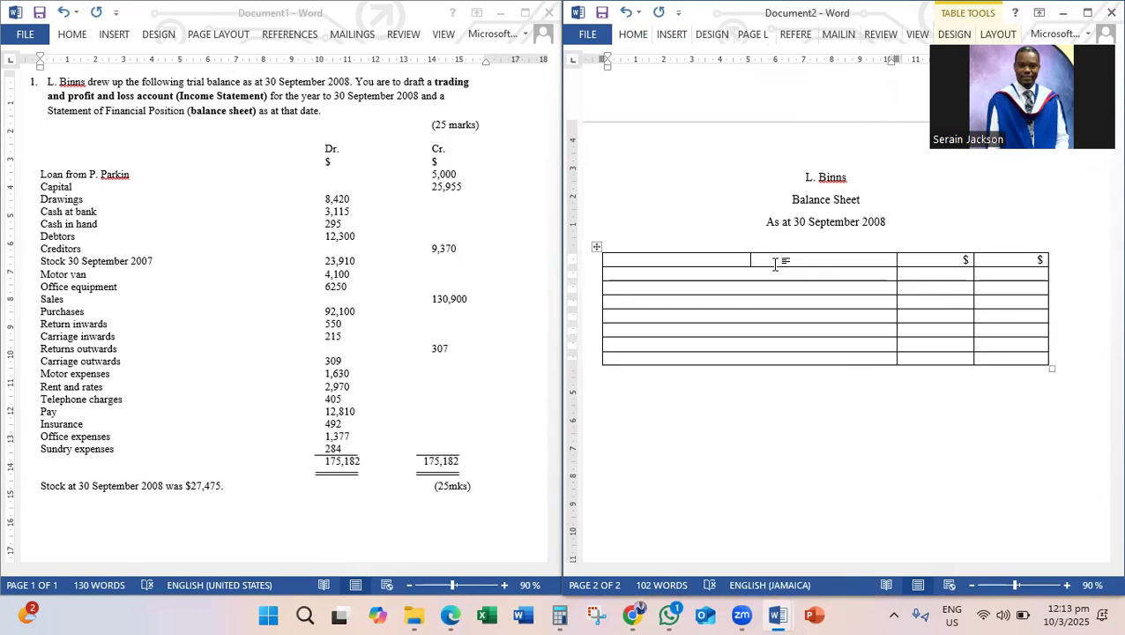
pyautogui.click(633, 34)
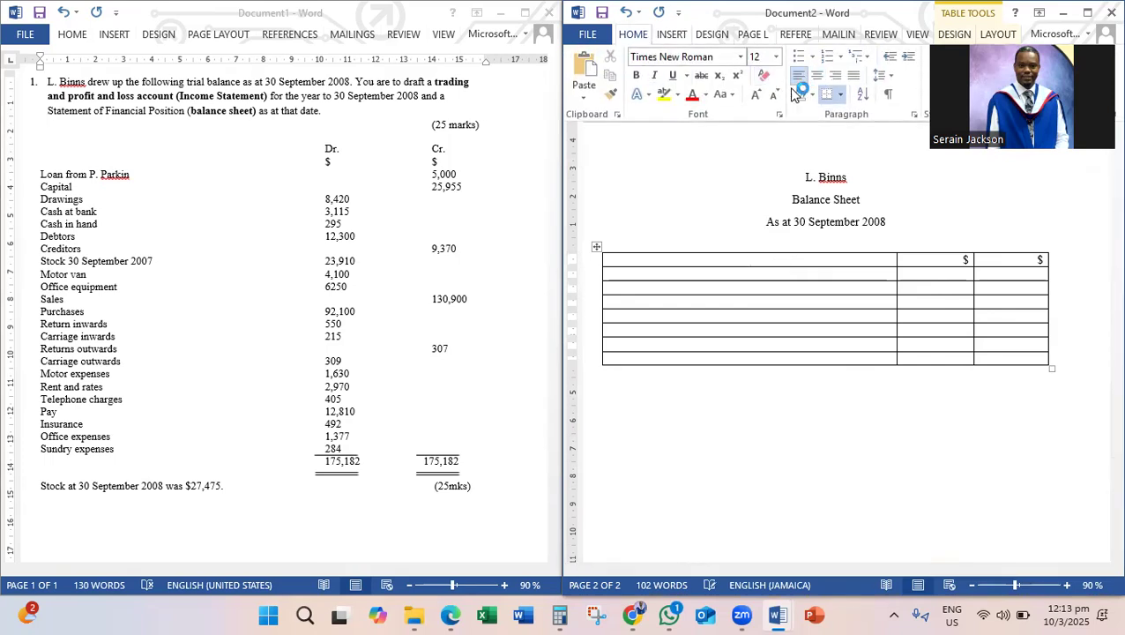
pyautogui.click(676, 259)
pyautogui.moveTo(677, 260); pyautogui.dragTo(696, 358)
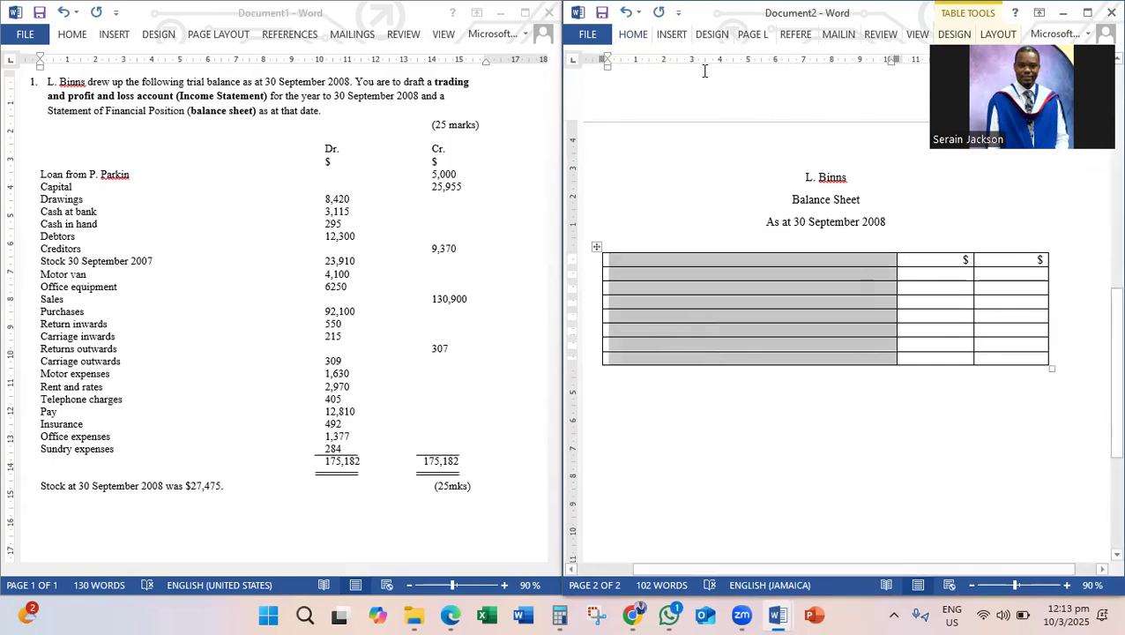
pyautogui.click(633, 35)
pyautogui.click(653, 262)
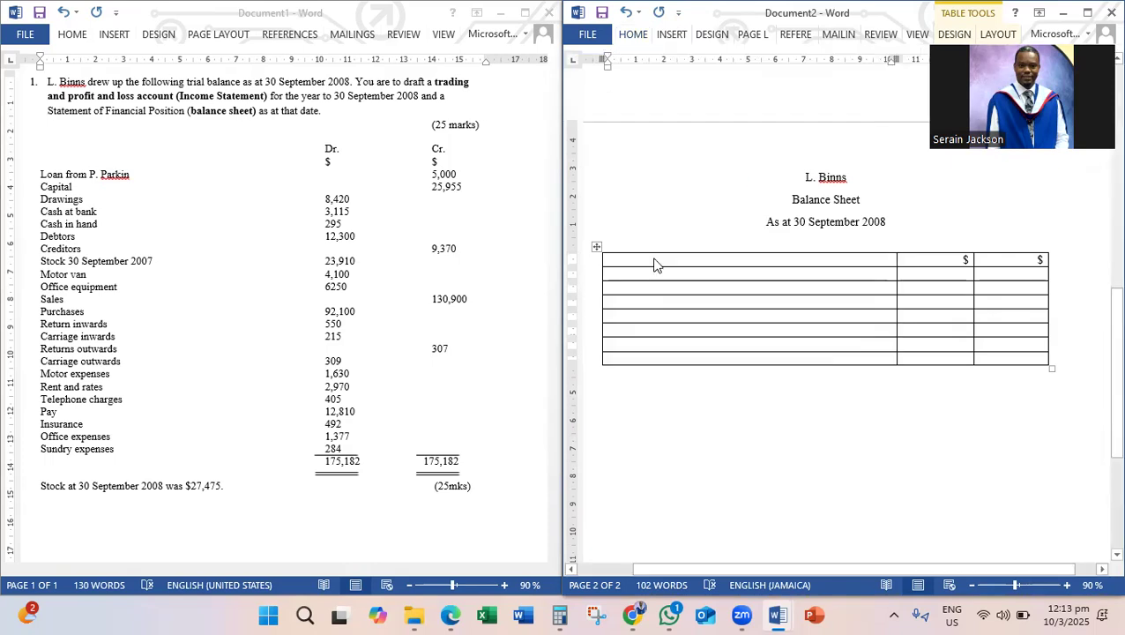
# Step: Enter "Fixed Assets" in bold in the first row of the description column
pyautogui.click(113, 174)
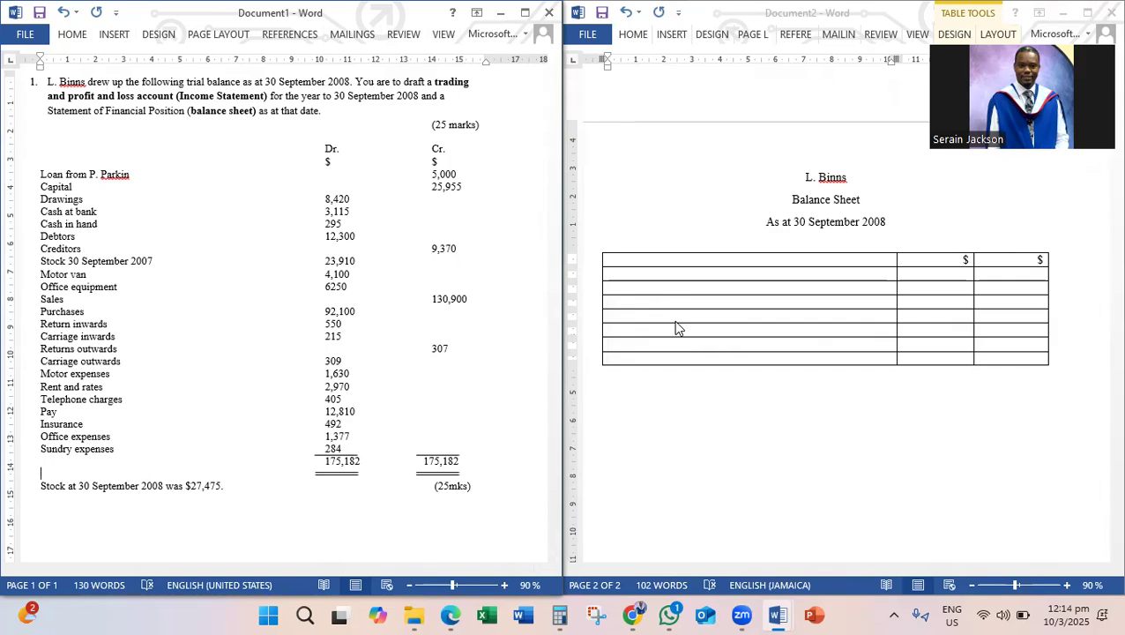
pyautogui.click(697, 259)
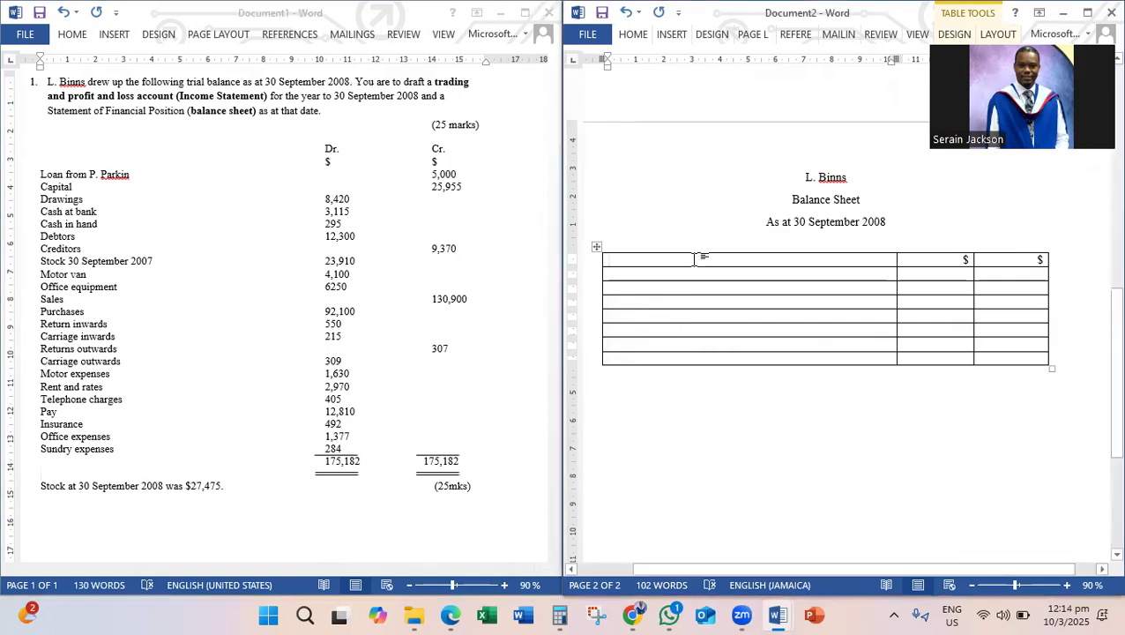
pyautogui.write('Fixed ')
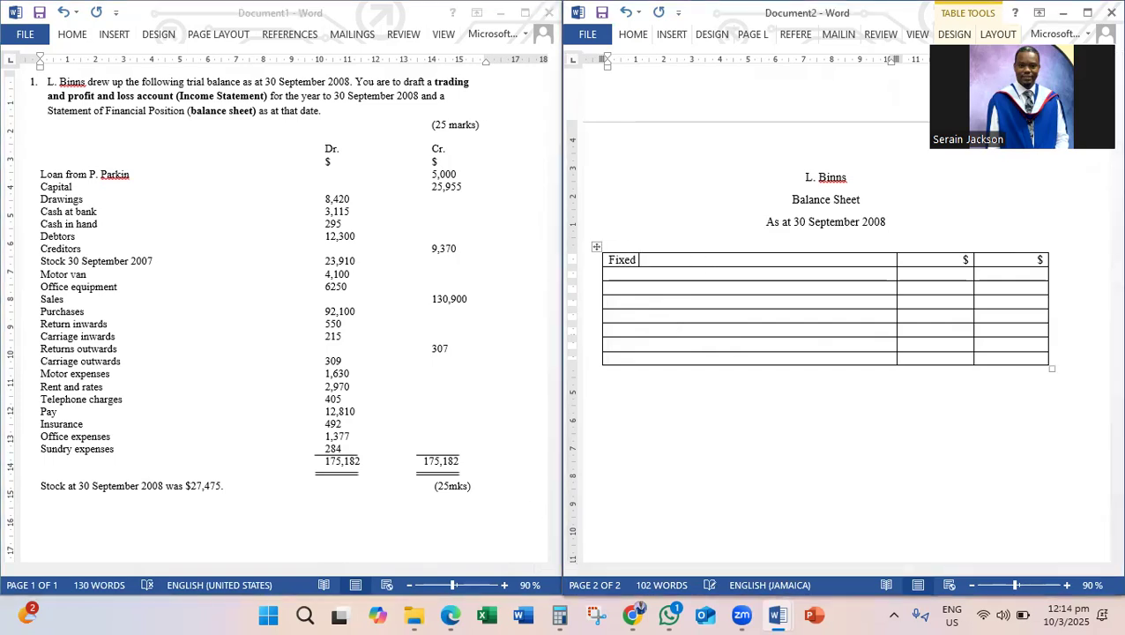
pyautogui.write('Assets')
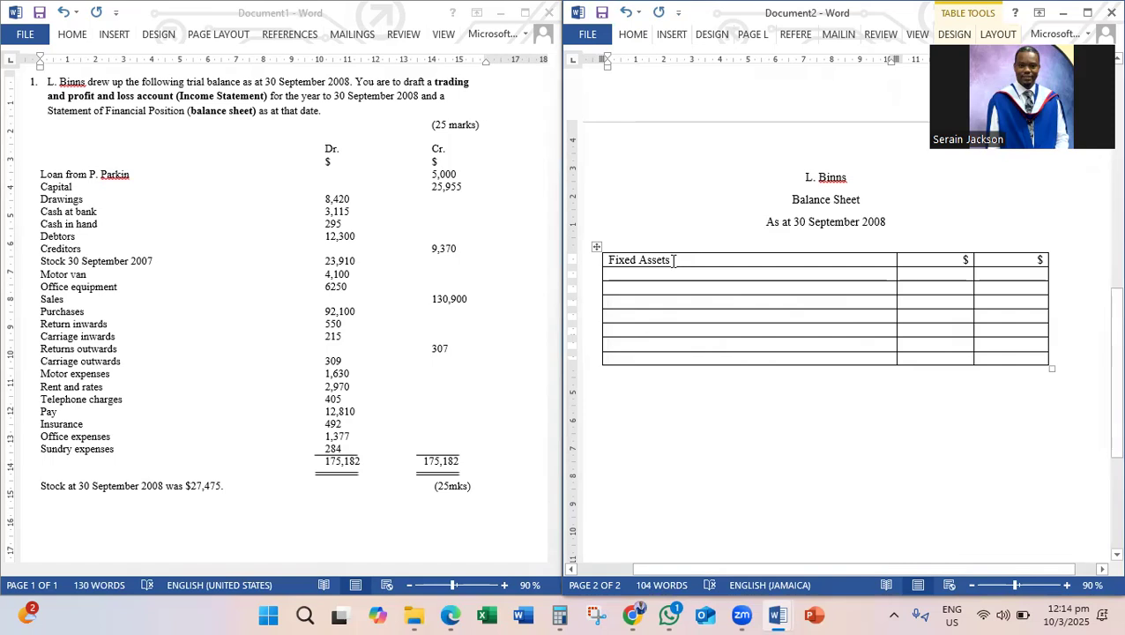
pyautogui.moveTo(672, 259); pyautogui.dragTo(618, 265)
pyautogui.hotkey('ctrl', 'b')
pyautogui.click(643, 273)
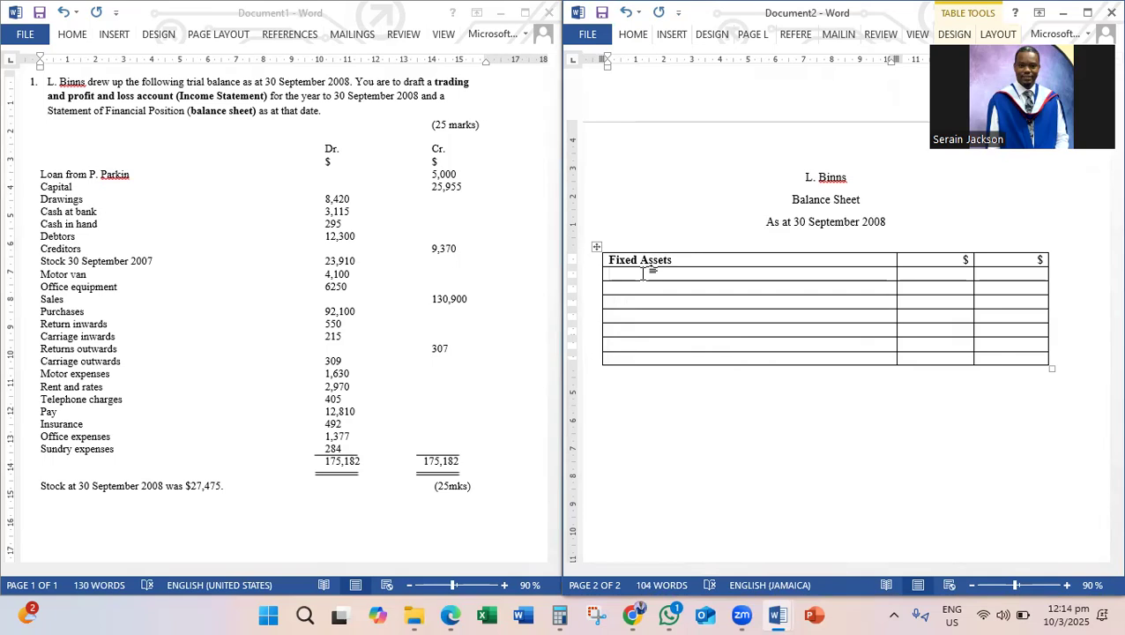
# Step: Locate the motor van and office equipment entries in the trial balance and reformat the office equipment amount as 6,250
pyautogui.click(187, 300)
pyautogui.click(159, 191)
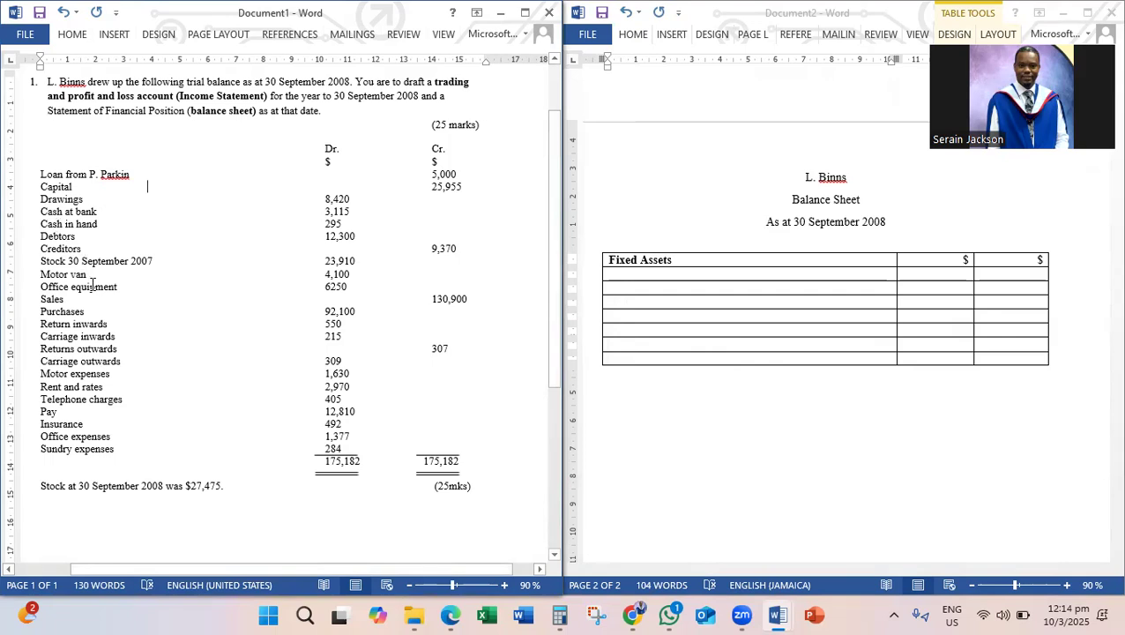
pyautogui.moveTo(40, 276); pyautogui.dragTo(97, 291)
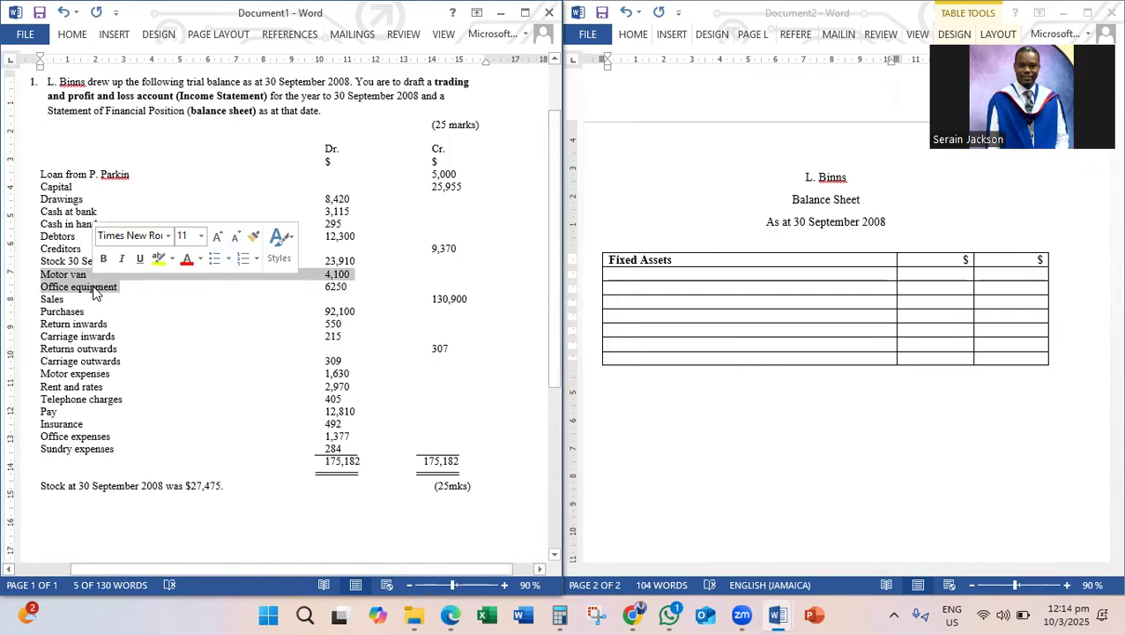
pyautogui.click(167, 295)
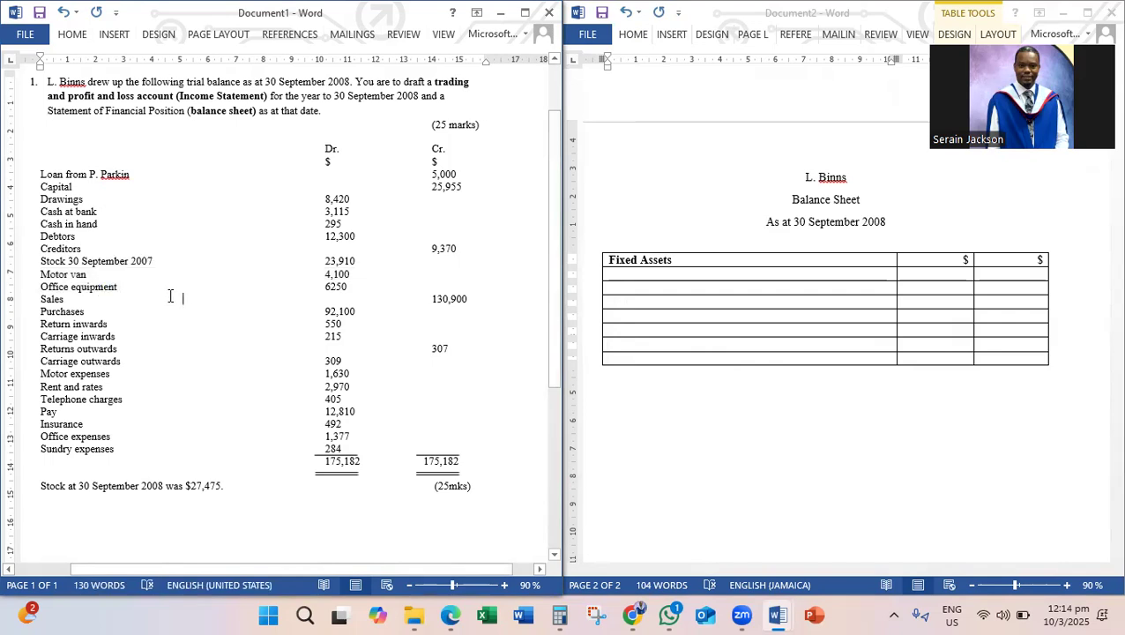
pyautogui.click(680, 272)
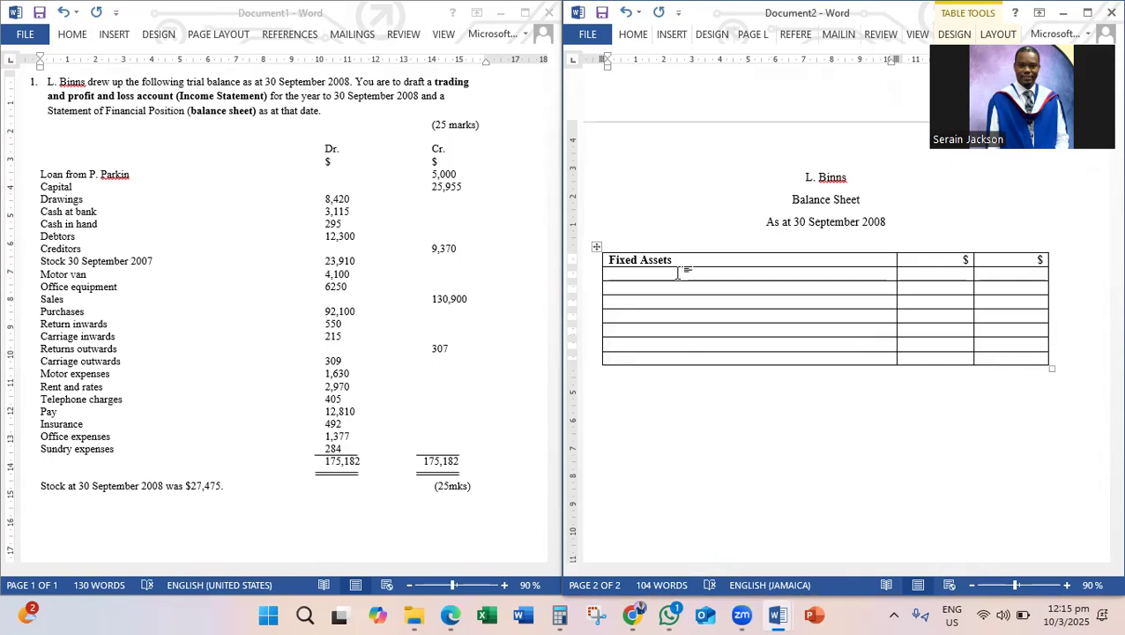
pyautogui.click(333, 287)
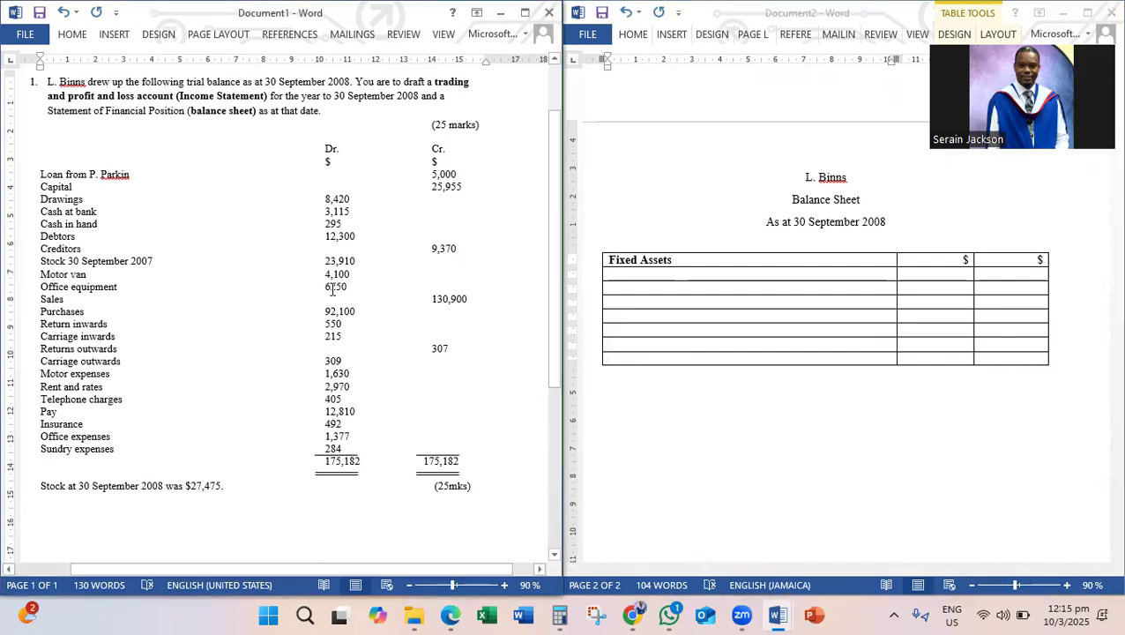
# Step: Enter the row labels "Motor Van" and "Office equipment" under the Fixed Assets heading
pyautogui.click(647, 271)
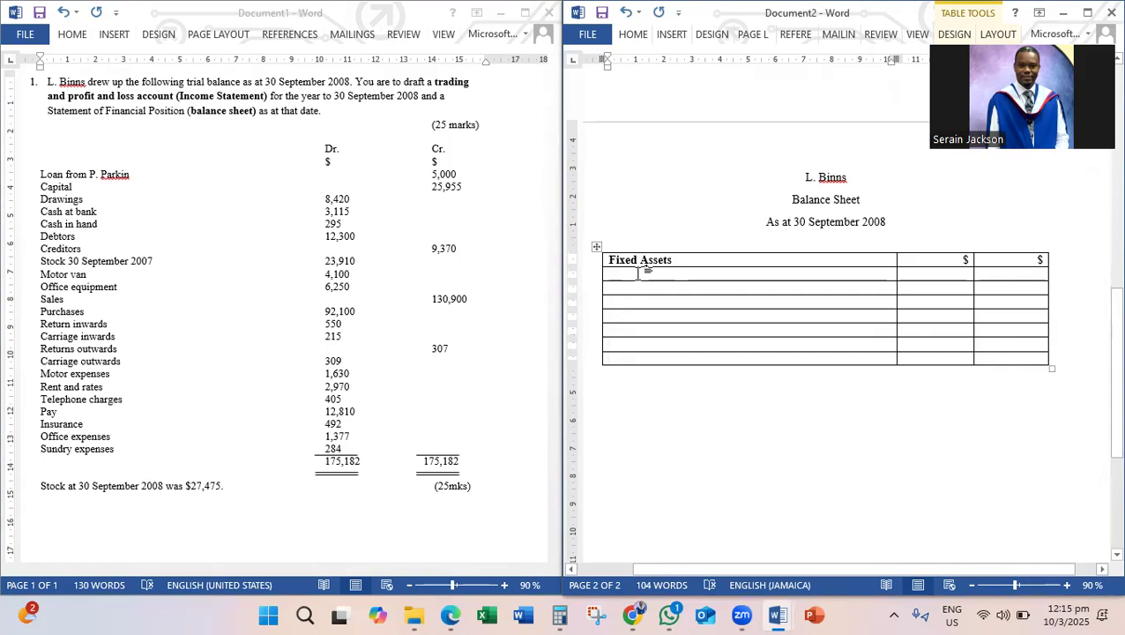
pyautogui.write('Motor Van')
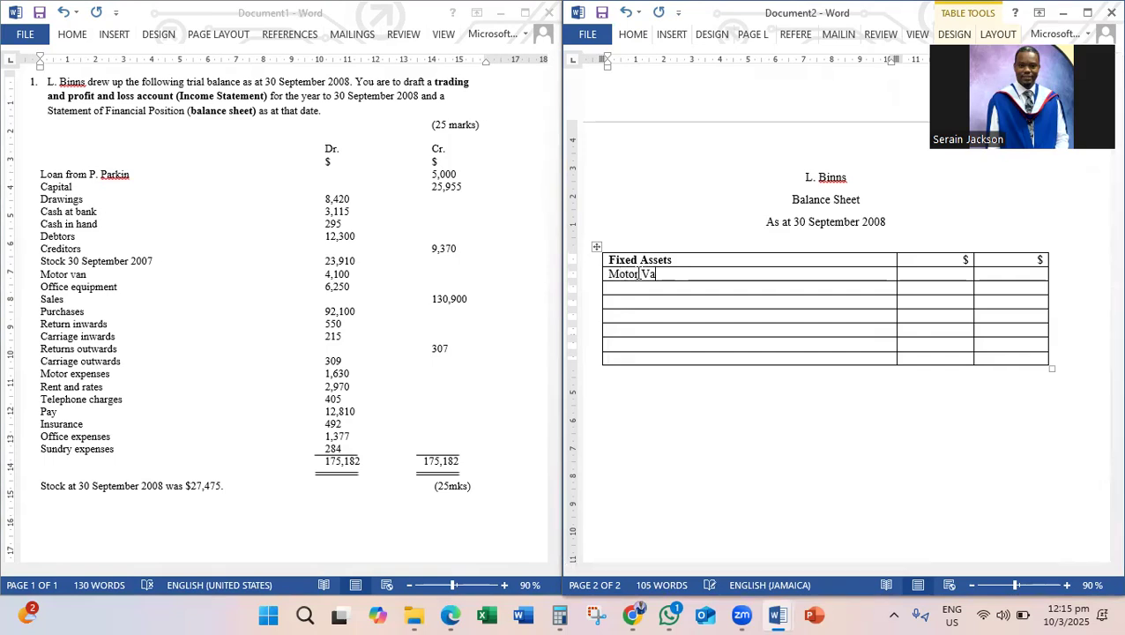
pyautogui.click(636, 290)
pyautogui.write('Office equipment')
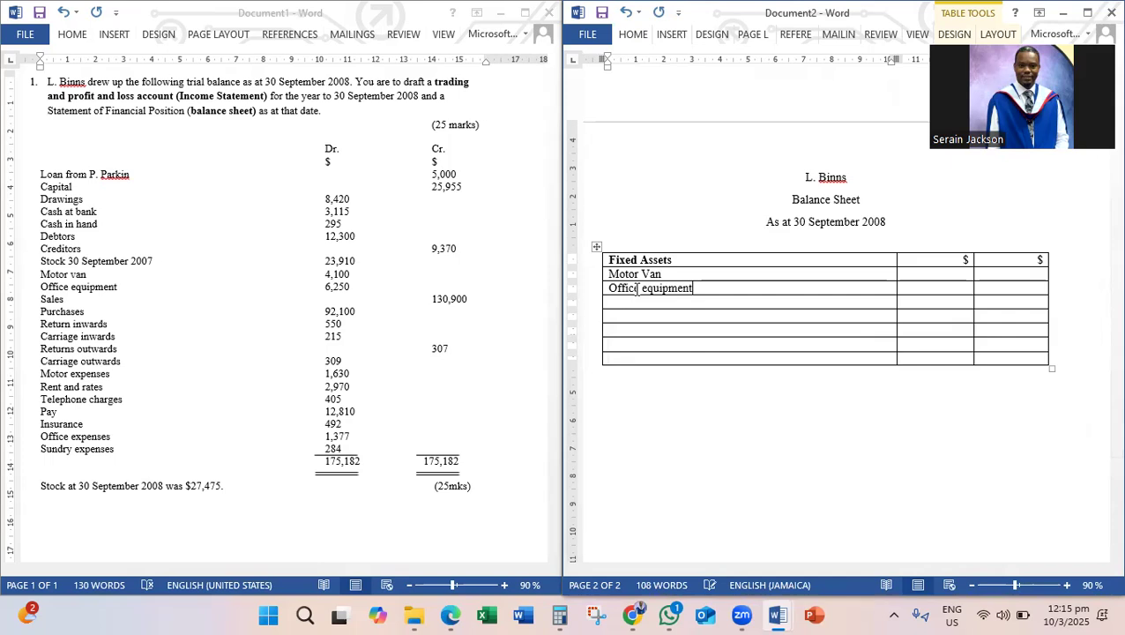
# Step: Enter 4,100 for Motor Van and 6,250 for Office equipment in the last amount column
pyautogui.click(968, 286)
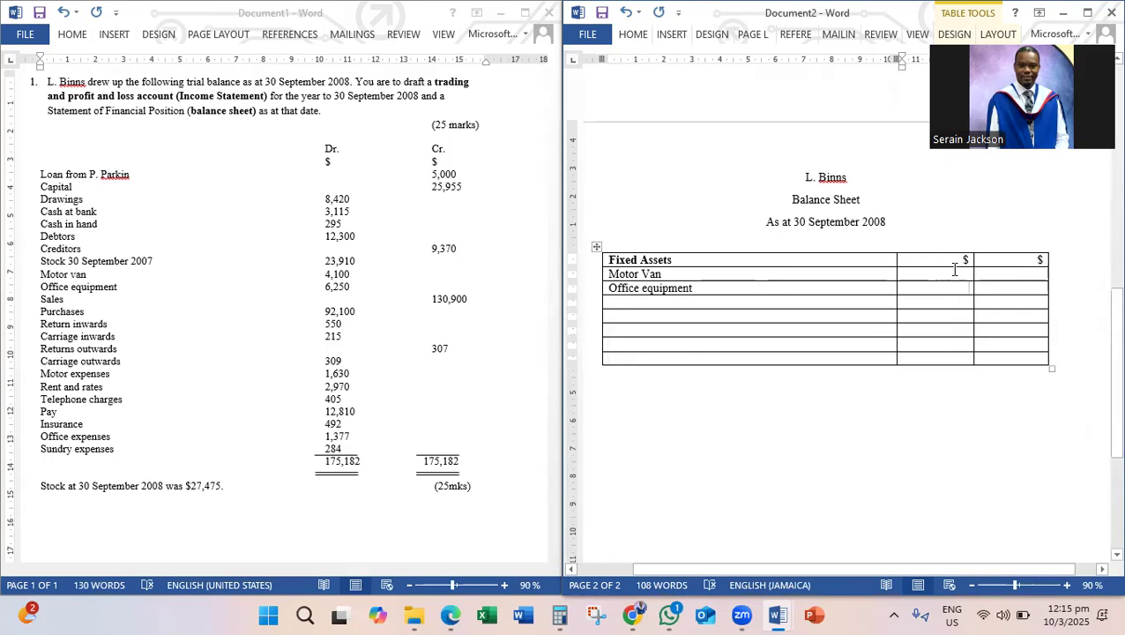
pyautogui.click(953, 288)
pyautogui.click(1030, 275)
pyautogui.write('4,100')
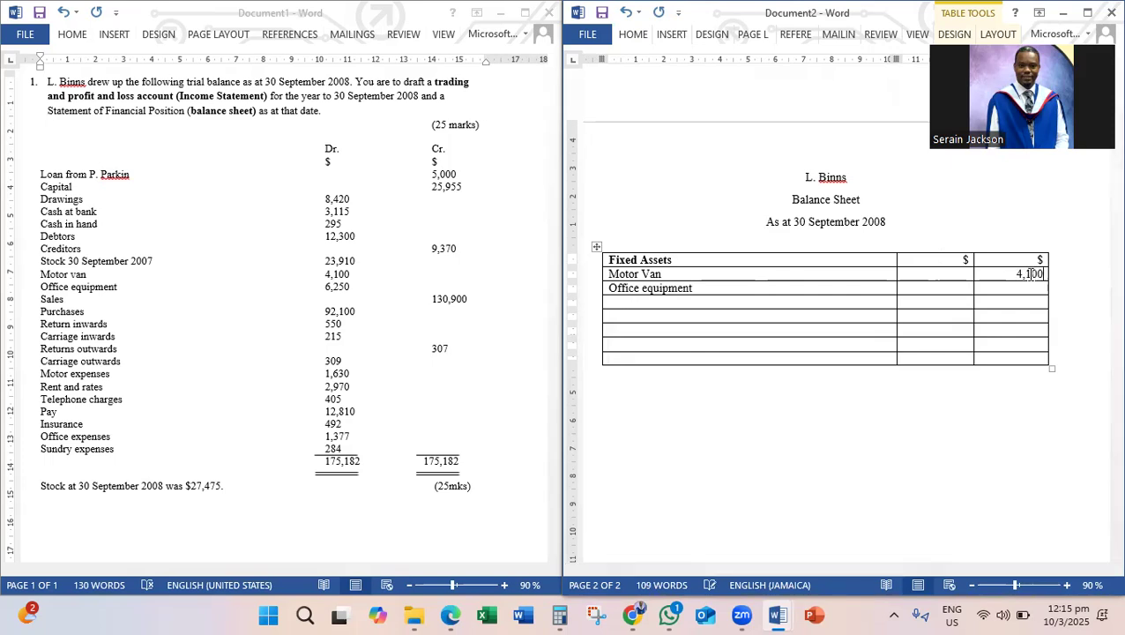
pyautogui.click(1015, 289)
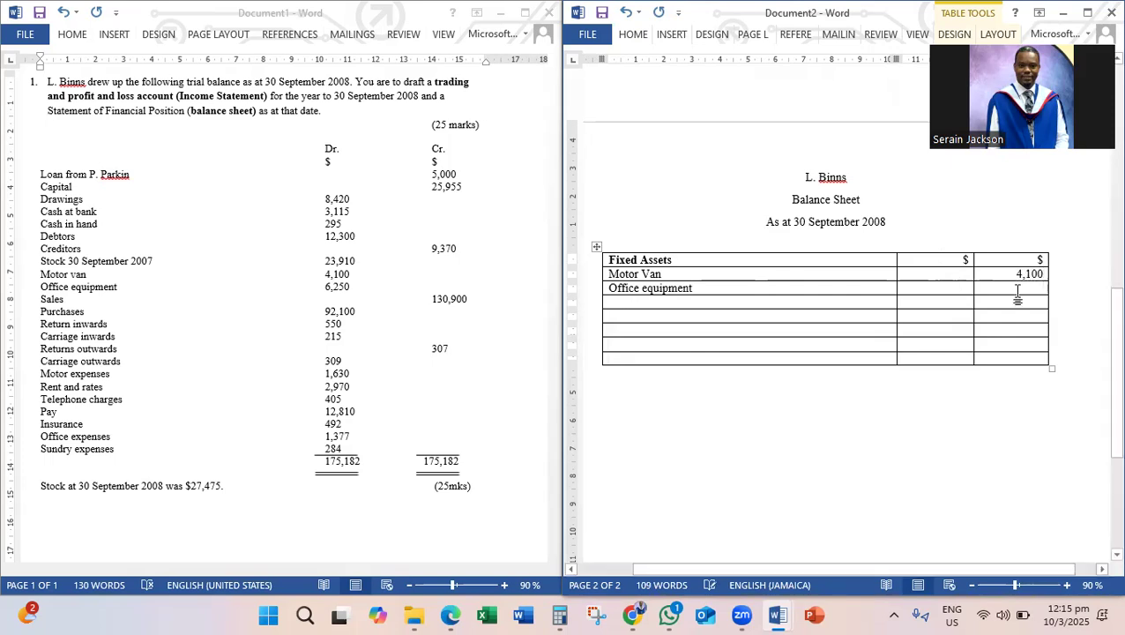
pyautogui.write('6,250')
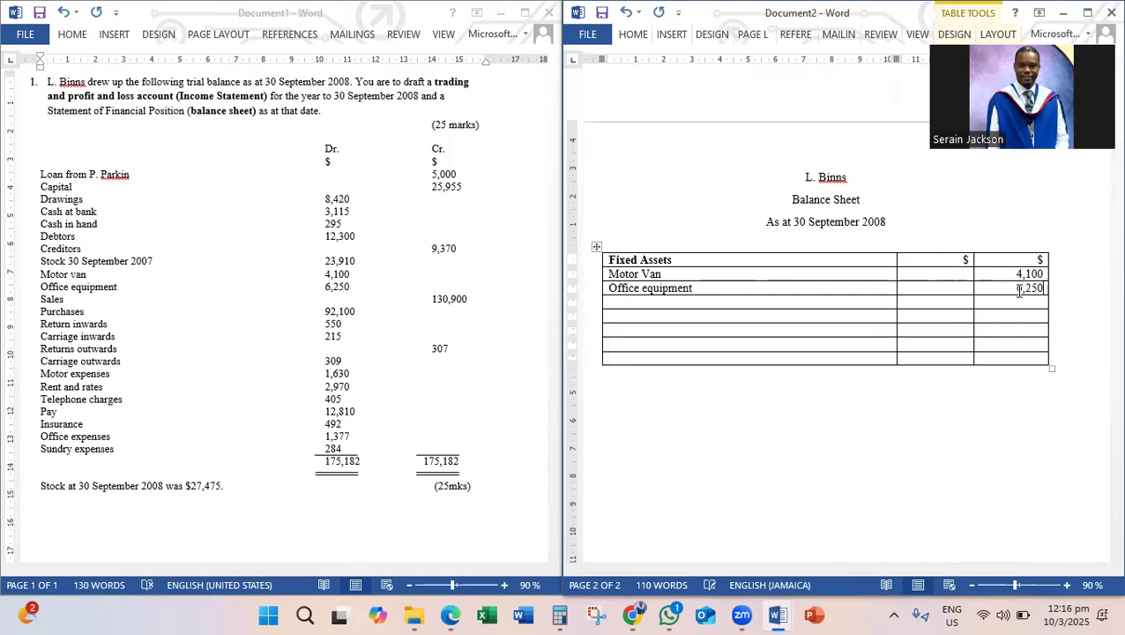
# Step: Underline the office equipment amount in the last column, above the fixed assets total cell
pyautogui.click(1031, 302)
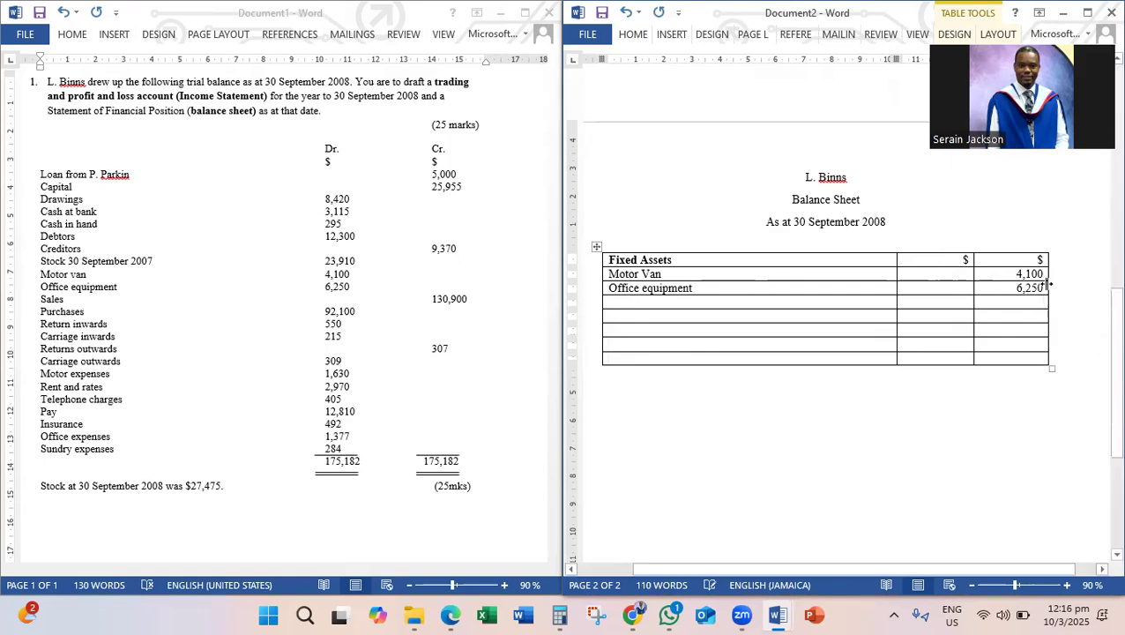
pyautogui.moveTo(1045, 288); pyautogui.dragTo(1018, 290)
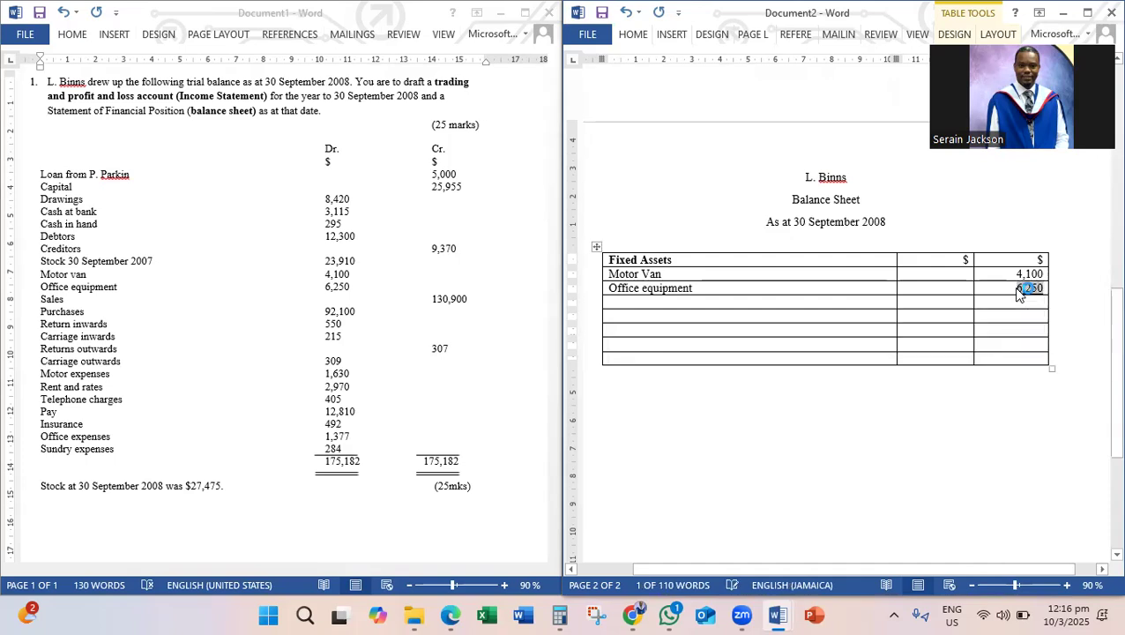
pyautogui.click(1020, 302)
# Step: Add 4,100 and 6,250 in Calculator and enter 10,350 as the fixed assets total in the last column of the Word table
pyautogui.click(561, 616)
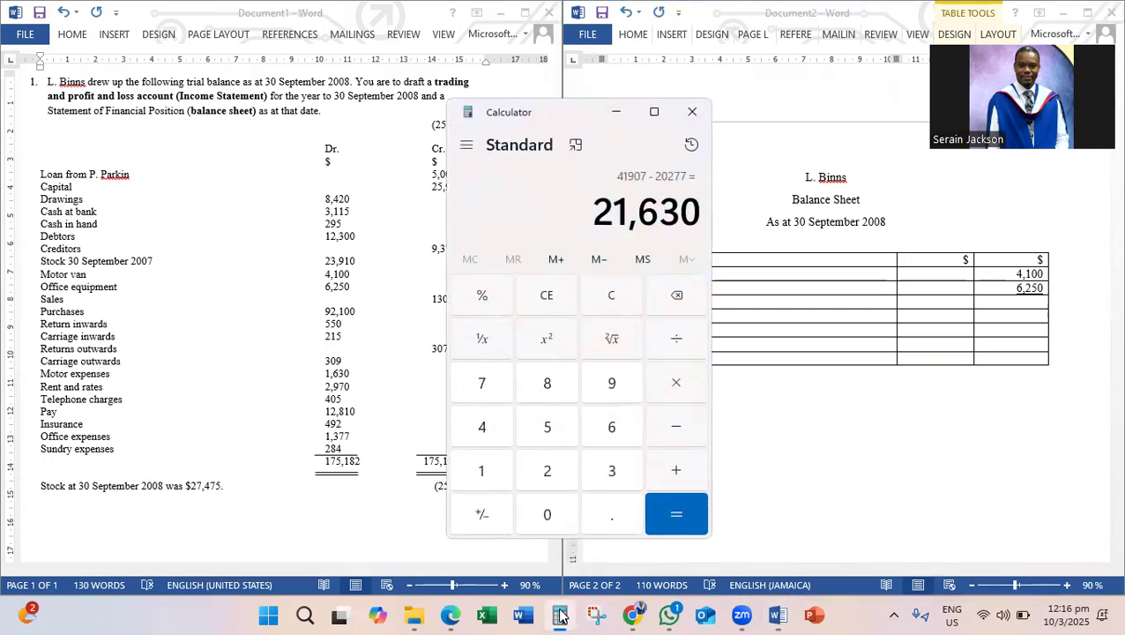
pyautogui.write('4')
pyautogui.write('100')
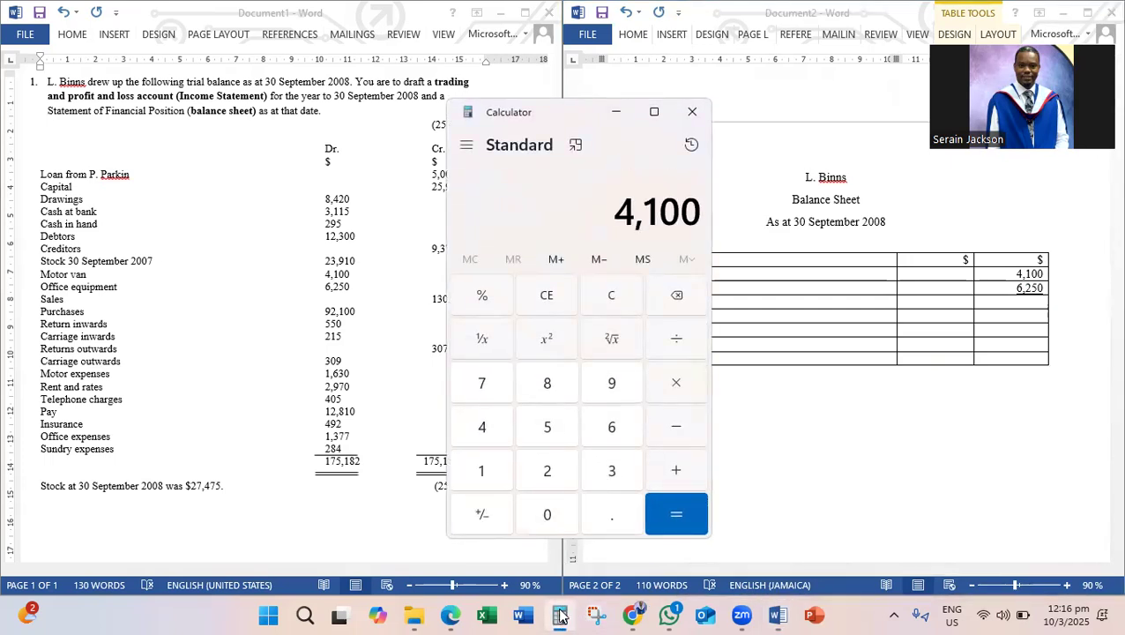
pyautogui.write(' + 6,250')
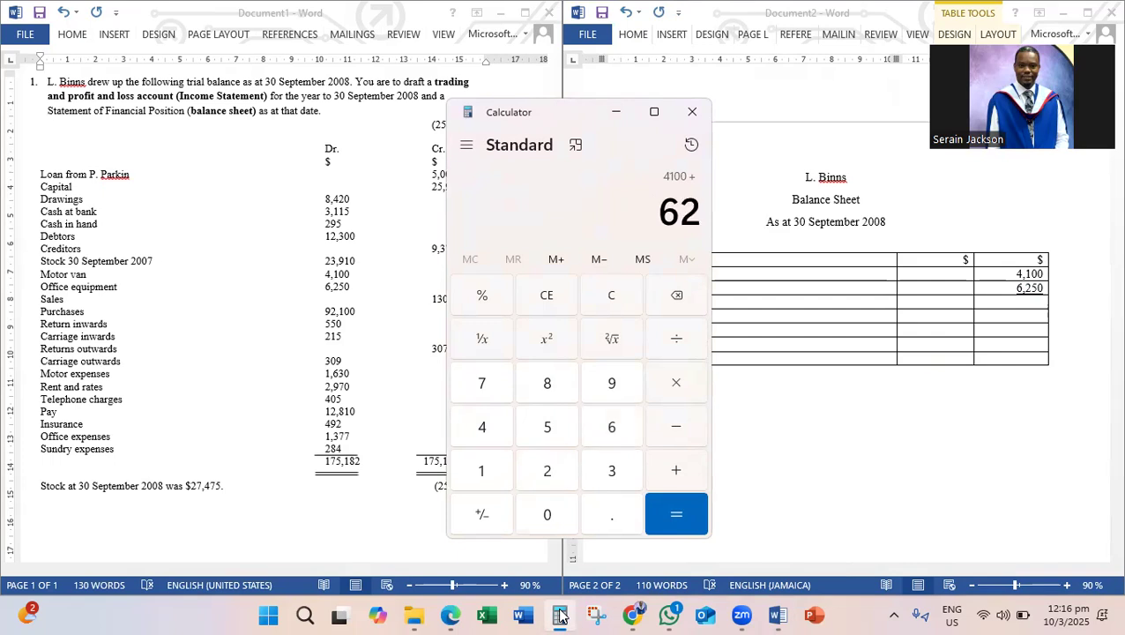
pyautogui.press('Return')
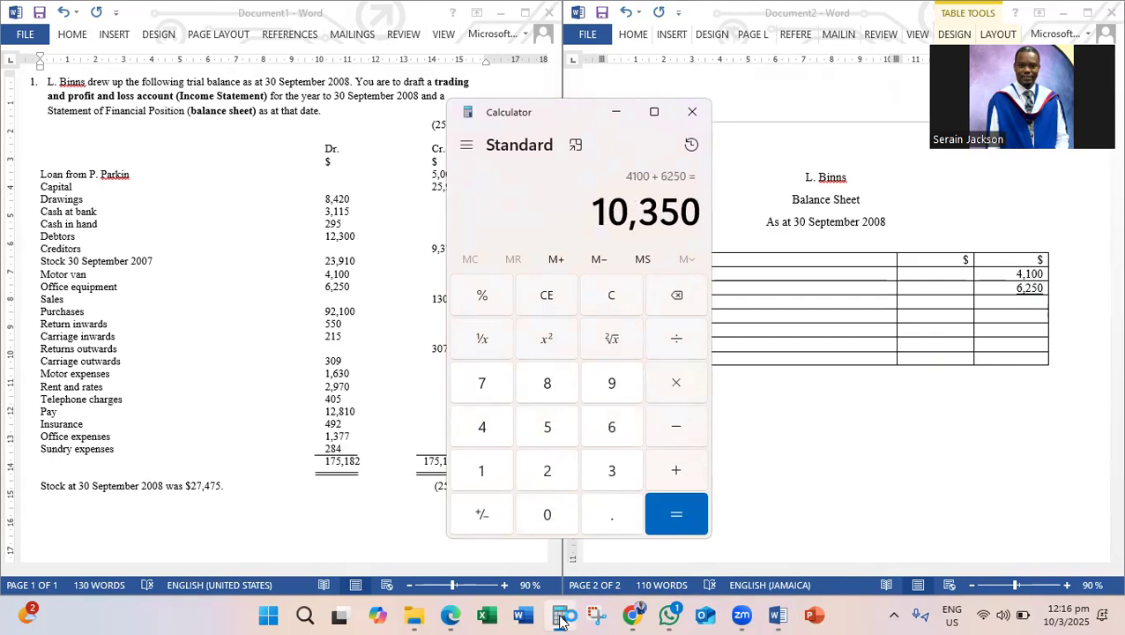
pyautogui.click(1018, 304)
pyautogui.write('10')
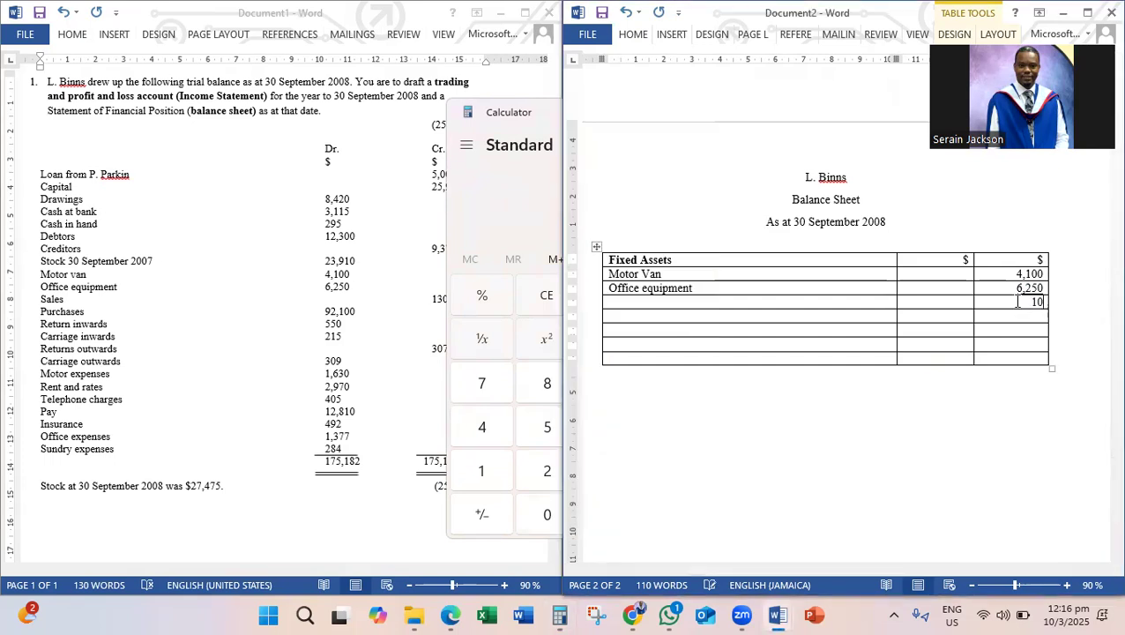
pyautogui.write(',350')
# Step: Enter the heading "Current Assets" in the row below the fixed assets total and make it bold
pyautogui.click(831, 318)
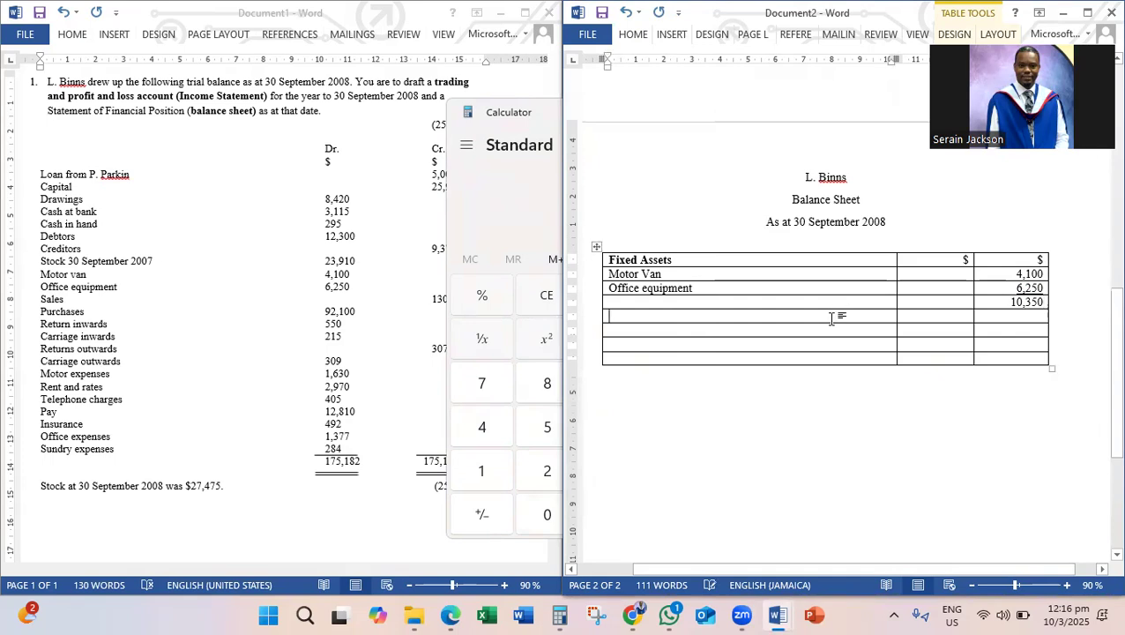
pyautogui.write('Current Assets')
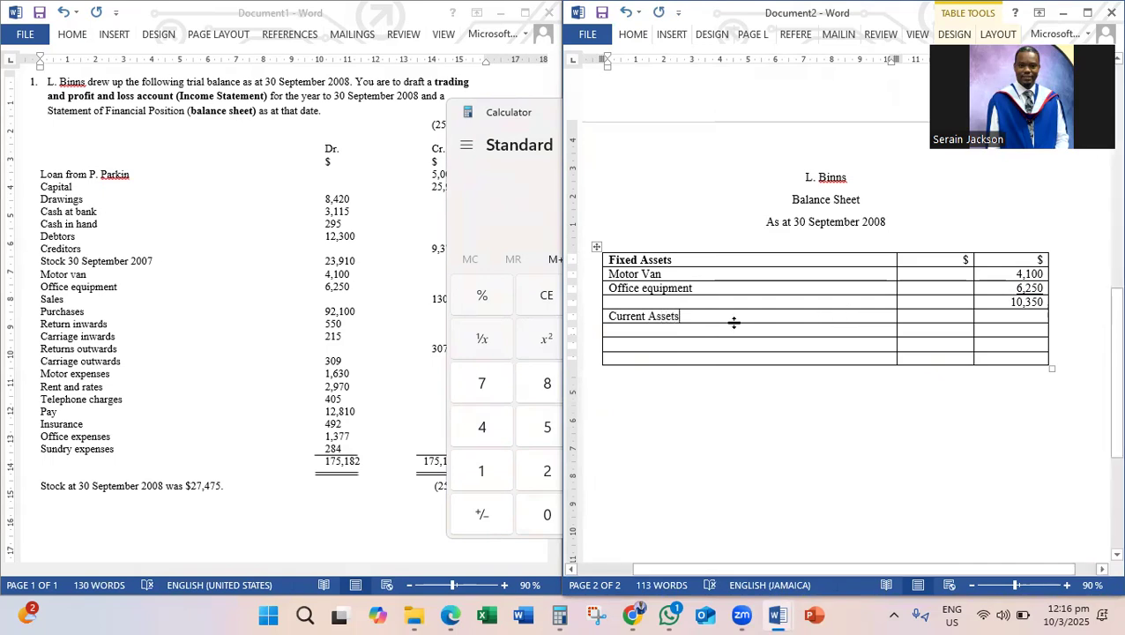
pyautogui.moveTo(680, 316); pyautogui.dragTo(611, 307)
pyautogui.hotkey('ctrl', 'b')
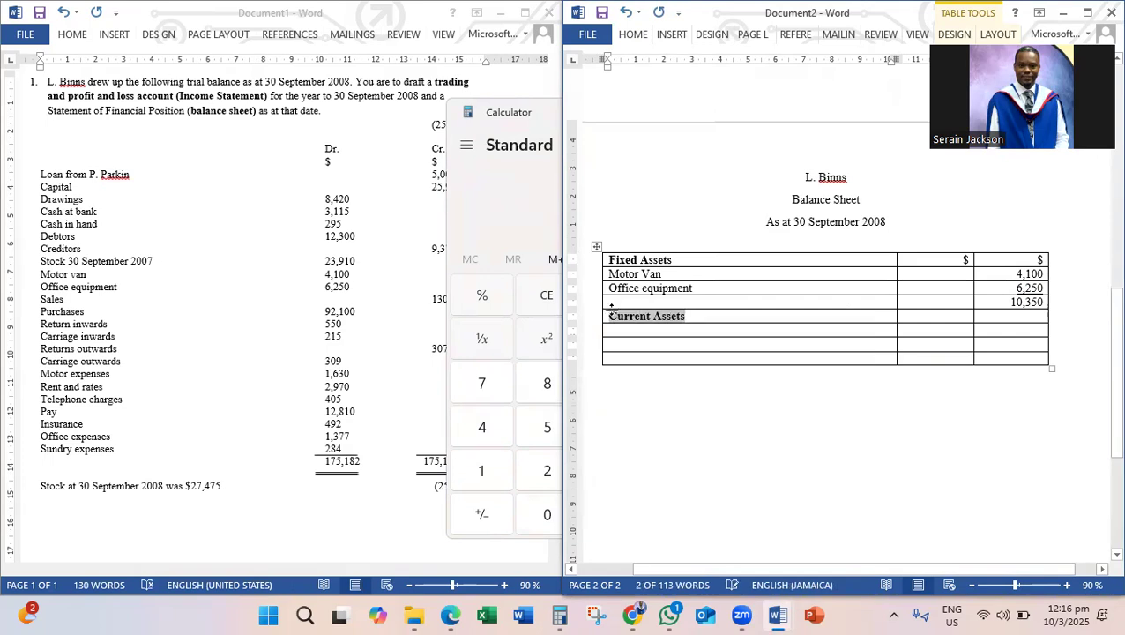
# Step: Add a "Closing Stock" row under Current Assets with 27,475 in the first amount column
pyautogui.click(645, 329)
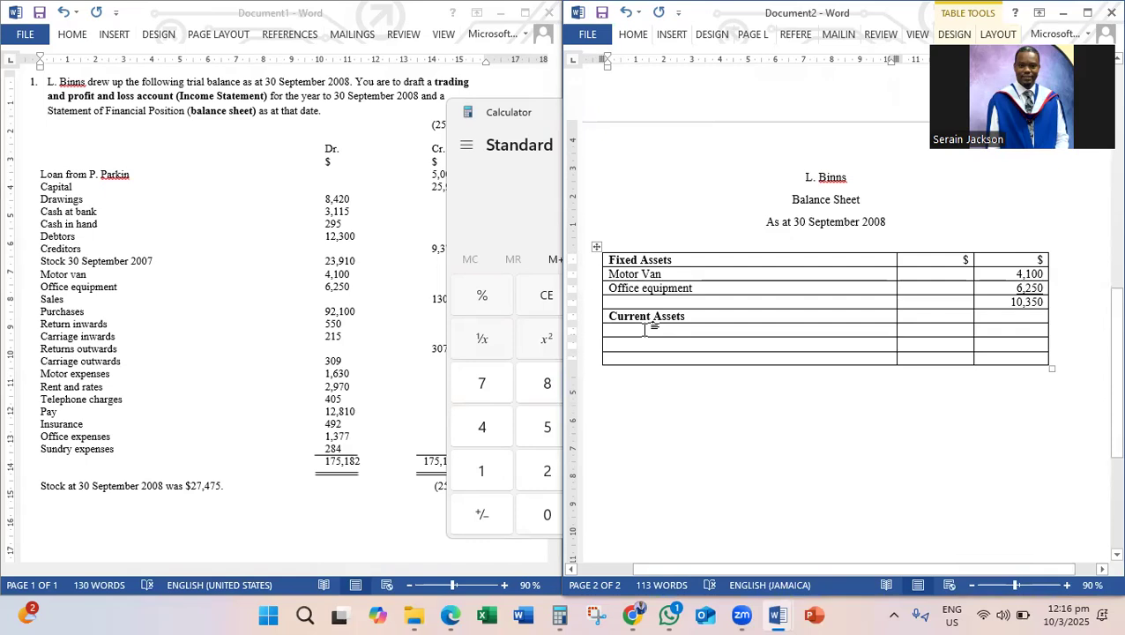
pyautogui.write('Closing')
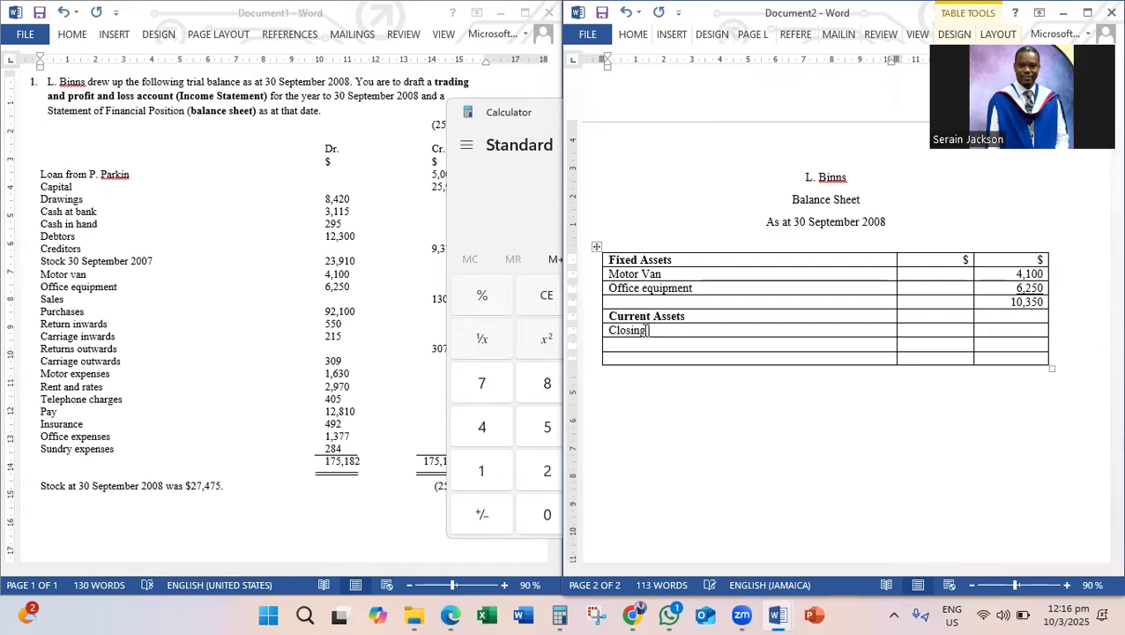
pyautogui.write(' Stock')
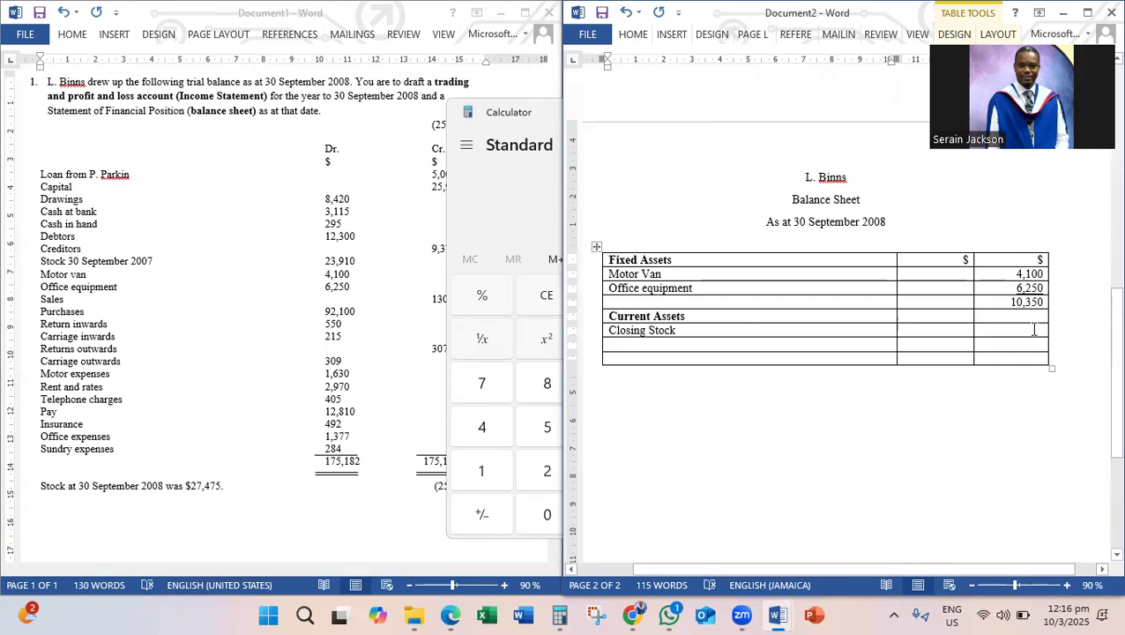
pyautogui.click(944, 333)
pyautogui.write('27')
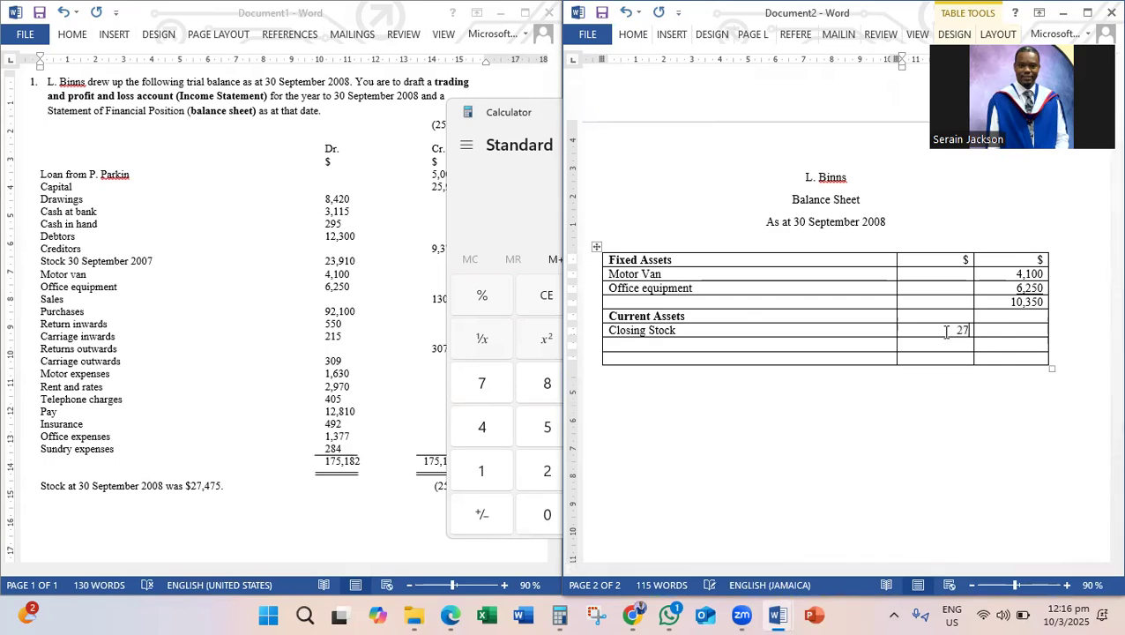
pyautogui.write(',475')
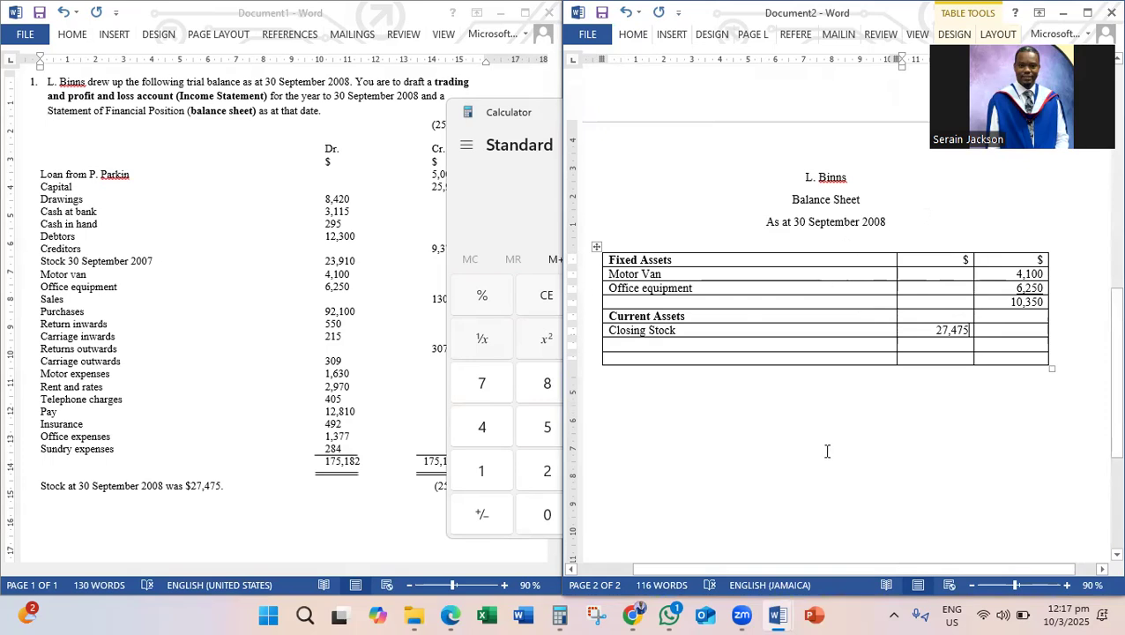
# Step: Insert about 14 blank rows near the end of the balance sheet table
pyautogui.click(645, 343)
pyautogui.click(597, 366)
pyautogui.click(593, 371)
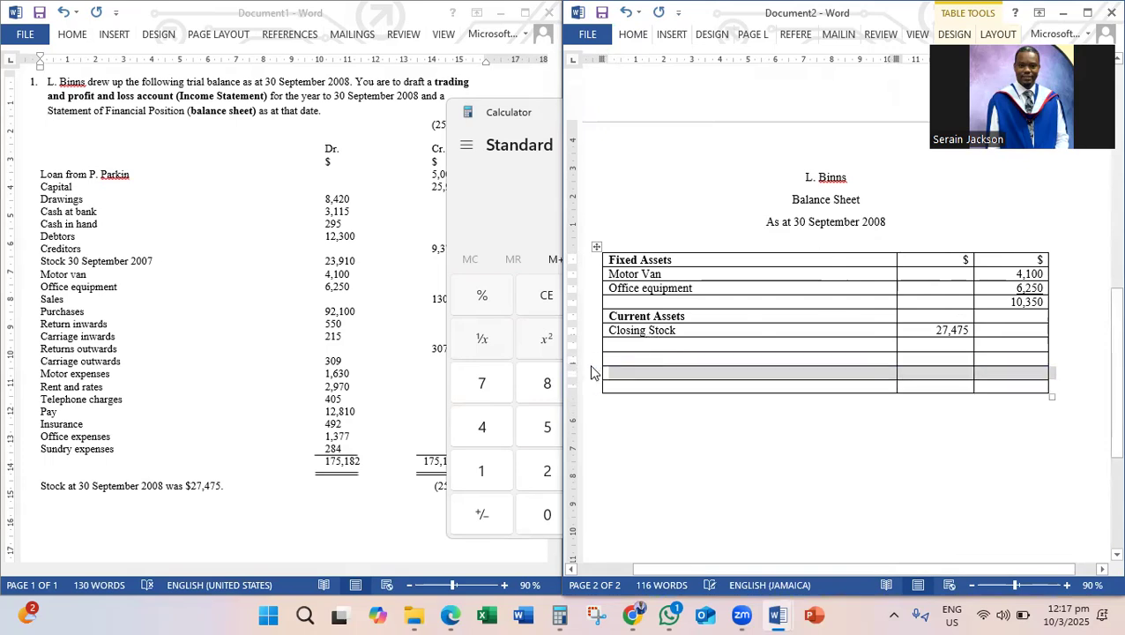
pyautogui.click(594, 370)
pyautogui.click(595, 370)
pyautogui.click(596, 371)
pyautogui.click(596, 370)
pyautogui.click(597, 370)
pyautogui.click(597, 371)
pyautogui.click(596, 371)
pyautogui.click(596, 370)
pyautogui.click(596, 370)
pyautogui.click(596, 370)
pyautogui.click(596, 371)
pyautogui.click(597, 370)
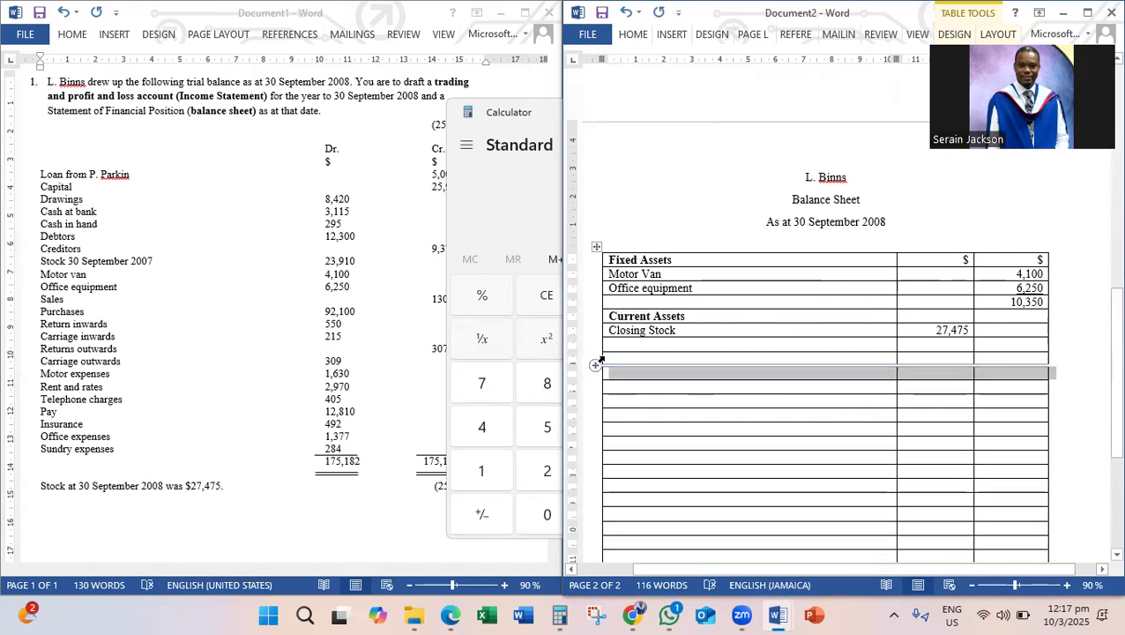
# Step: Add a "Debtors (Accounts receivables)" row below Closing Stock with 12,300 in the first amount column
pyautogui.click(651, 349)
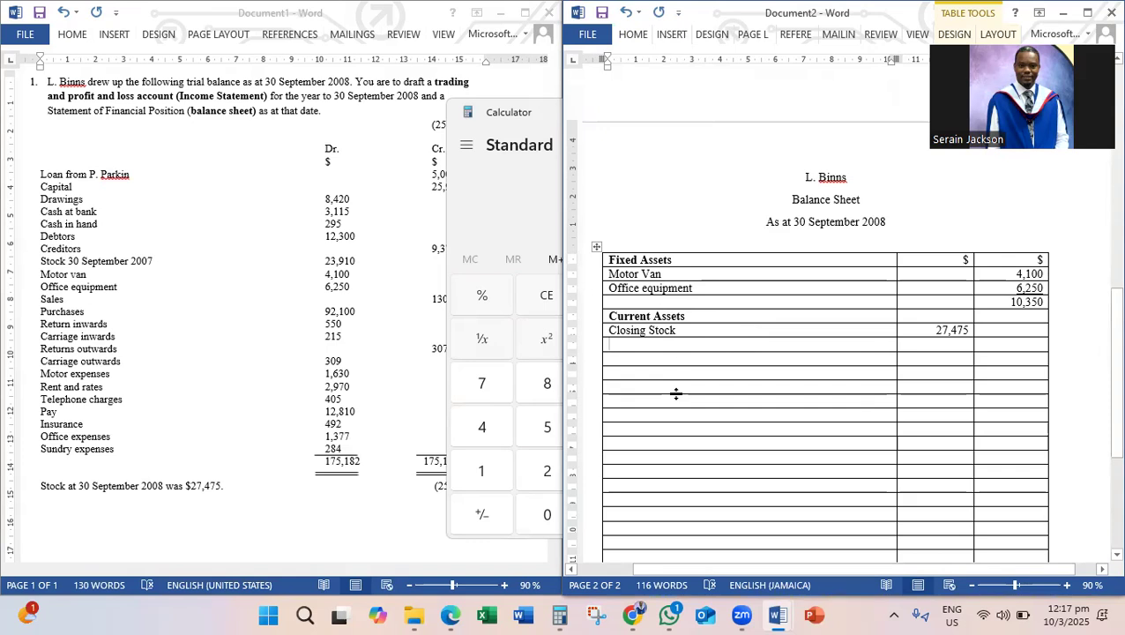
pyautogui.click(622, 344)
pyautogui.write('Debtor')
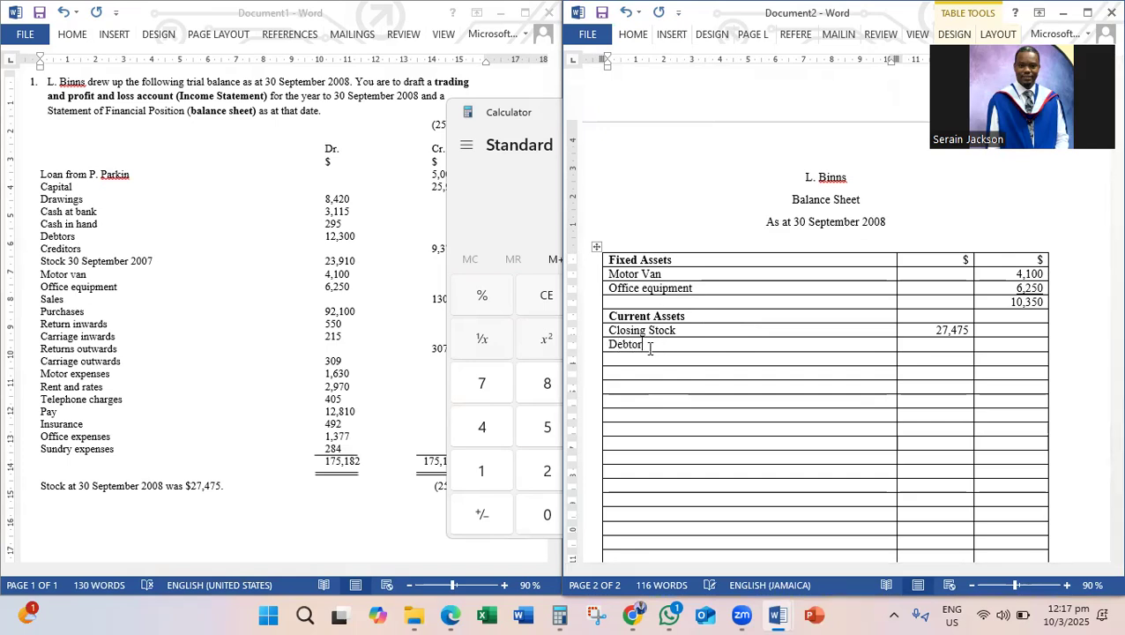
pyautogui.write('s (Accounts receivables)')
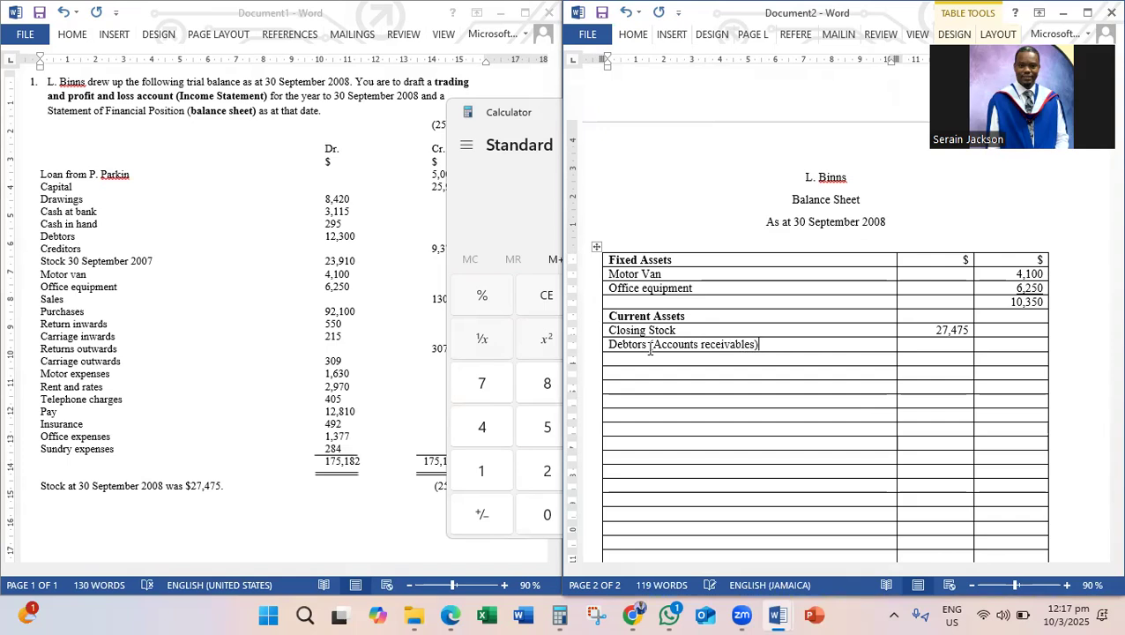
pyautogui.click(945, 346)
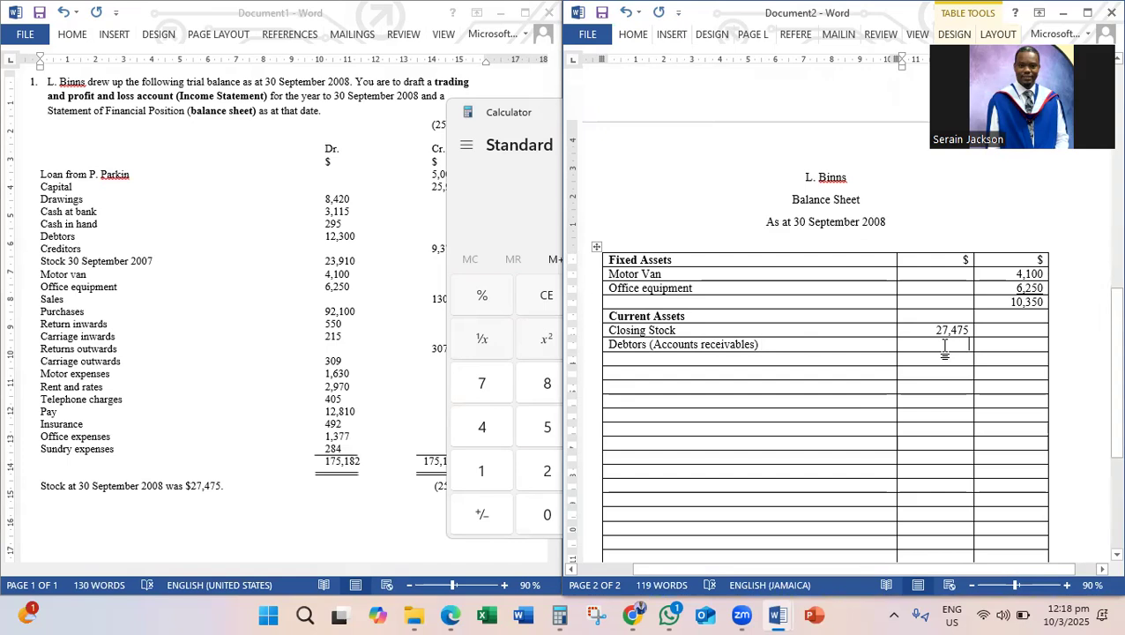
pyautogui.click(379, 145)
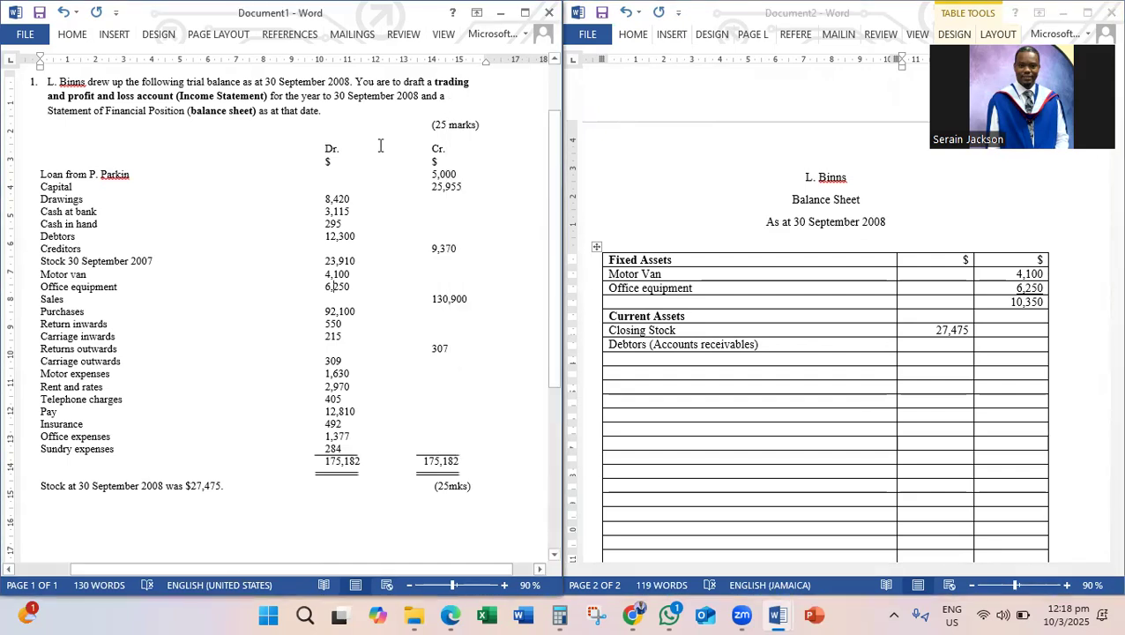
pyautogui.click(927, 347)
pyautogui.write(',300')
# Step: Add a "Bank" row below Debtors with 3,115 in the first amount column
pyautogui.click(865, 359)
pyautogui.write('B')
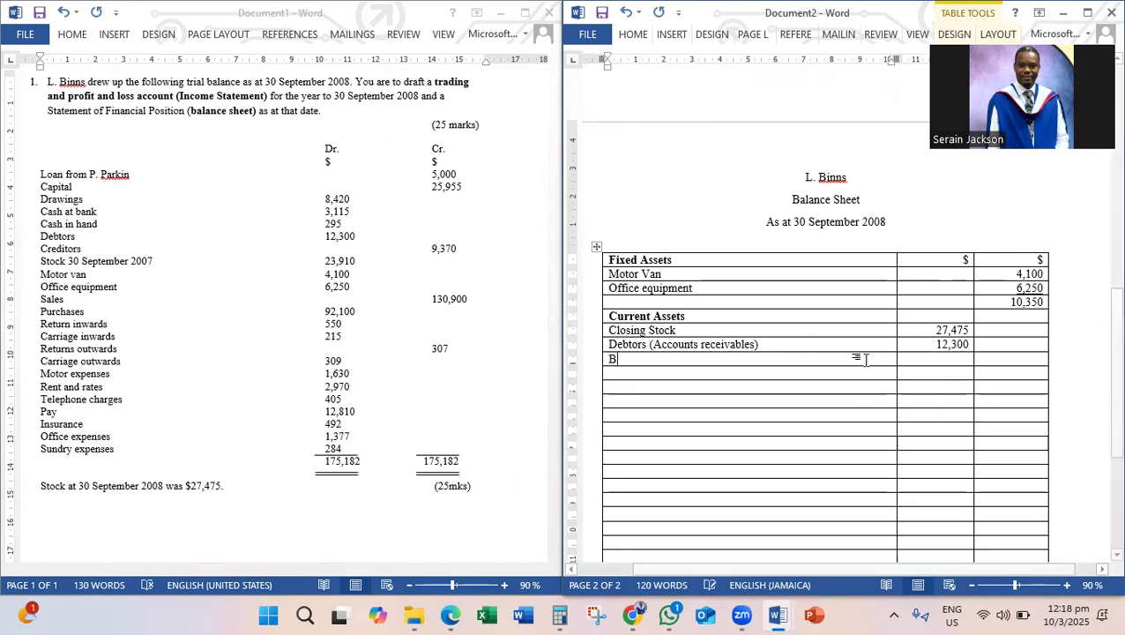
pyautogui.write('ank')
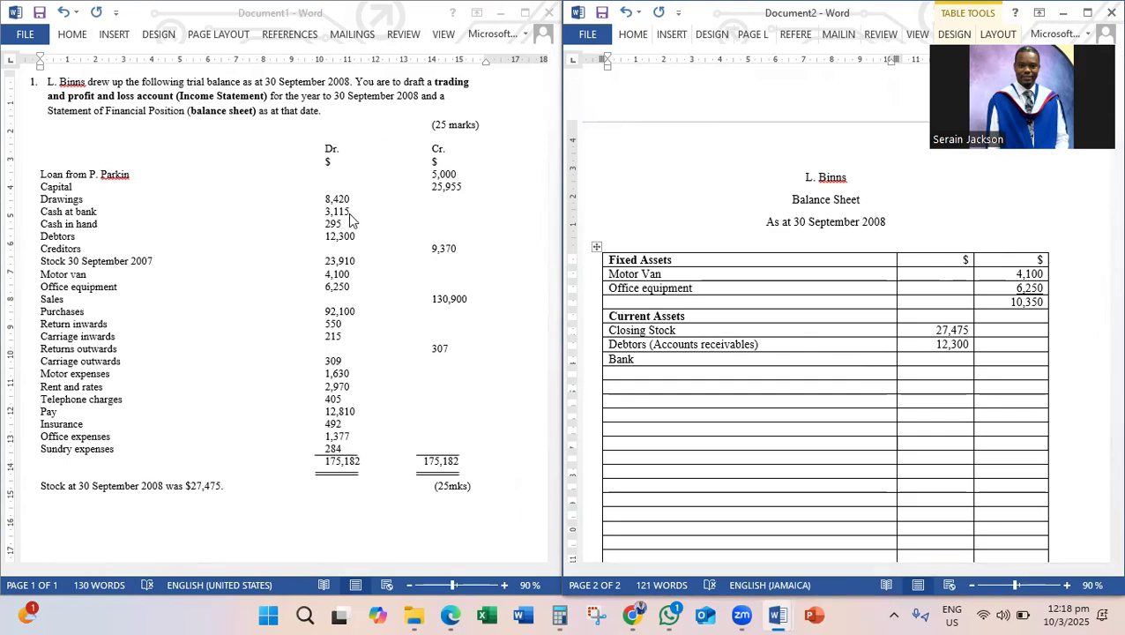
pyautogui.press('Tab')
pyautogui.write('3,115')
# Step: Add a "Cash" row below Bank with 295 in the first amount column and underline that amount
pyautogui.click(618, 377)
pyautogui.write('Cash')
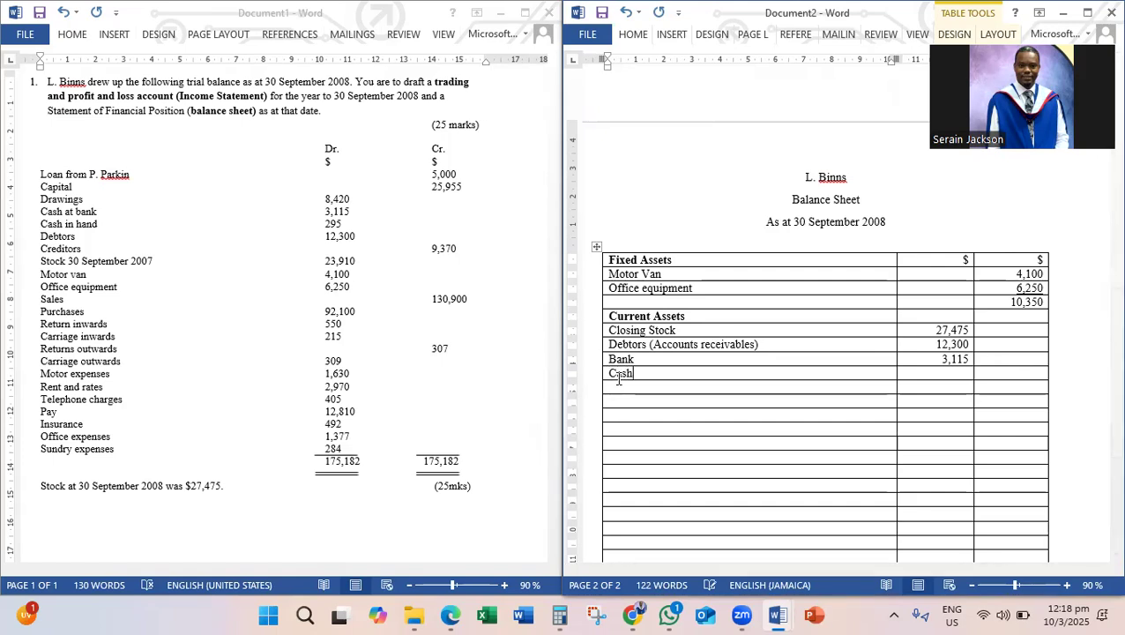
pyautogui.press('Tab')
pyautogui.write('295')
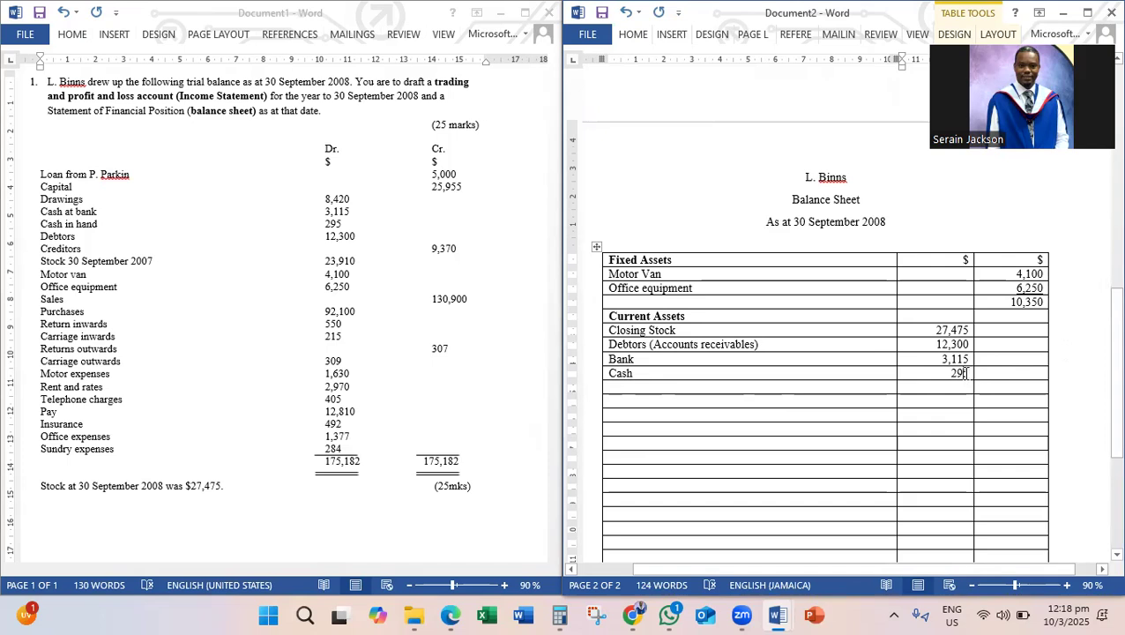
pyautogui.moveTo(966, 373); pyautogui.dragTo(953, 379)
pyautogui.click(954, 377)
# Step: Add 27,475, 12,300, 3,115 and 295 in Calculator and enter 43,185 as the current assets total below the cash amount in Word
pyautogui.click(946, 389)
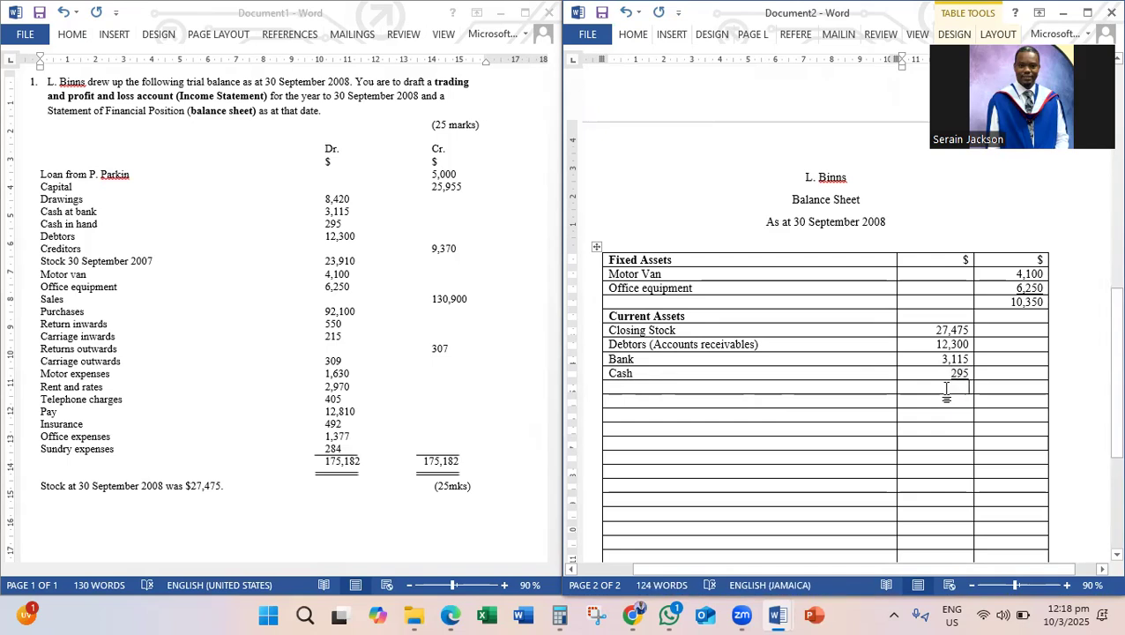
pyautogui.click(575, 615)
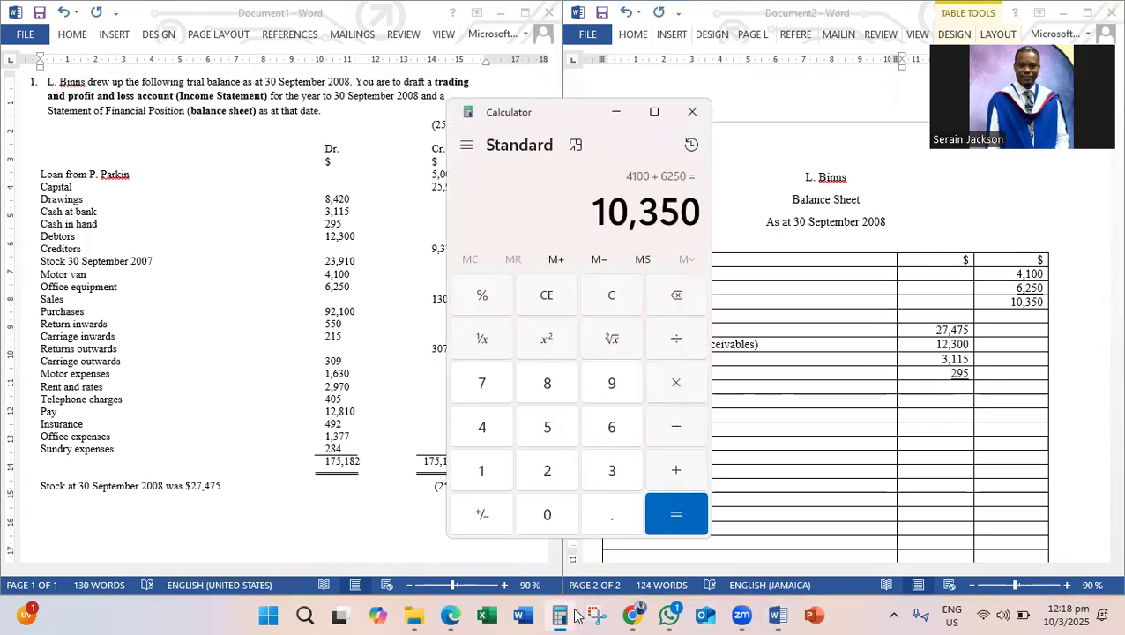
pyautogui.write('27')
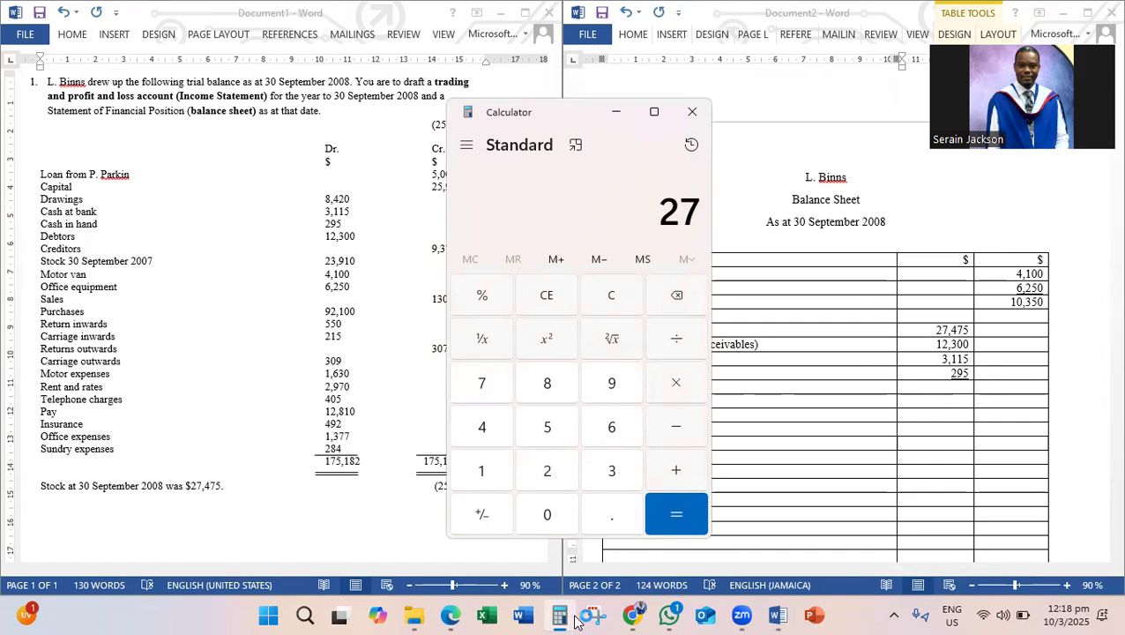
pyautogui.write('475+')
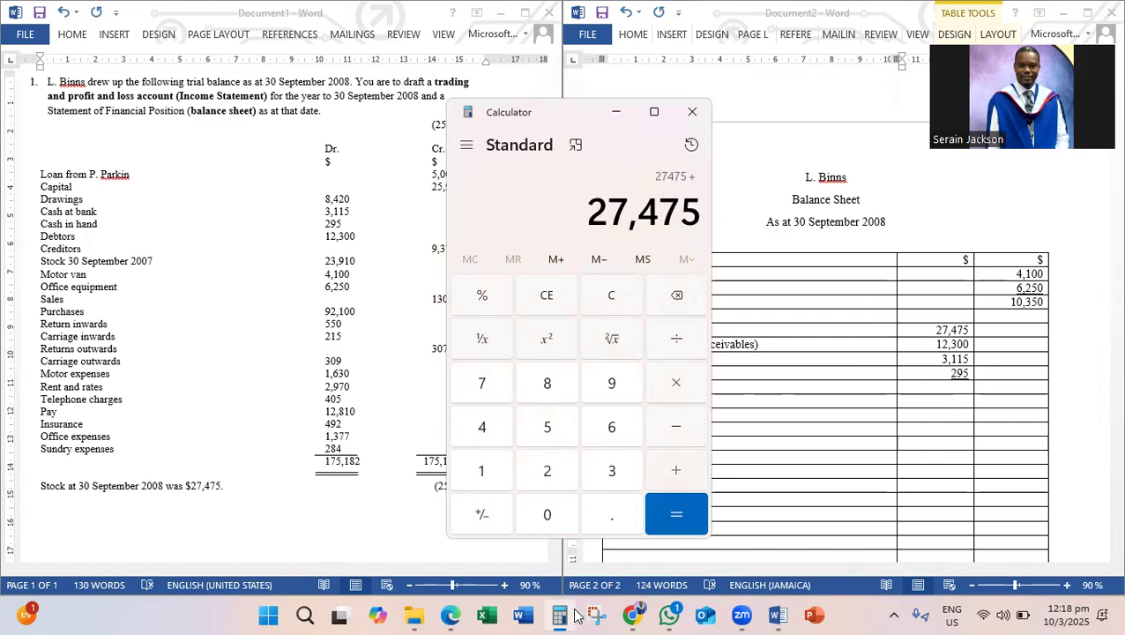
pyautogui.write('12300')
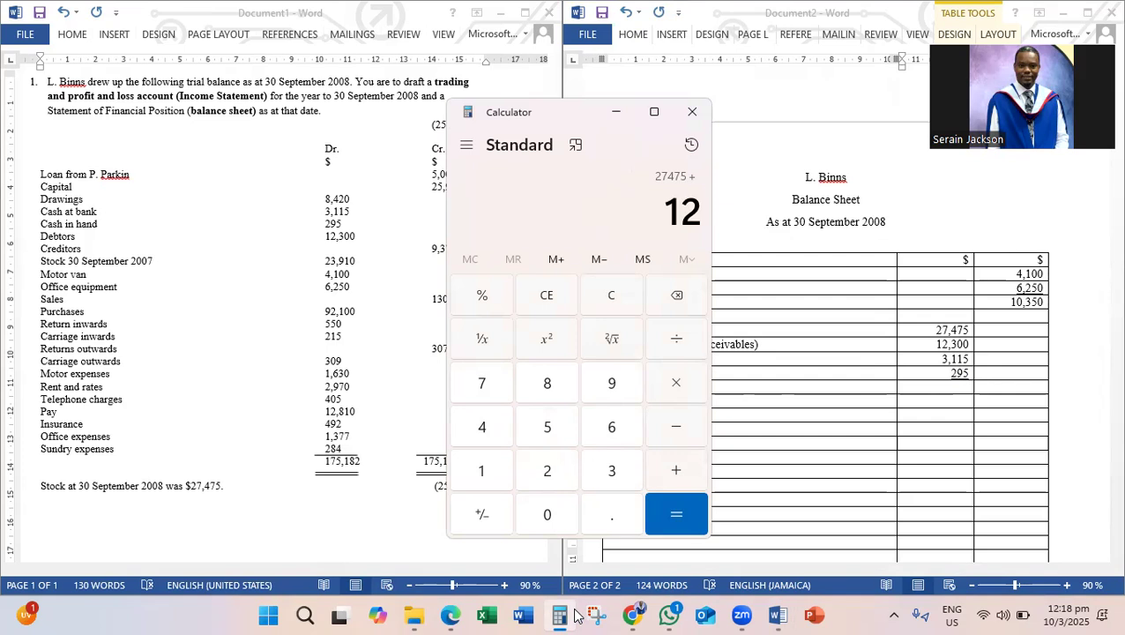
pyautogui.write('+')
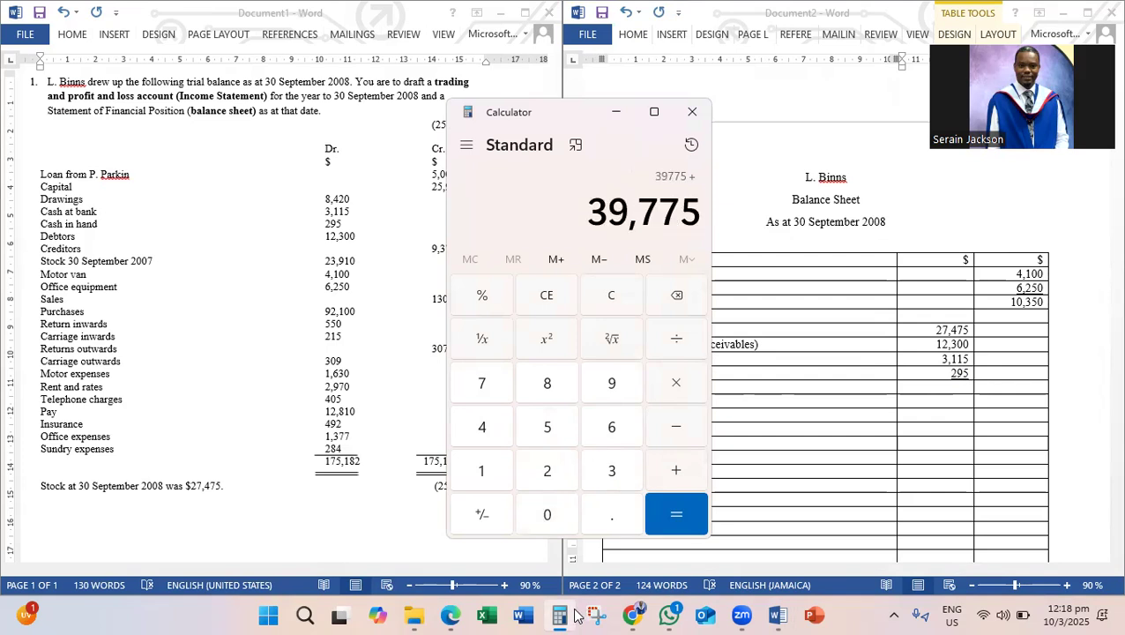
pyautogui.write('3')
pyautogui.write('115')
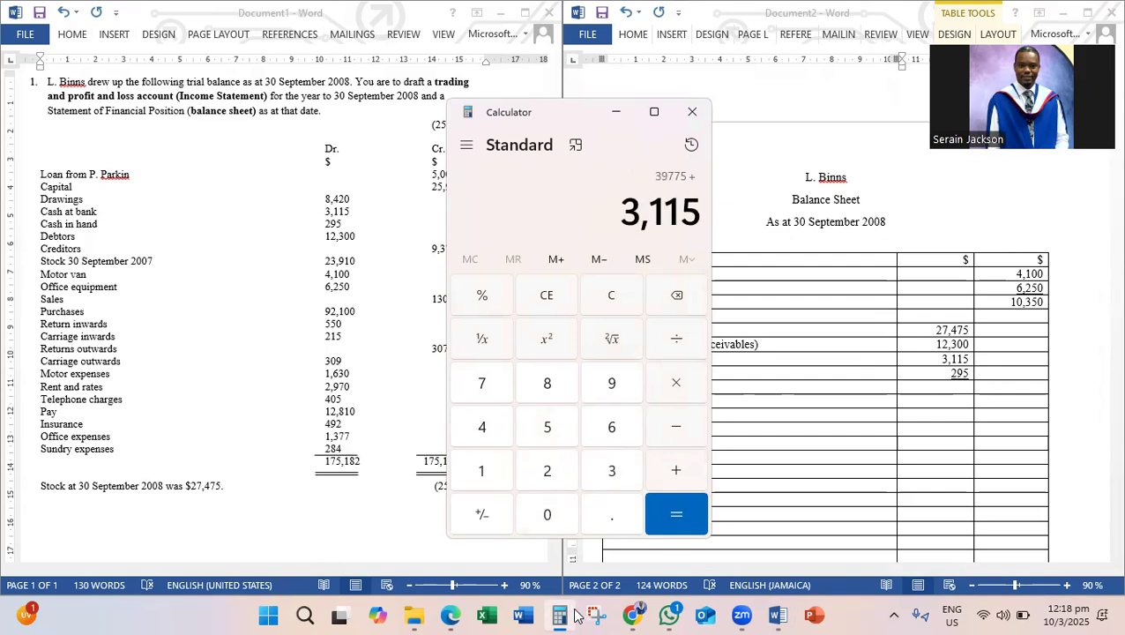
pyautogui.write('+295')
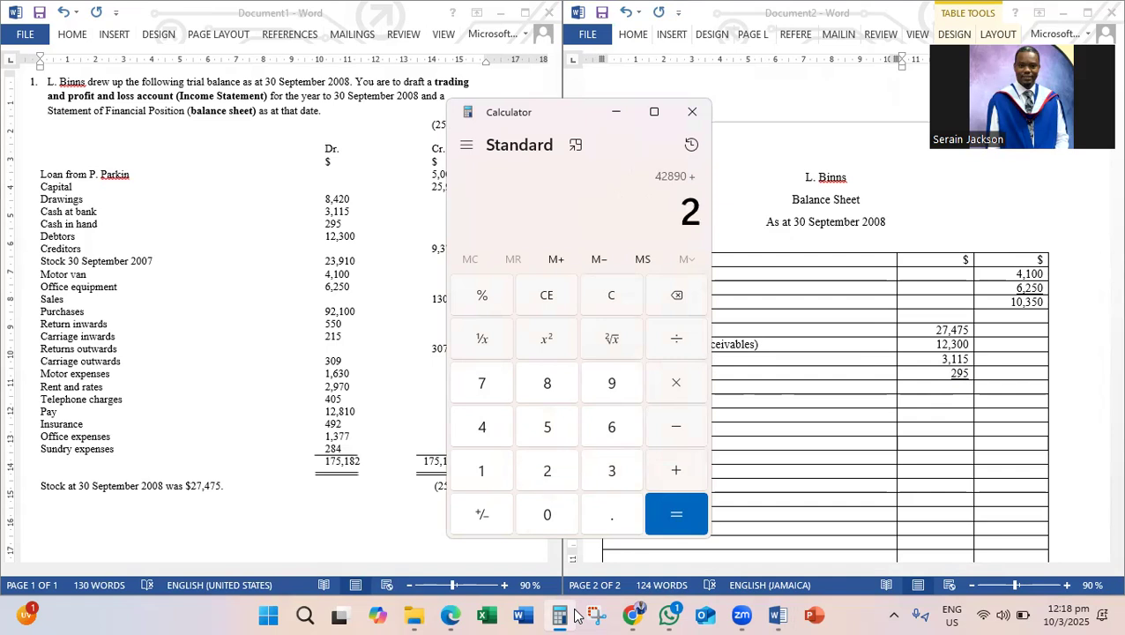
pyautogui.press('Return')
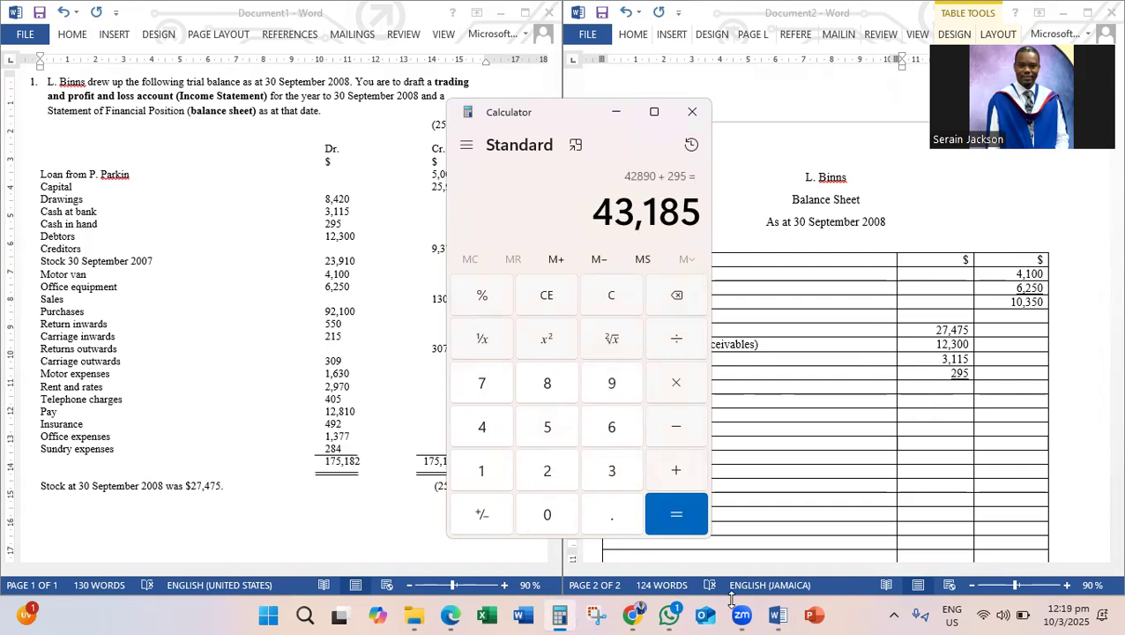
pyautogui.click(625, 114)
pyautogui.write('43,185')
# Step: Add a bold "Less Current Liabilies" heading in the row below the current assets total
pyautogui.click(805, 401)
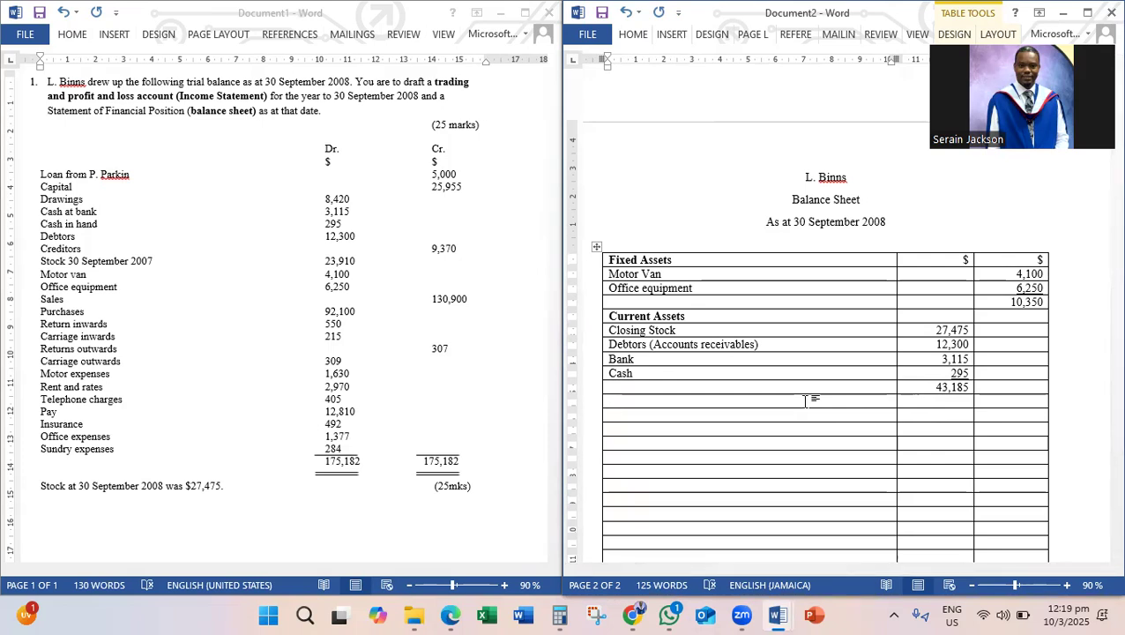
pyautogui.write('Less Current Liabili')
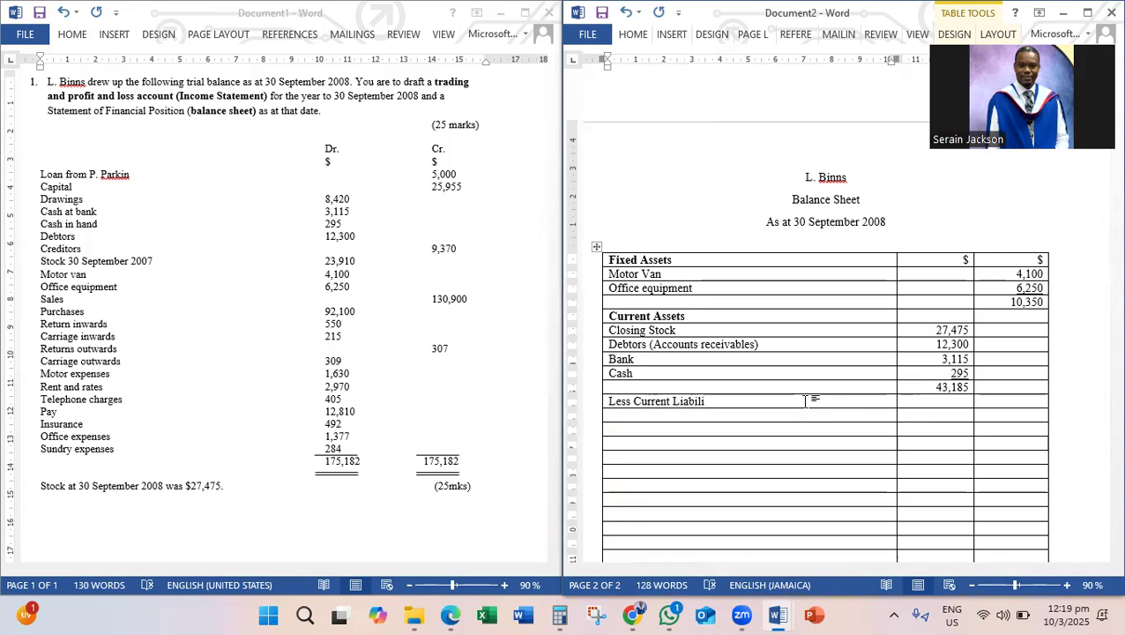
pyautogui.write('es')
pyautogui.moveTo(731, 402); pyautogui.dragTo(611, 404)
pyautogui.click(623, 371)
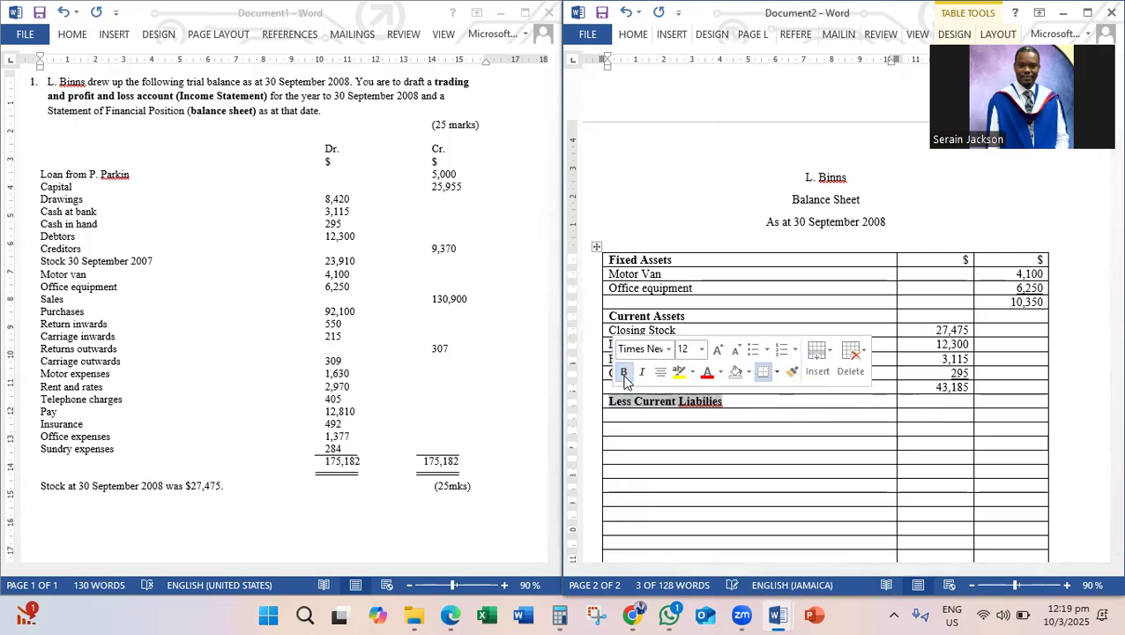
pyautogui.click(730, 407)
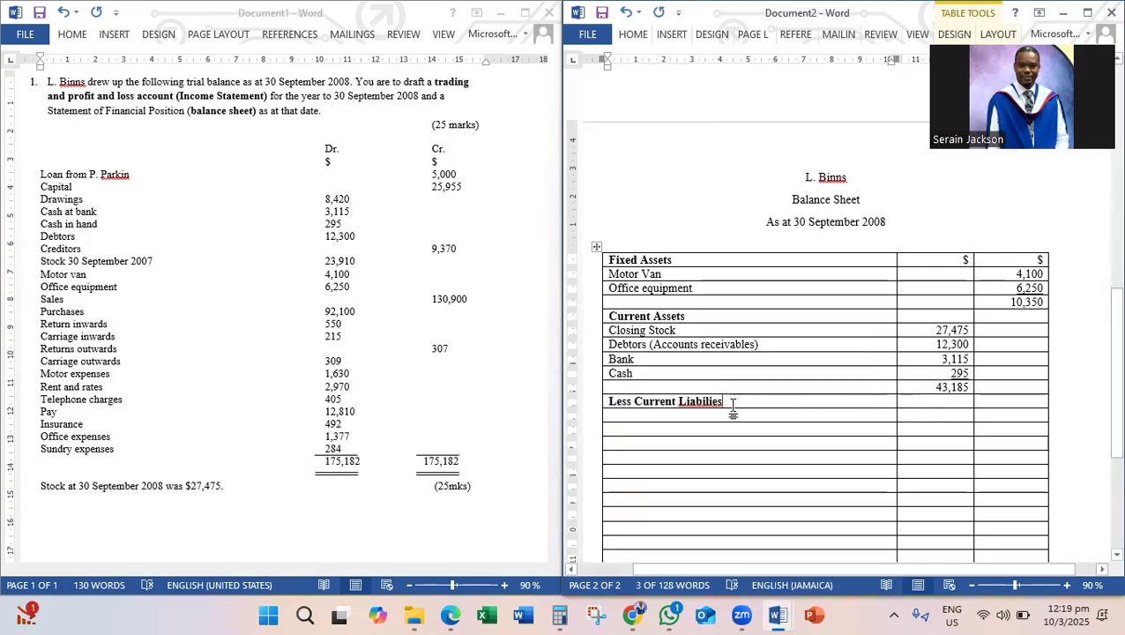
# Step: Insert a new column between the descriptions and the first amount column and head it with $
pyautogui.click(897, 247)
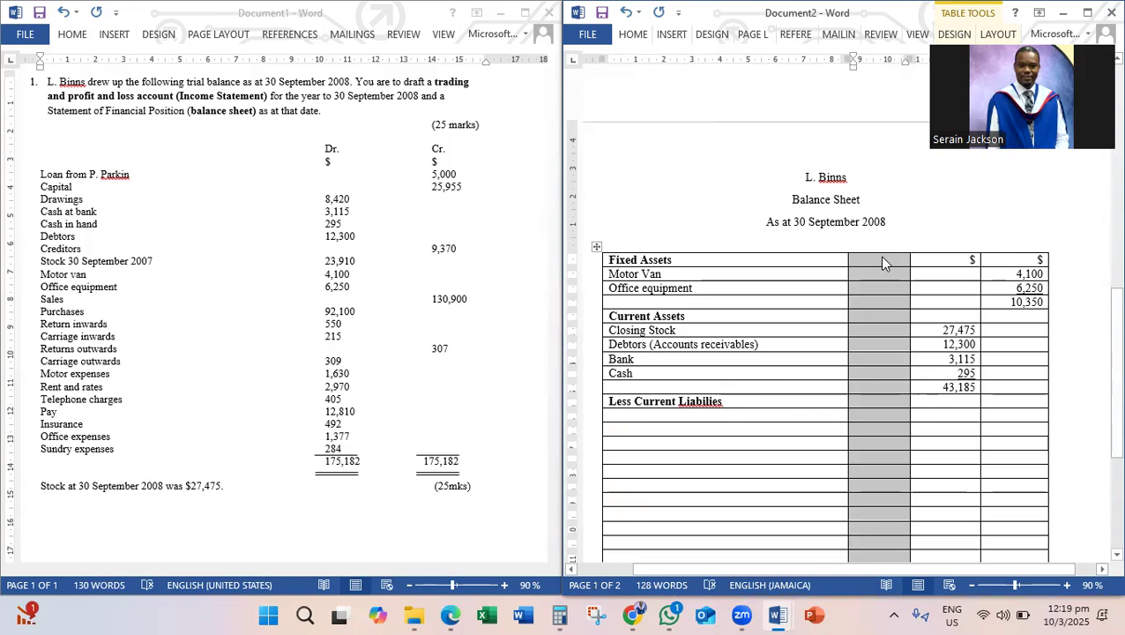
pyautogui.click(881, 262)
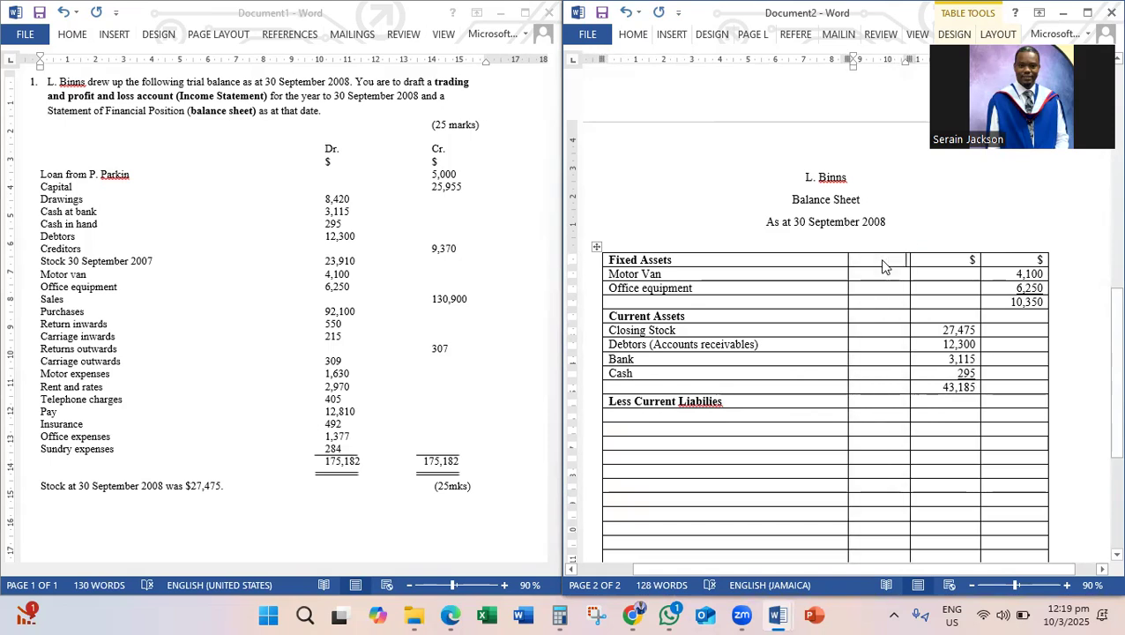
pyautogui.write('$')
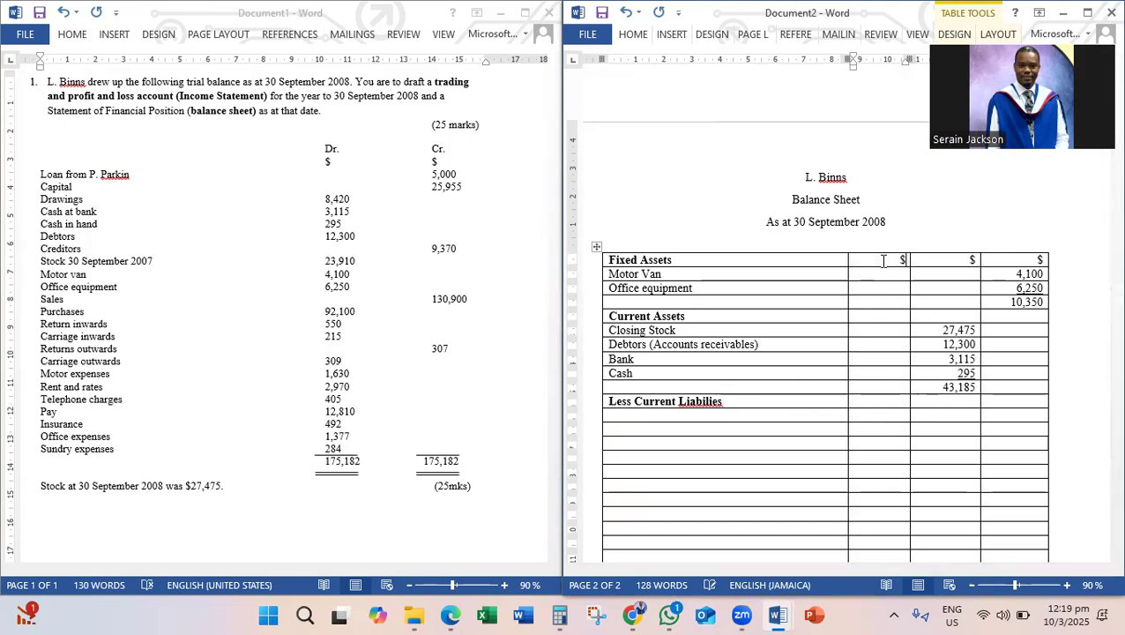
# Step: Correct the spelling of the current liabilities heading to "Less Current Liabilities"
pyautogui.rightClick(706, 399)
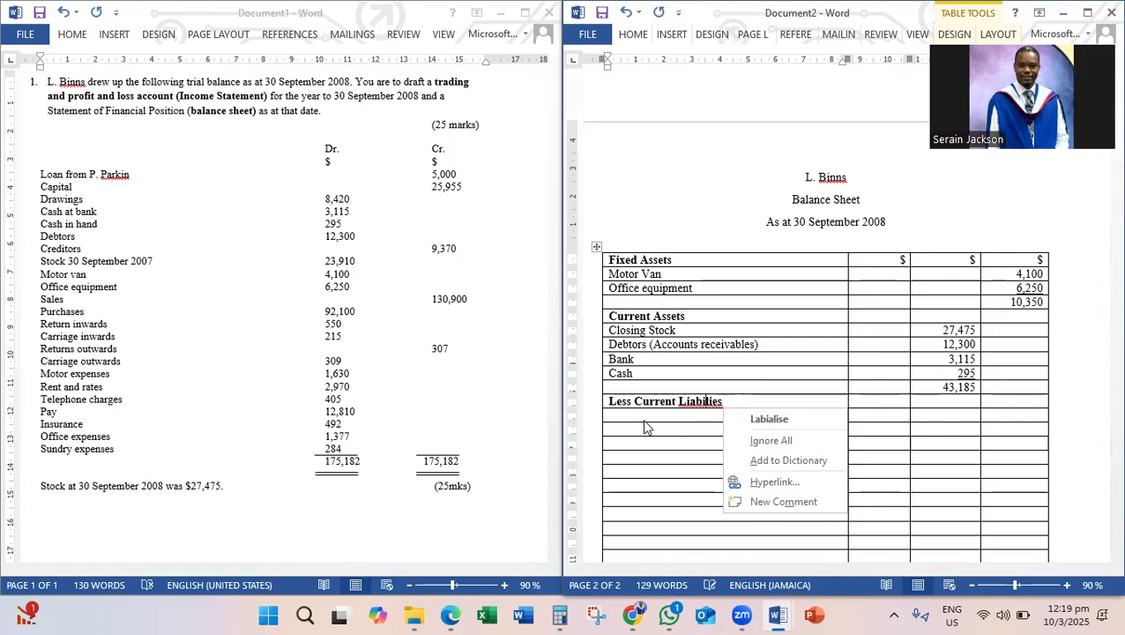
pyautogui.click(715, 404)
pyautogui.write('ti')
pyautogui.click(688, 414)
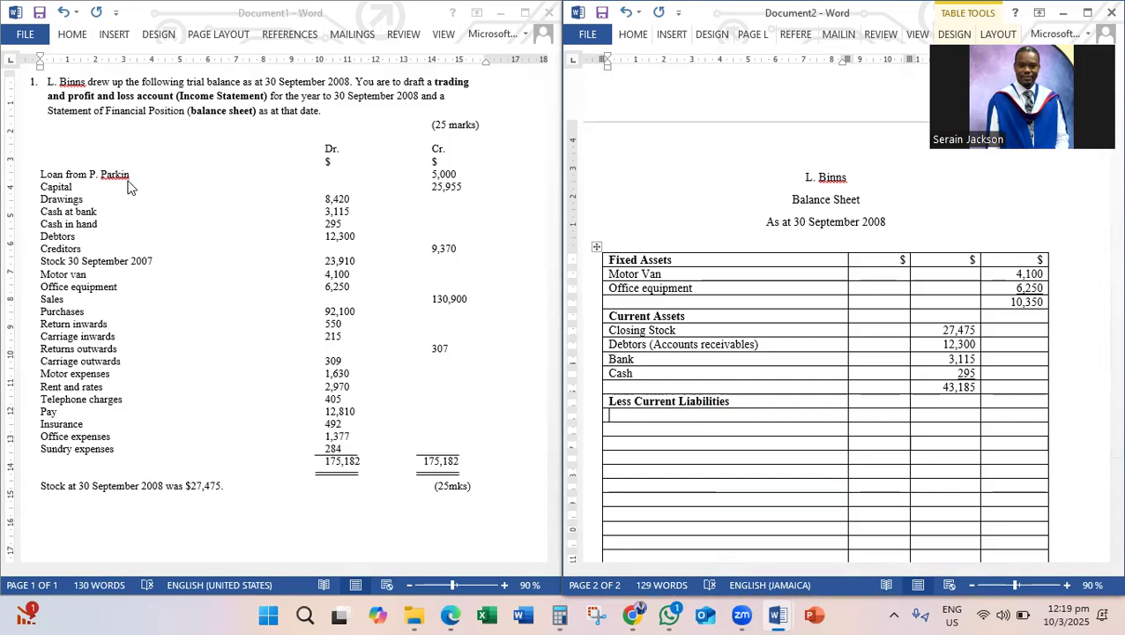
# Step: Examine the Creditors and loan entries in the trial balance
pyautogui.click(85, 249)
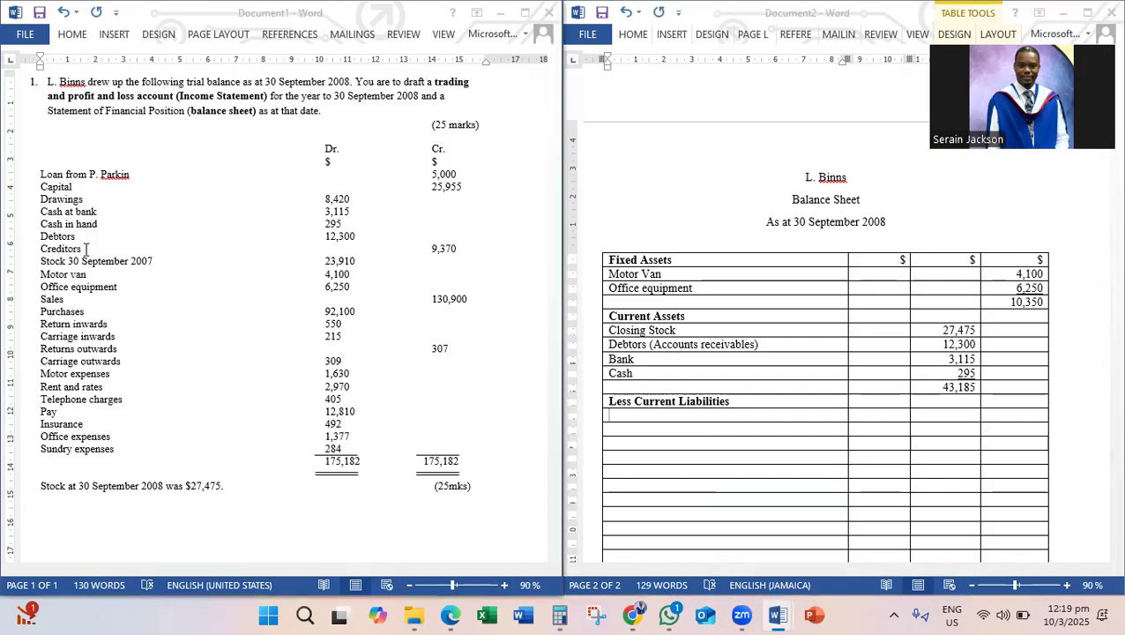
pyautogui.tripleClick(133, 174)
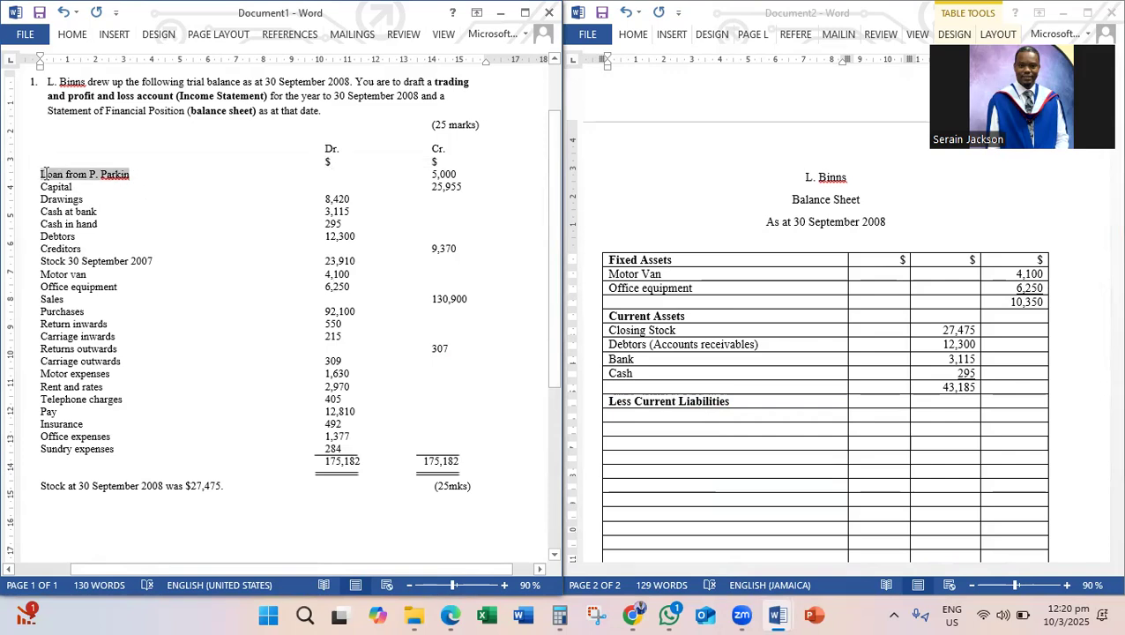
pyautogui.click(190, 253)
pyautogui.click(133, 174)
pyautogui.moveTo(135, 176); pyautogui.dragTo(41, 175)
pyautogui.click(149, 223)
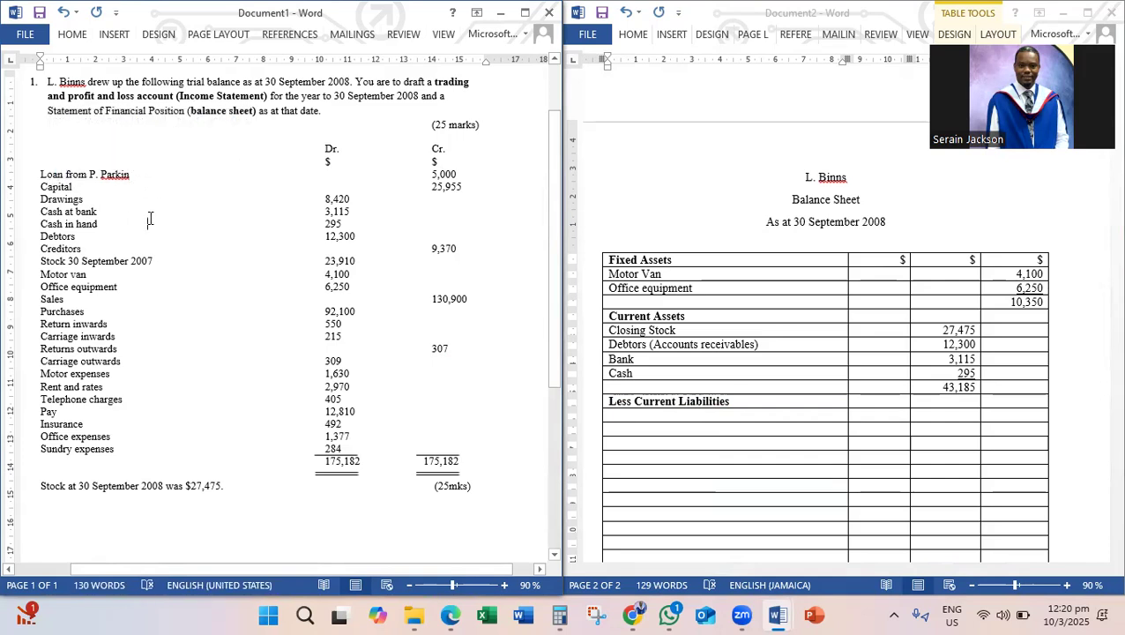
# Step: Label the two rows below the current liabilities heading "Creditors (Accounts Payables)" and "Loan:" followed by the lender's name
pyautogui.click(695, 412)
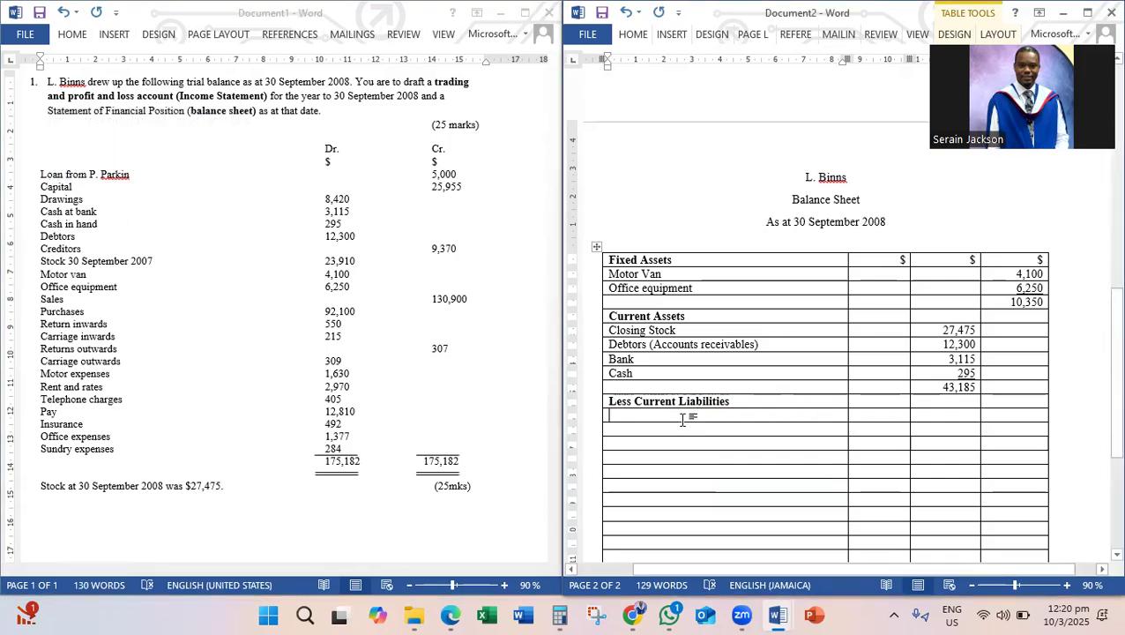
pyautogui.write('Creditors')
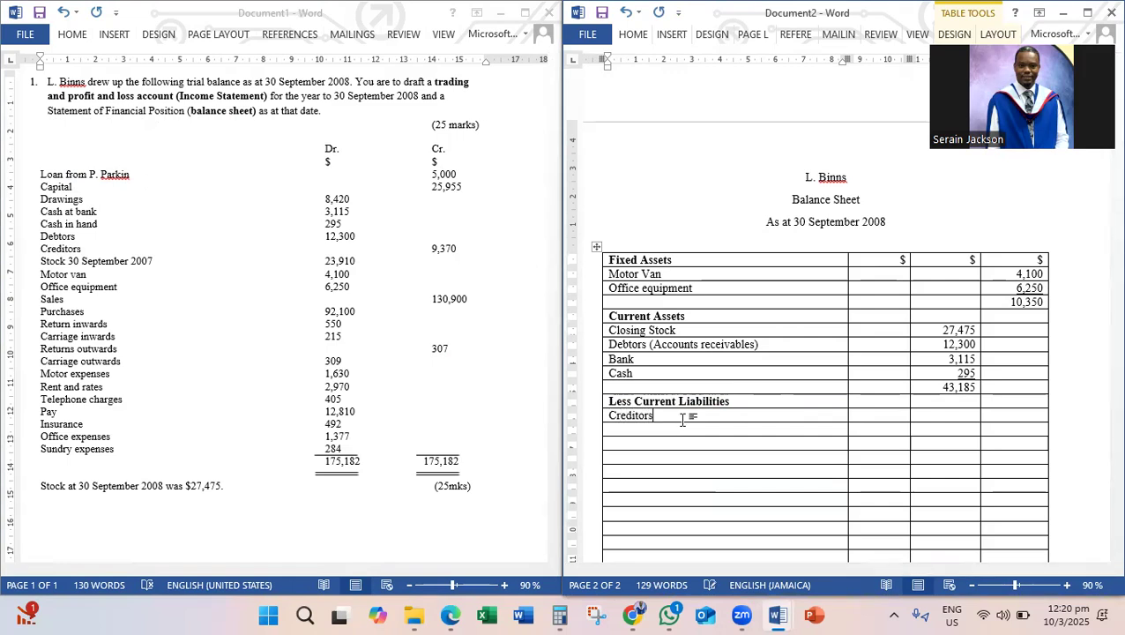
pyautogui.write(' (Accout')
pyautogui.press('BackSpace')
pyautogui.write('nt')
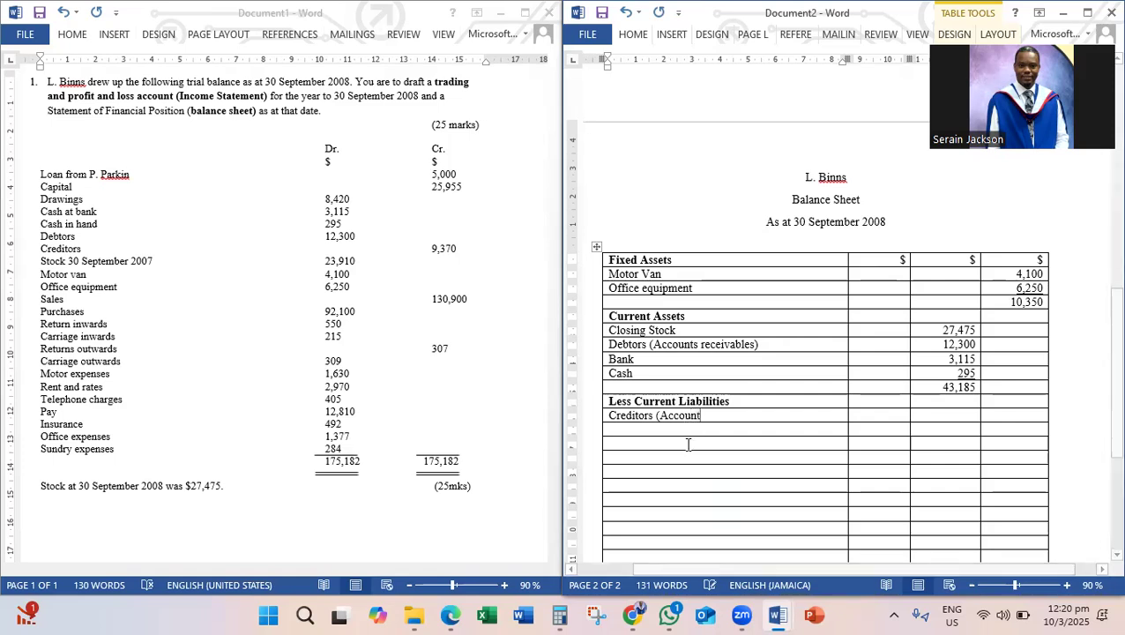
pyautogui.write('s Payables')
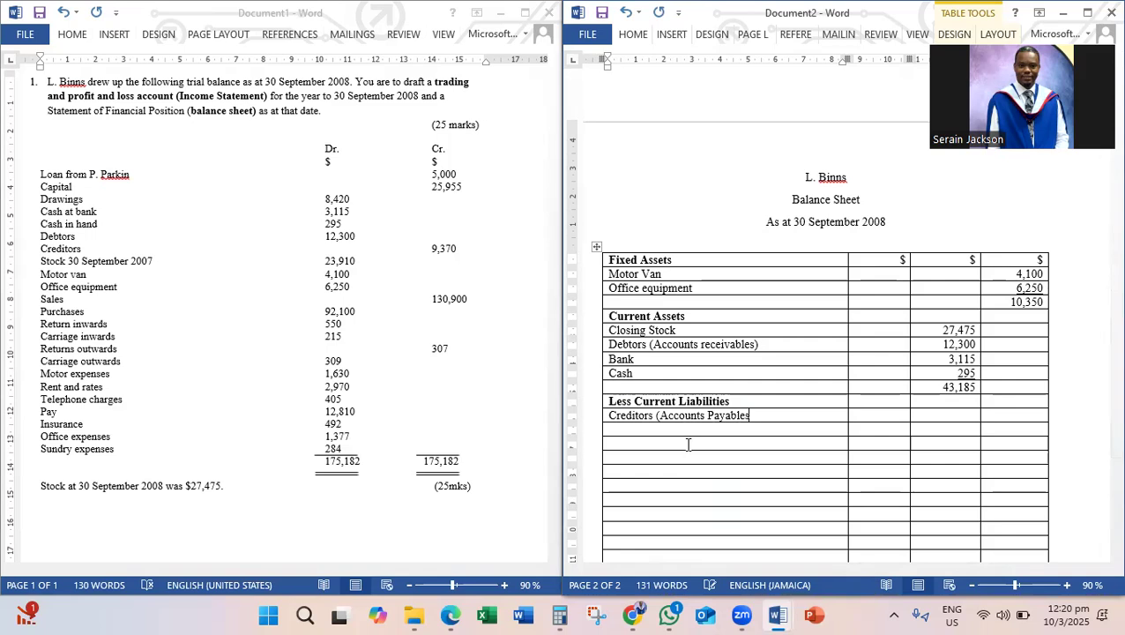
pyautogui.write(')')
pyautogui.click(646, 431)
pyautogui.write('Loan: P. Parkin')
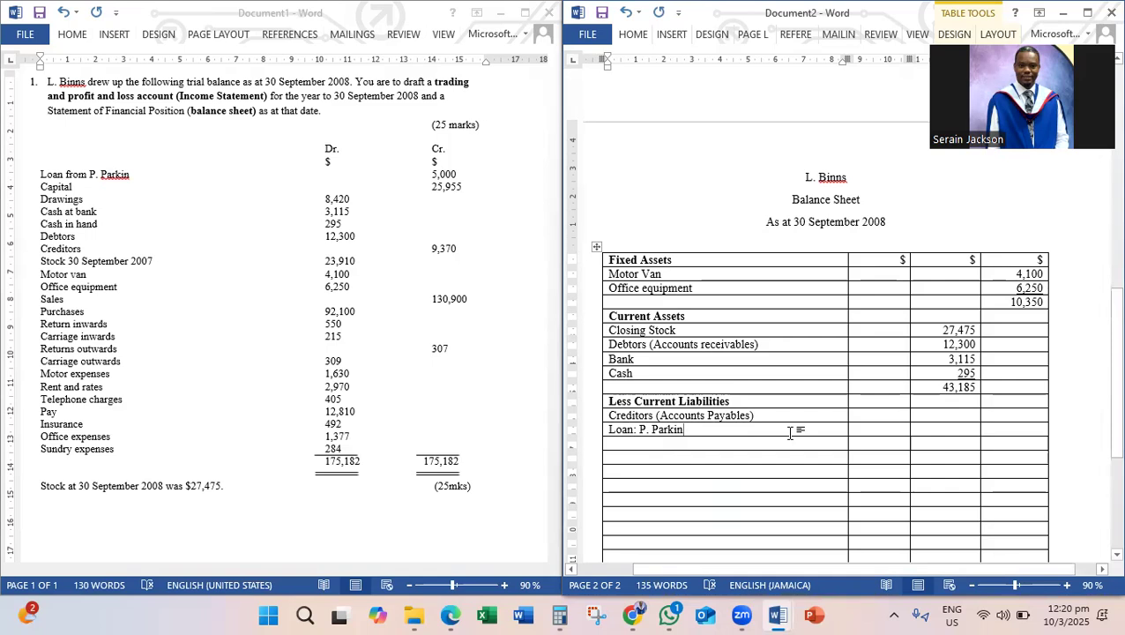
# Step: Enter 9,370 for Creditors and 5,000 for the loan in the first amount column and underline the 5,000
pyautogui.click(893, 414)
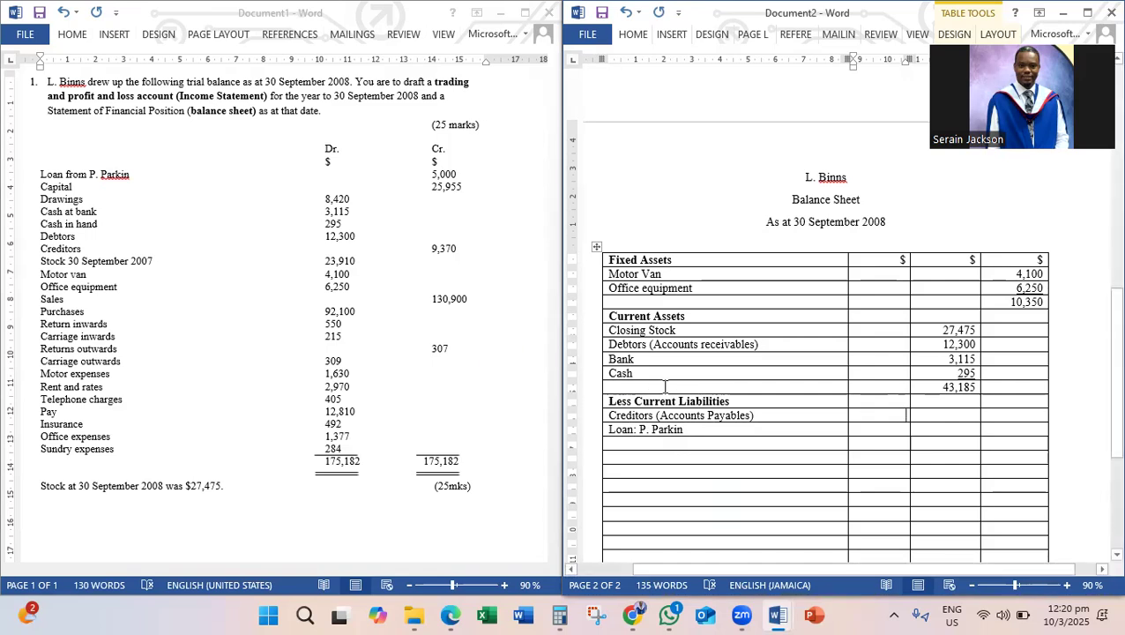
pyautogui.write('9')
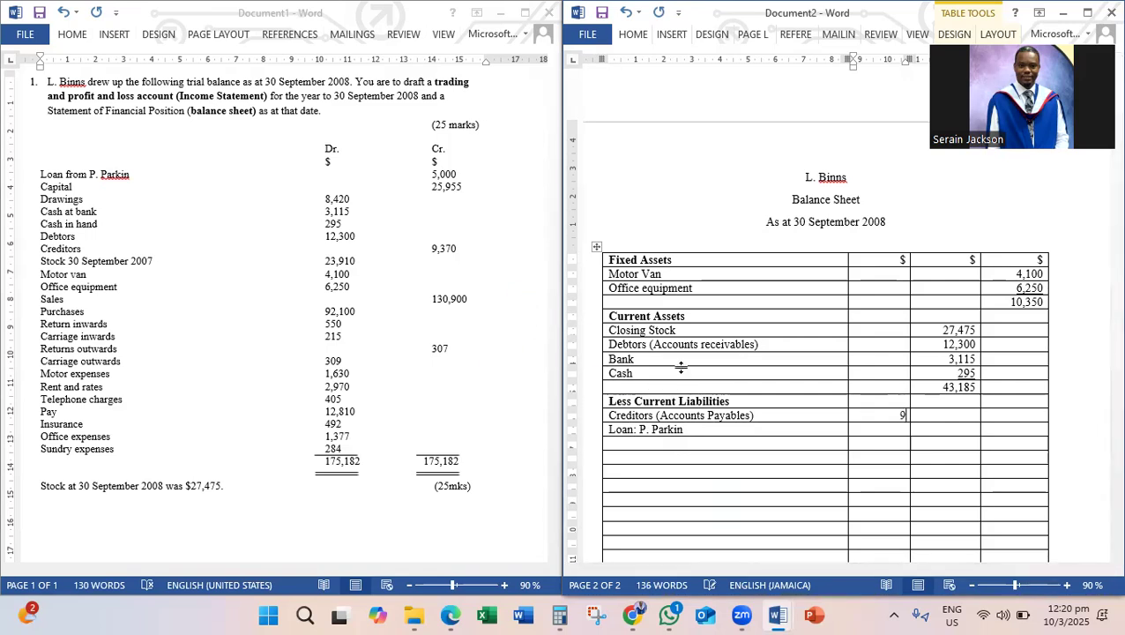
pyautogui.write(',370')
pyautogui.click(881, 430)
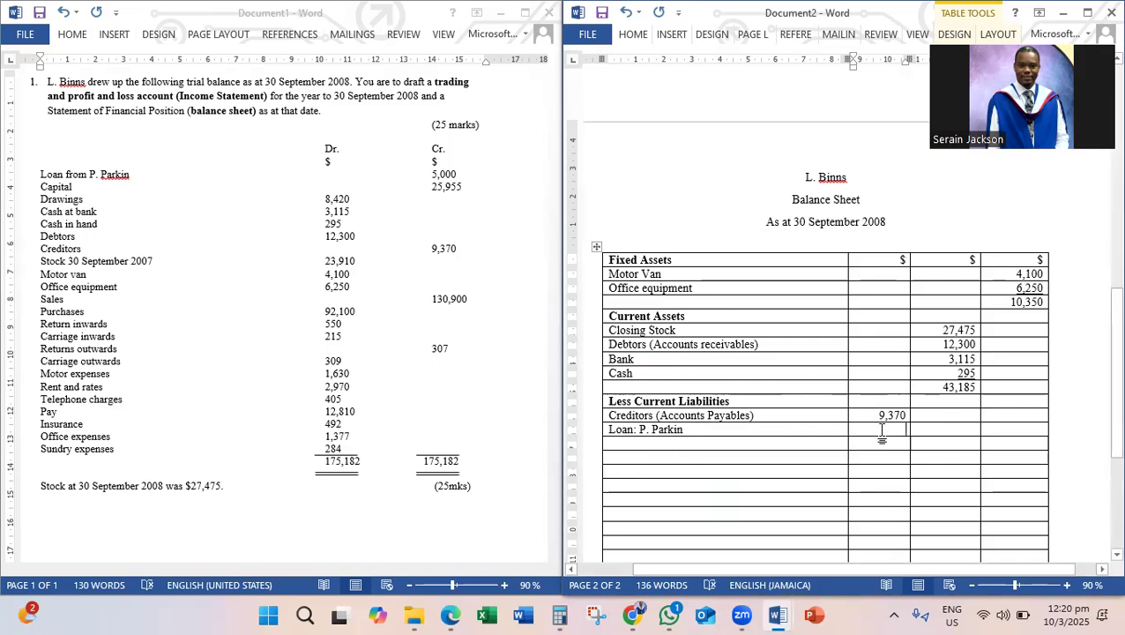
pyautogui.write('5,000')
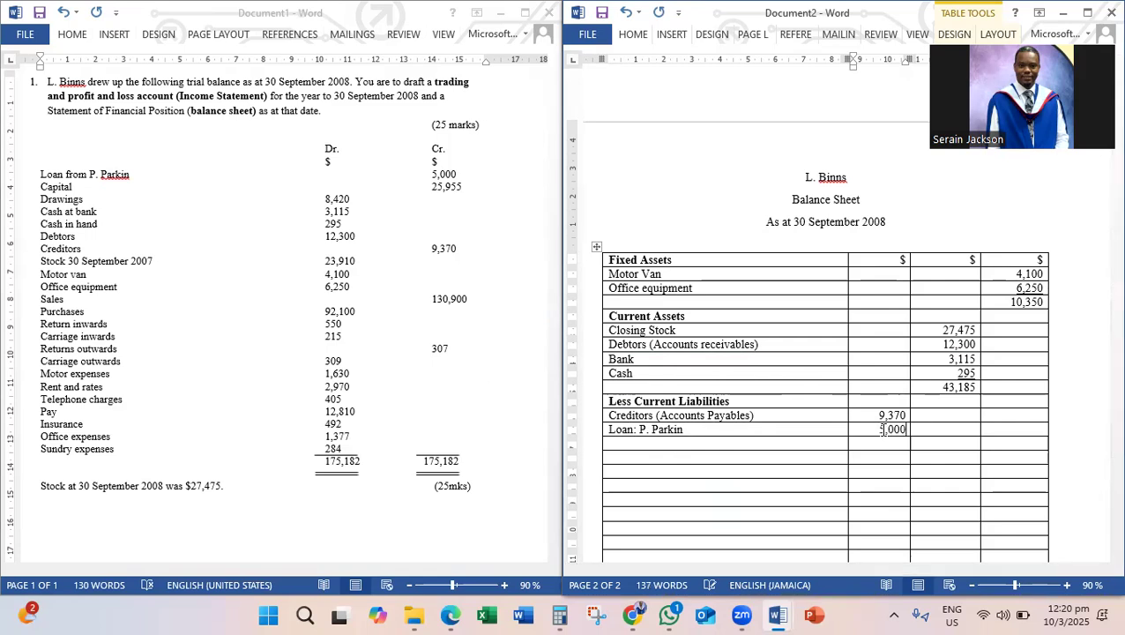
pyautogui.moveTo(909, 430); pyautogui.dragTo(877, 434)
pyautogui.hotkey('ctrl', 'u')
# Step: Enter the current liabilities total 14,370 in the middle amount column of the loan row and underline it
pyautogui.click(933, 429)
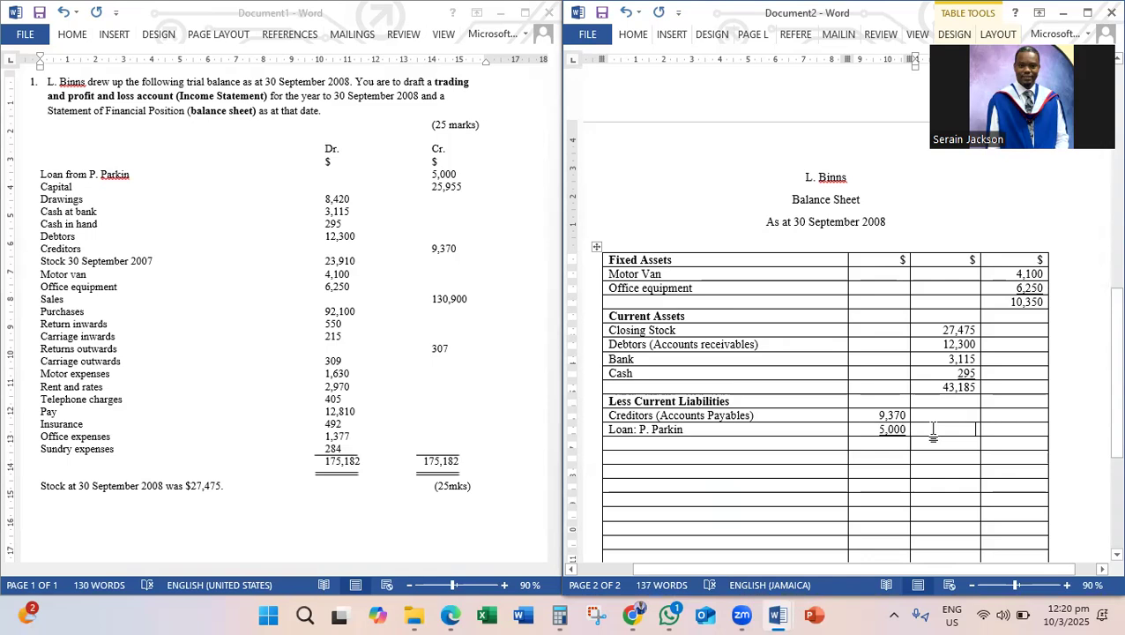
pyautogui.write('14')
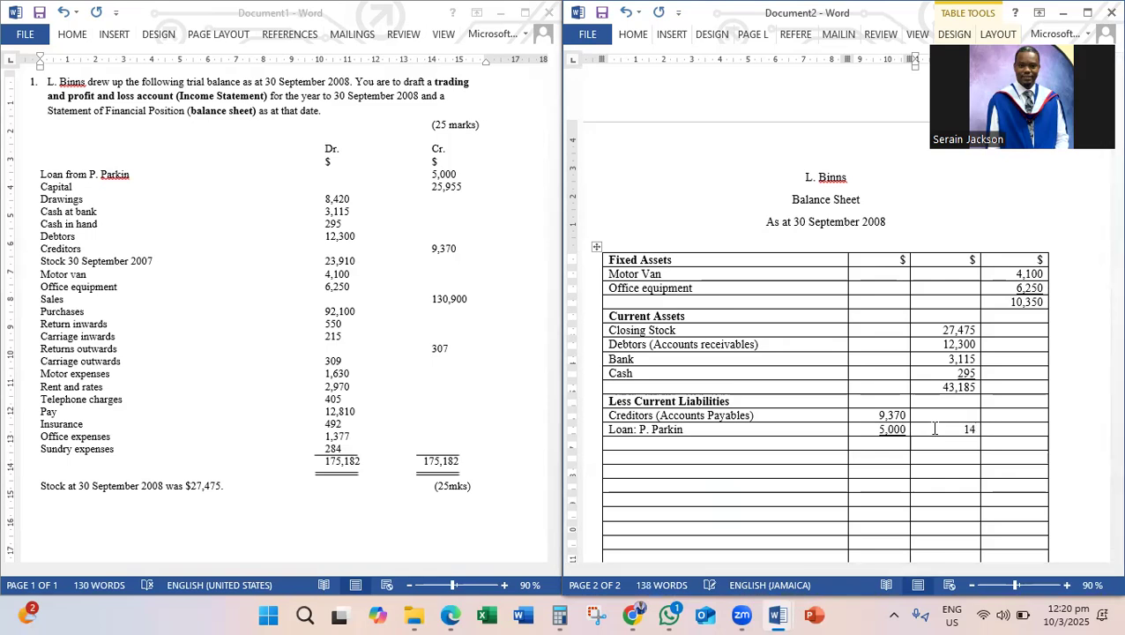
pyautogui.write(',370')
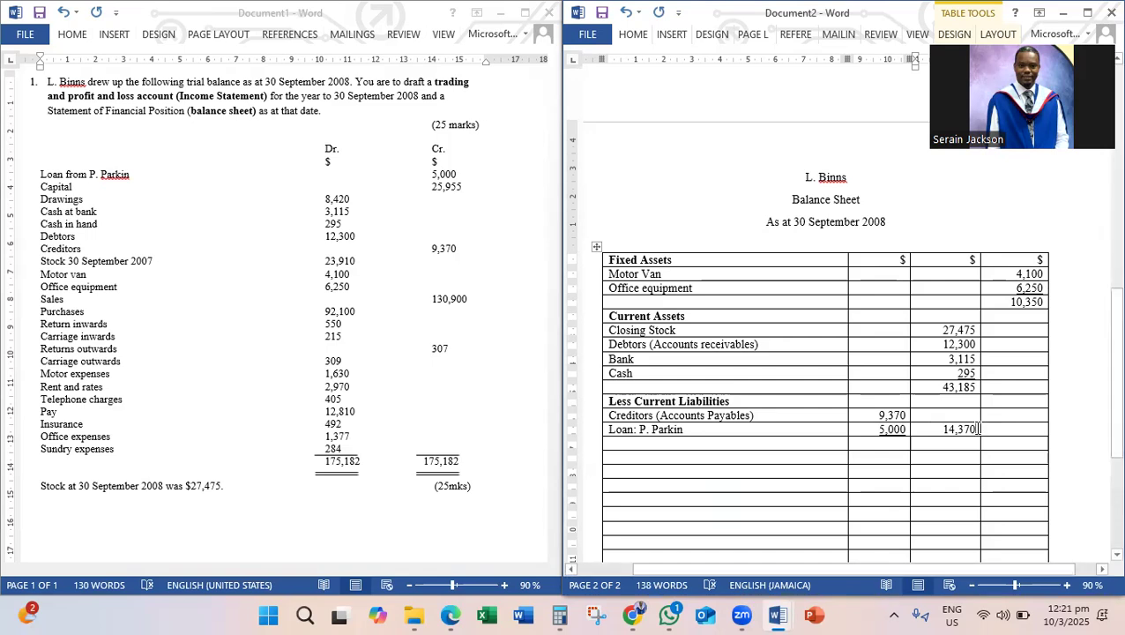
pyautogui.doubleClick(959, 429)
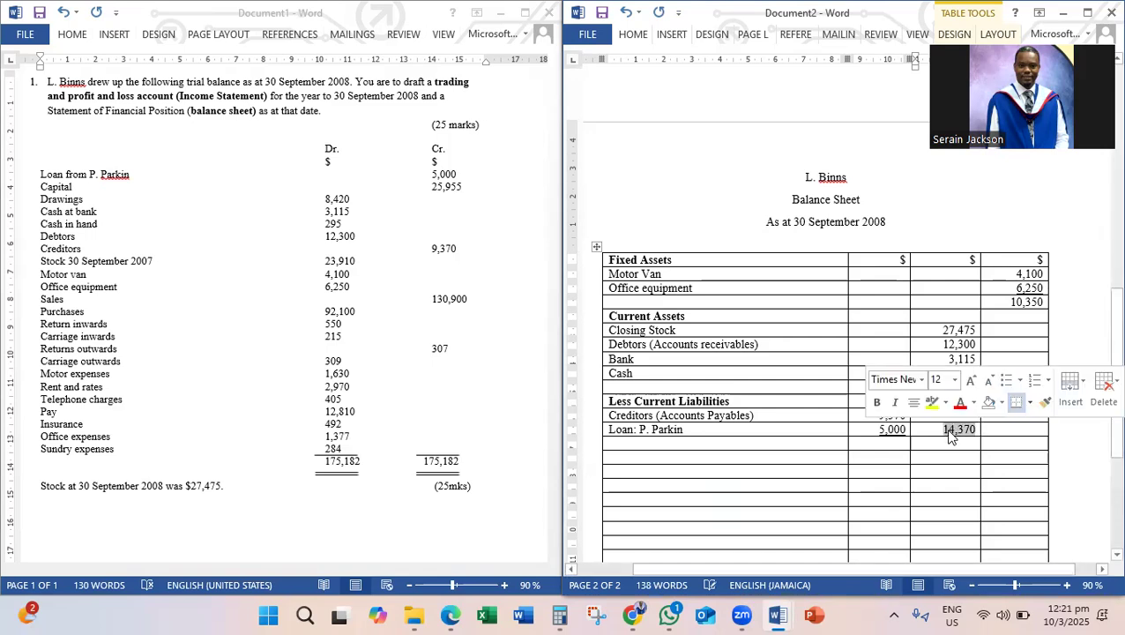
pyautogui.hotkey('ctrl', 'u')
pyautogui.click(950, 446)
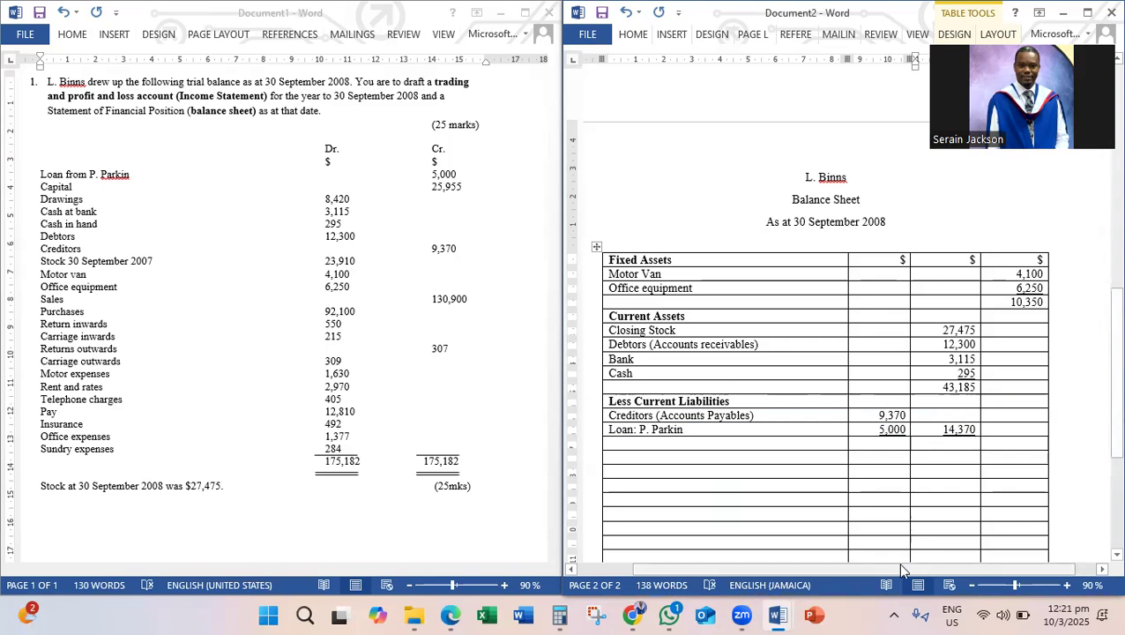
# Step: Subtract 14,370 from 43,185 in Calculator and enter 28,815 in Word's last amount column, one row below the loan
pyautogui.moveTo(556, 620)
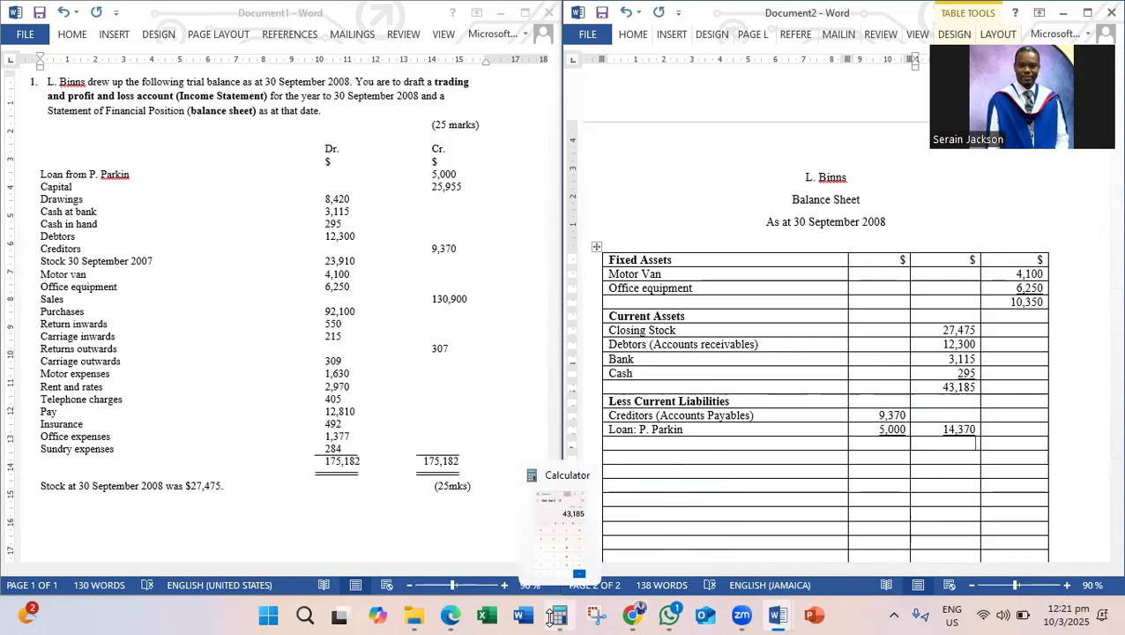
pyautogui.click(556, 618)
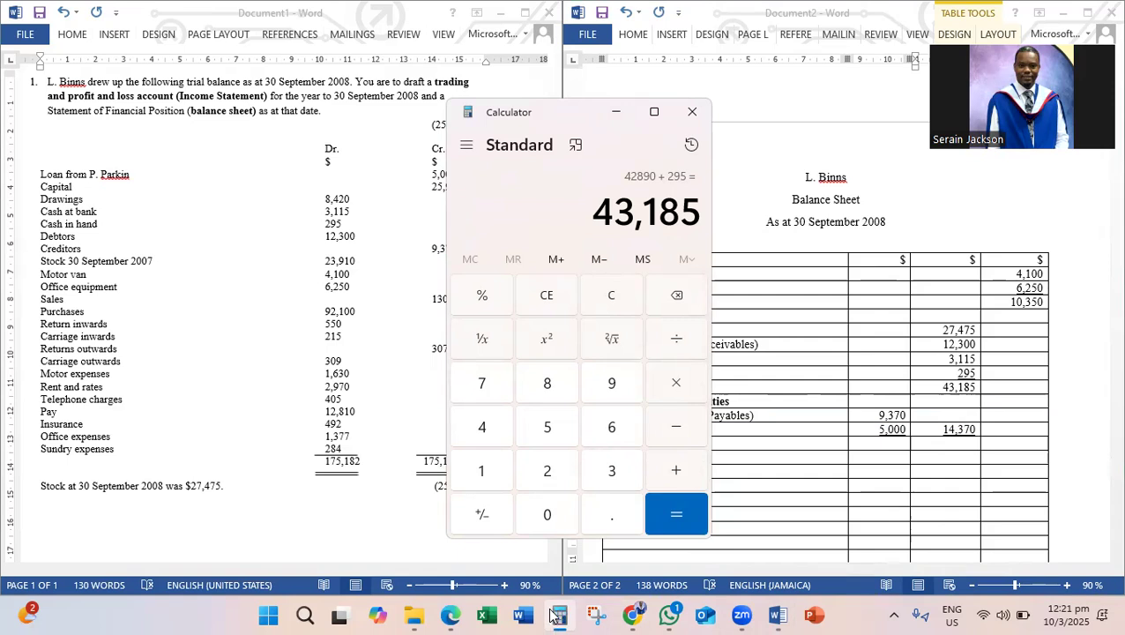
pyautogui.press('-')
pyautogui.write('14,370')
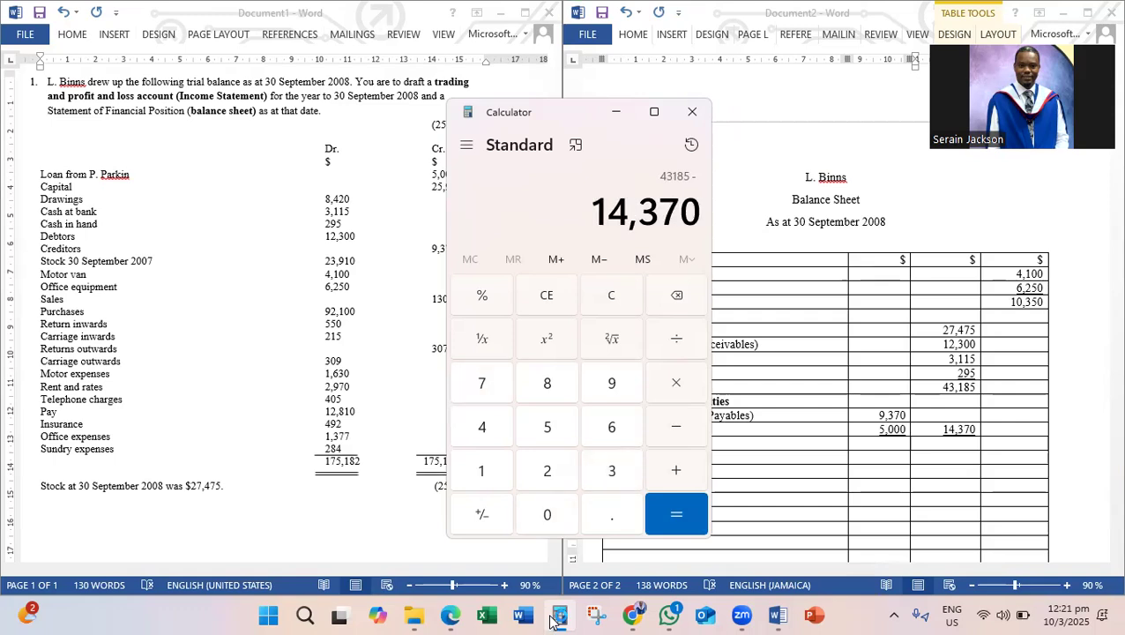
pyautogui.press('Return')
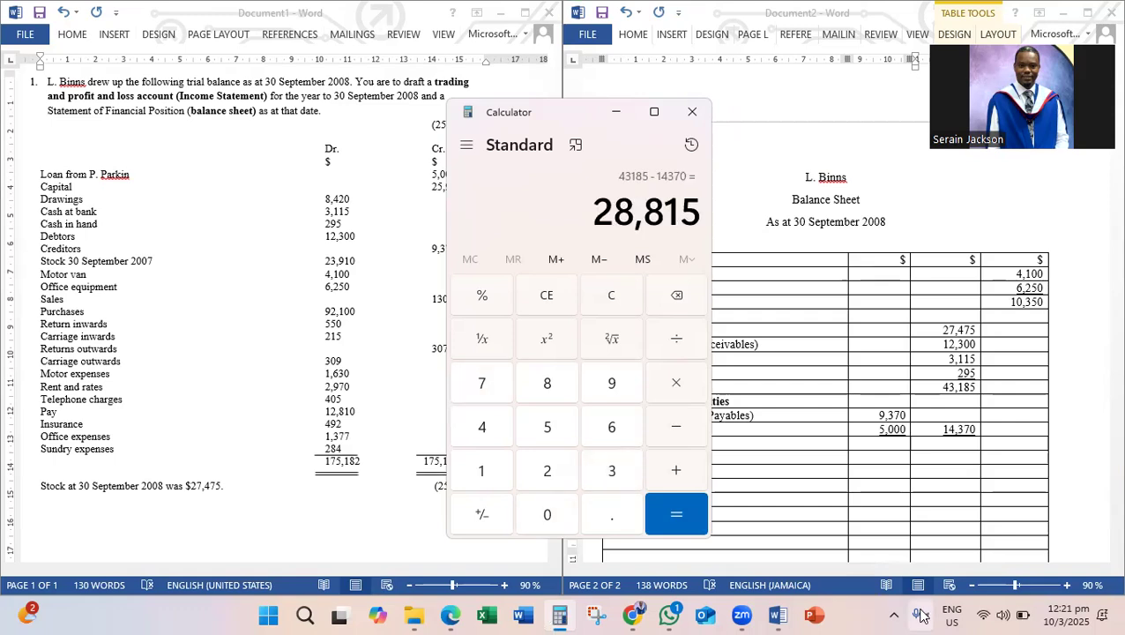
pyautogui.click(994, 451)
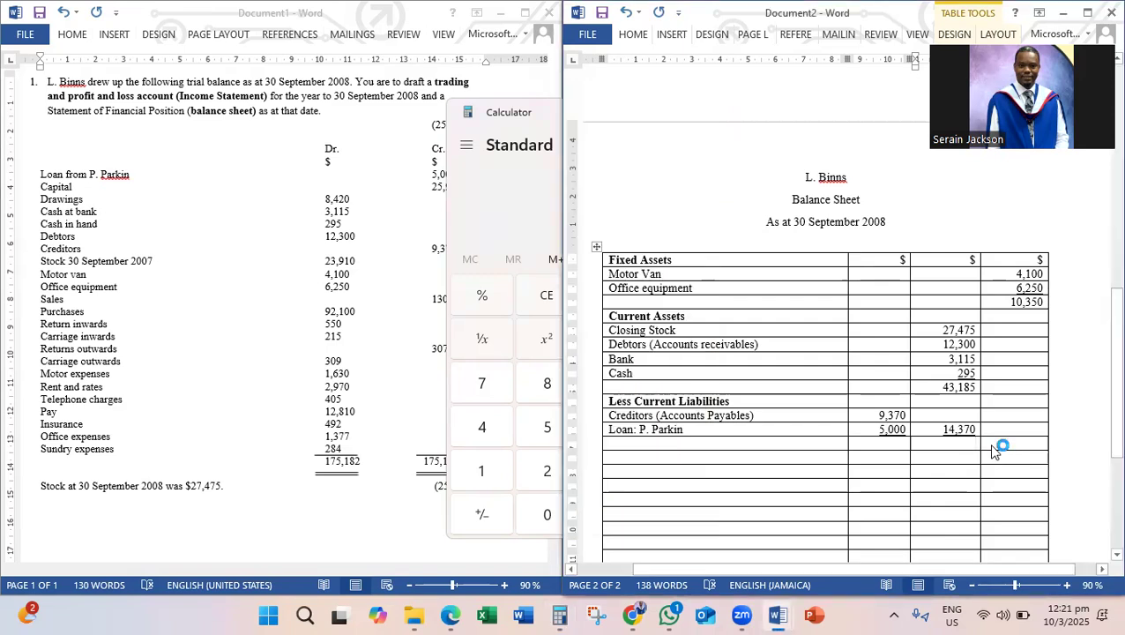
pyautogui.click(1001, 445)
pyautogui.write('28,815')
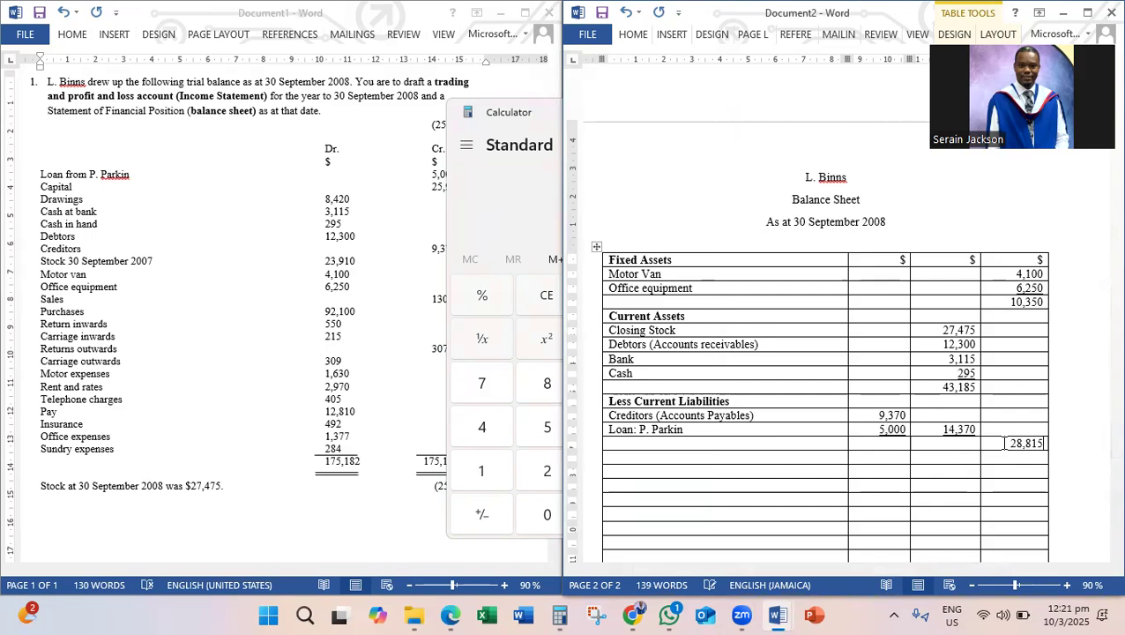
# Step: Label the 28,815 row "Working capital" and underline its amount
pyautogui.click(791, 446)
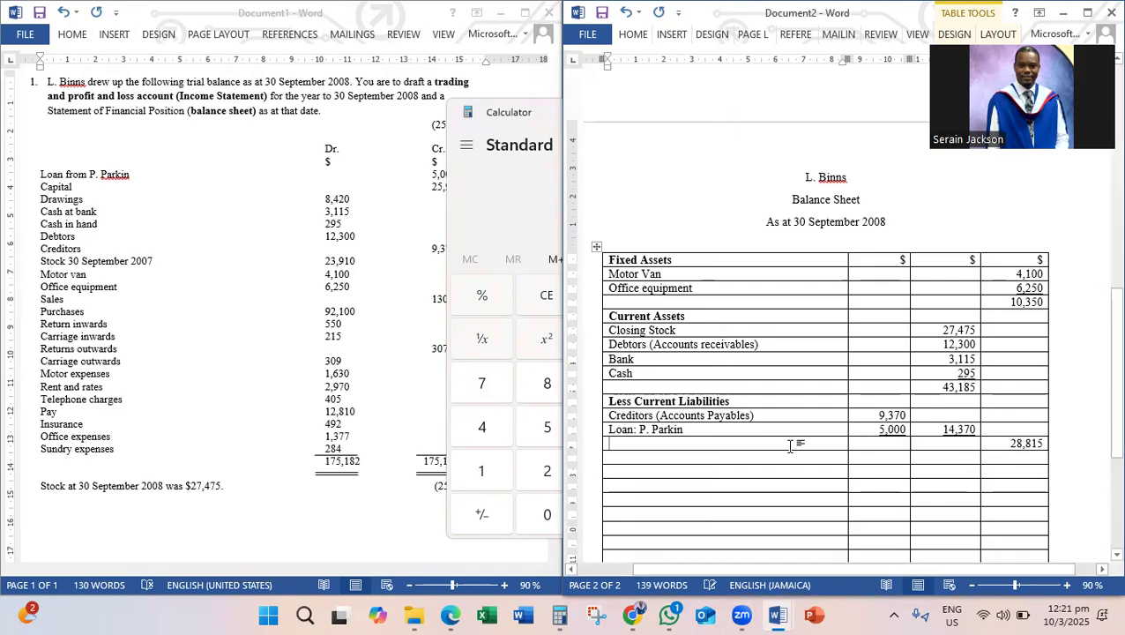
pyautogui.write('Working capital')
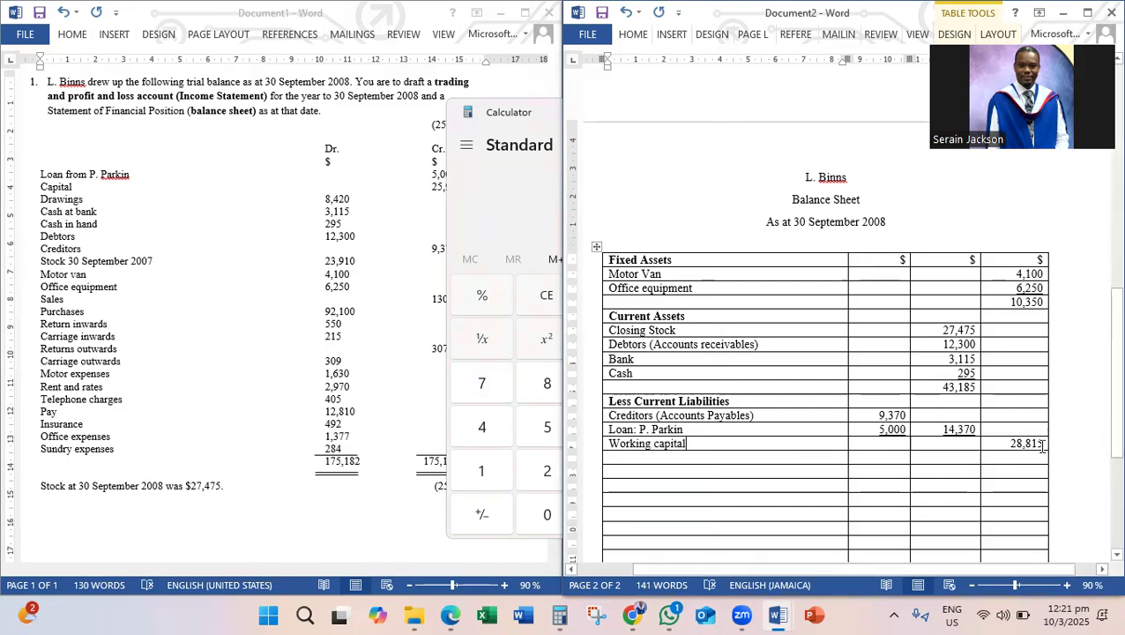
pyautogui.moveTo(1043, 446); pyautogui.dragTo(1010, 445)
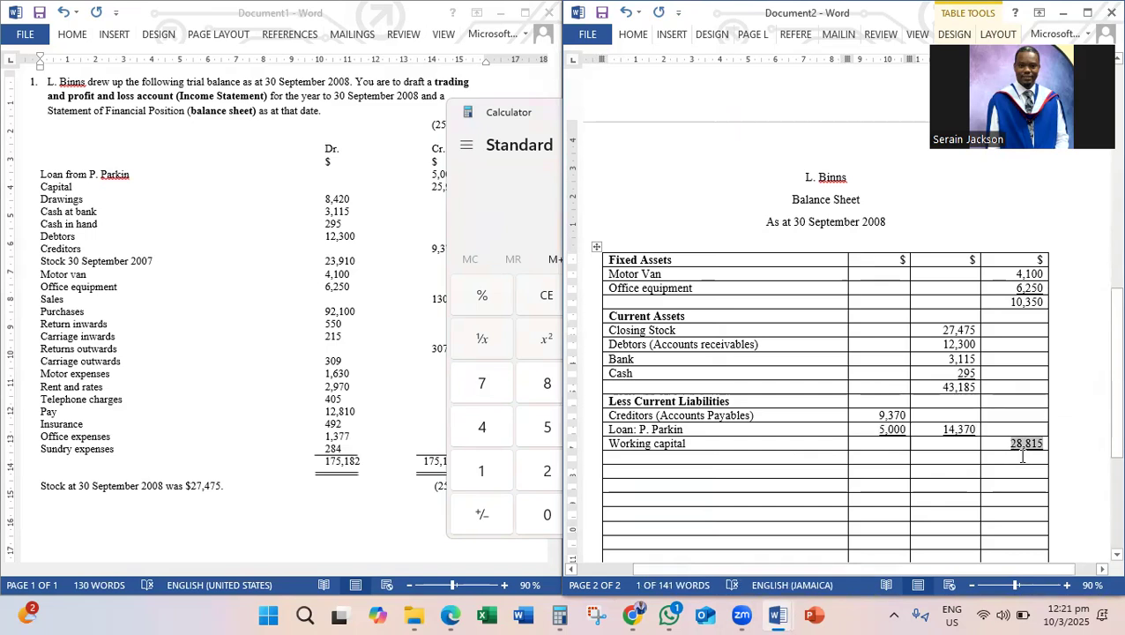
# Step: Add 10,350 to 28,815 in Calculator and enter 39,165 in Word's last amount column, one row below Working capital
pyautogui.click(1021, 459)
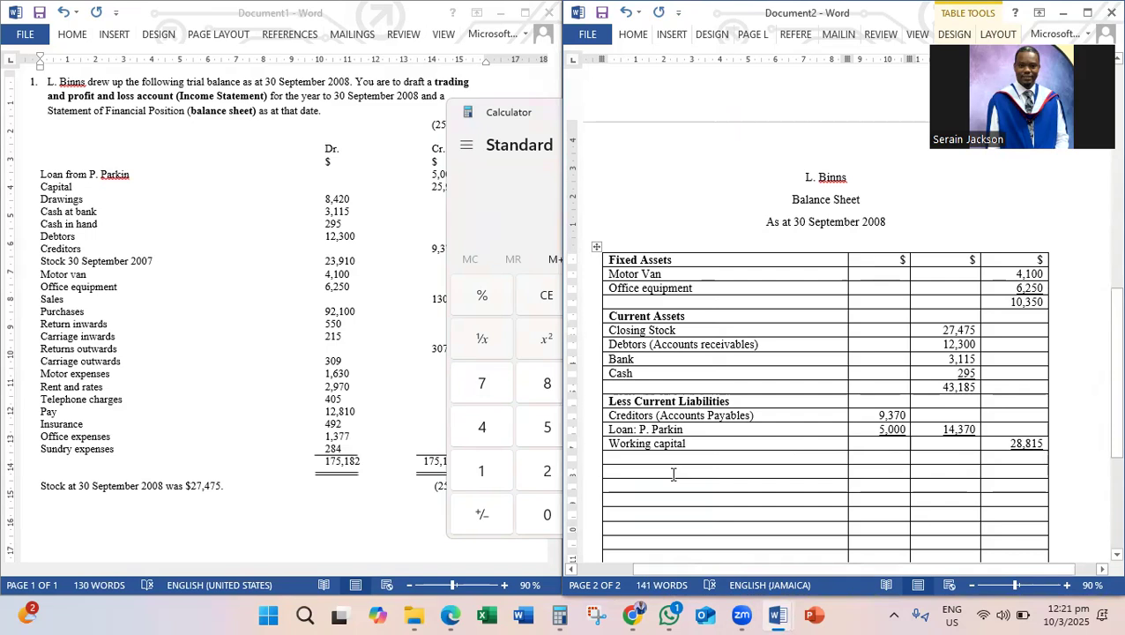
pyautogui.moveTo(689, 444); pyautogui.dragTo(625, 450)
pyautogui.click(621, 457)
pyautogui.click(1025, 458)
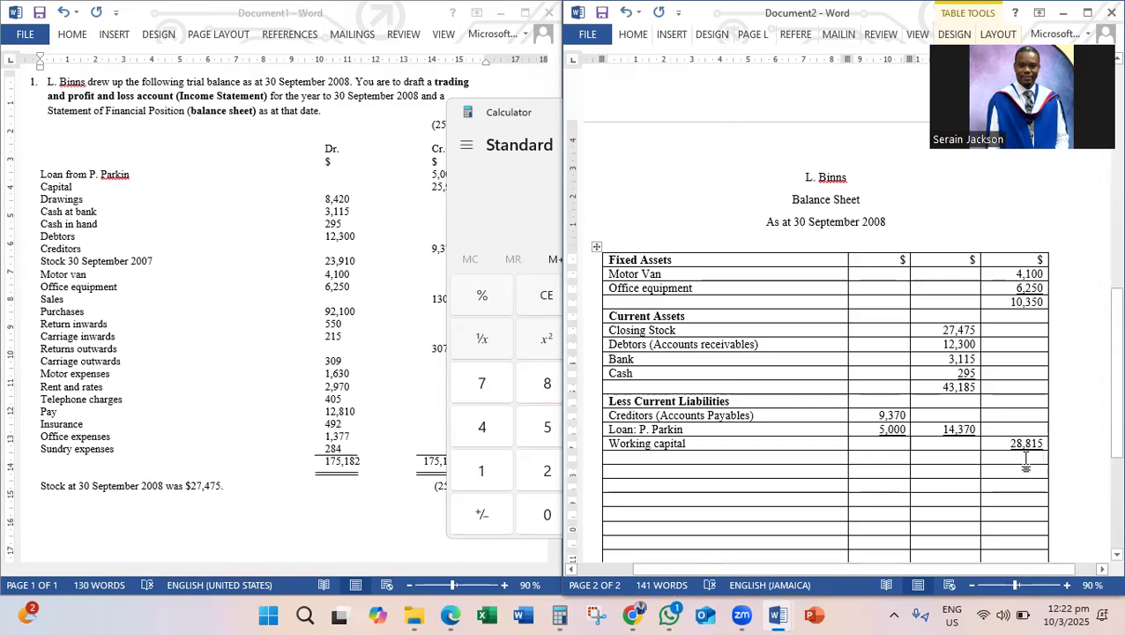
pyautogui.click(564, 616)
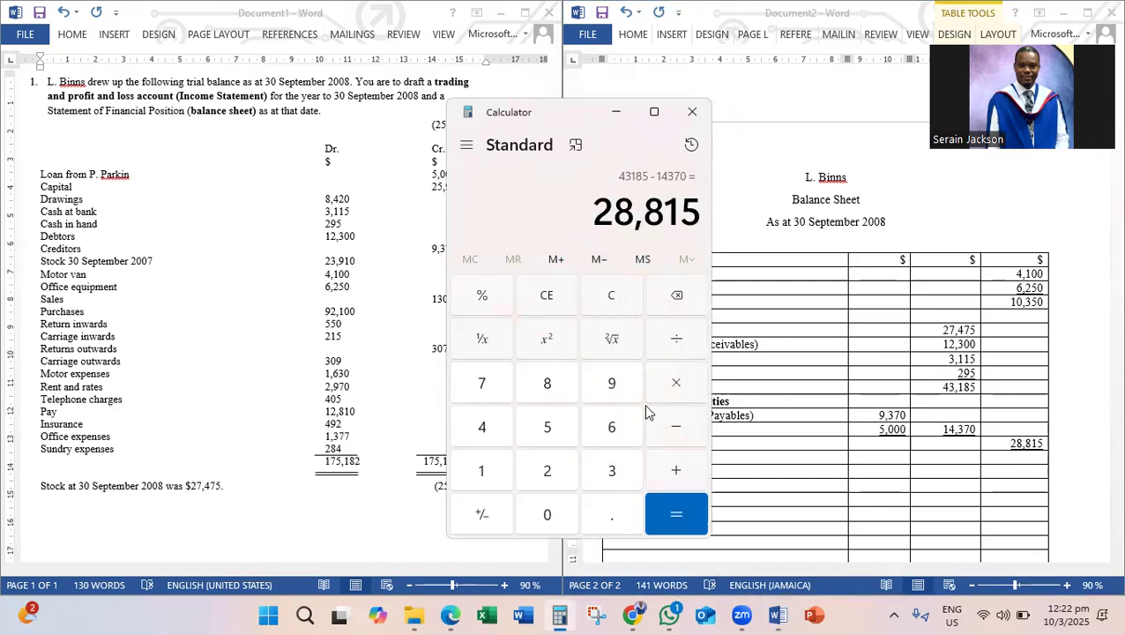
pyautogui.click(676, 475)
pyautogui.write('10,350')
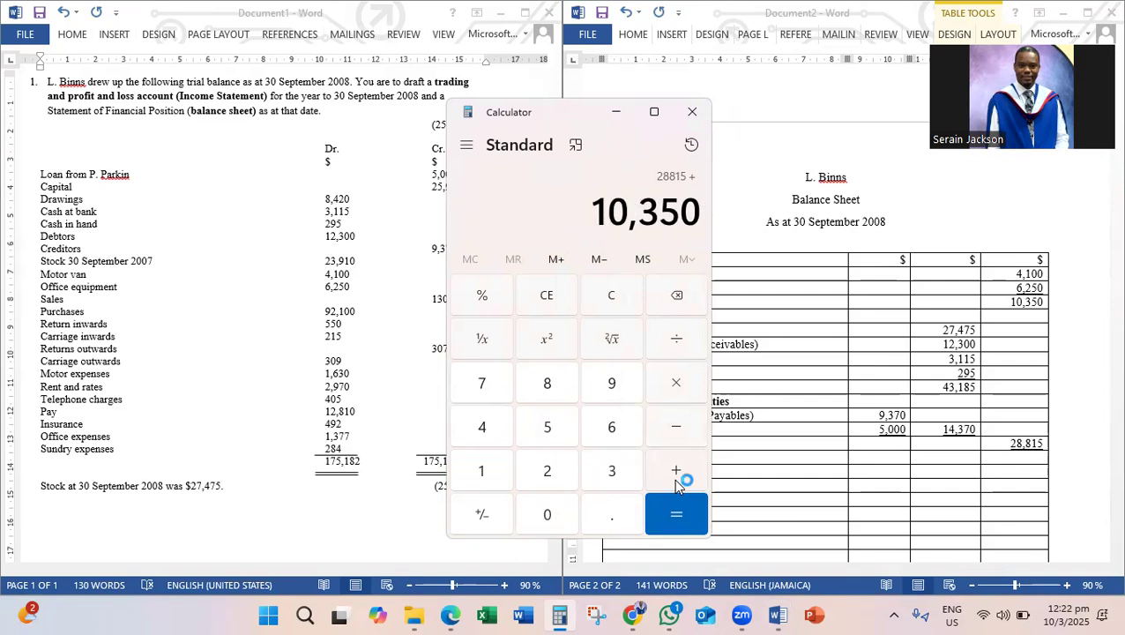
pyautogui.press('Return')
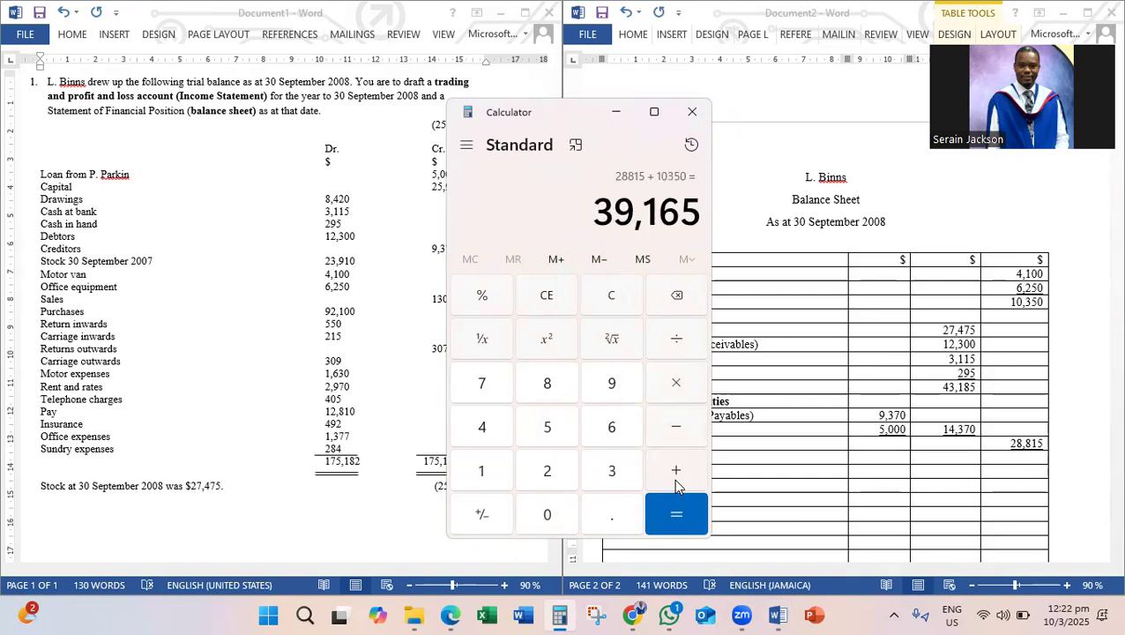
pyautogui.click(1008, 467)
pyautogui.write('39,165')
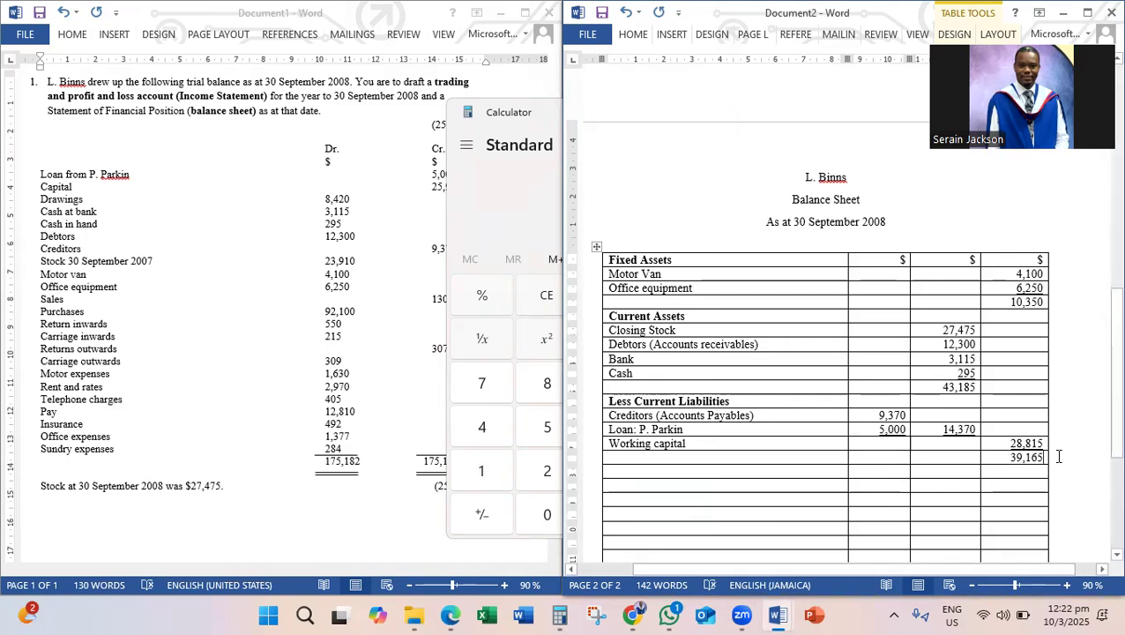
# Step: Apply a double underline to the 39,165 total in the last amount column
pyautogui.moveTo(1043, 457); pyautogui.dragTo(1008, 457)
pyautogui.click(628, 35)
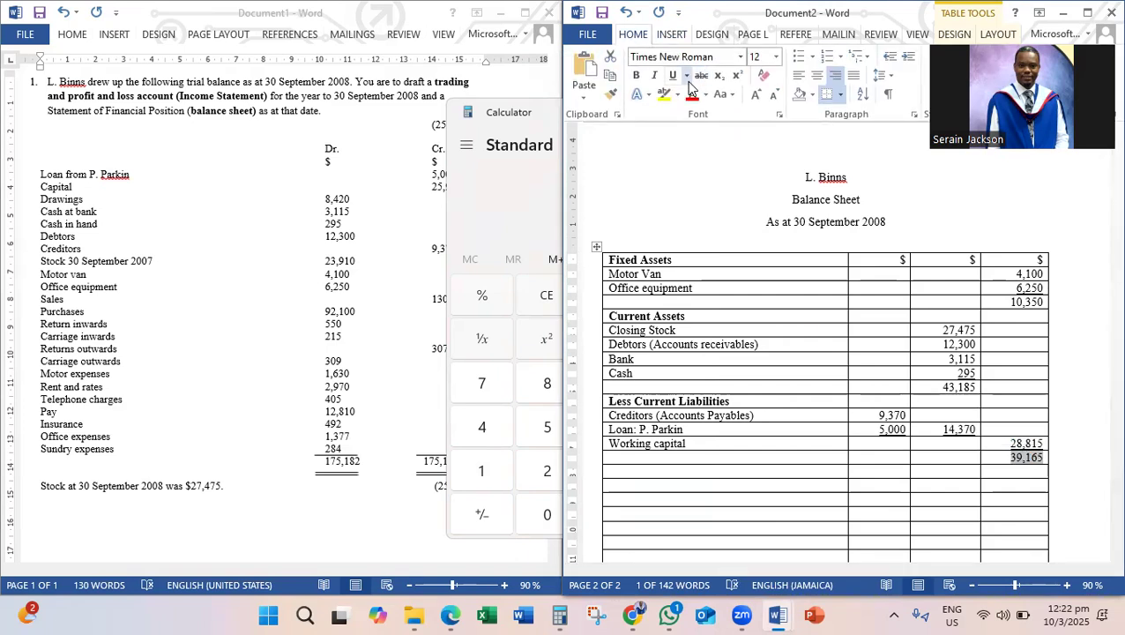
pyautogui.click(687, 76)
pyautogui.click(701, 124)
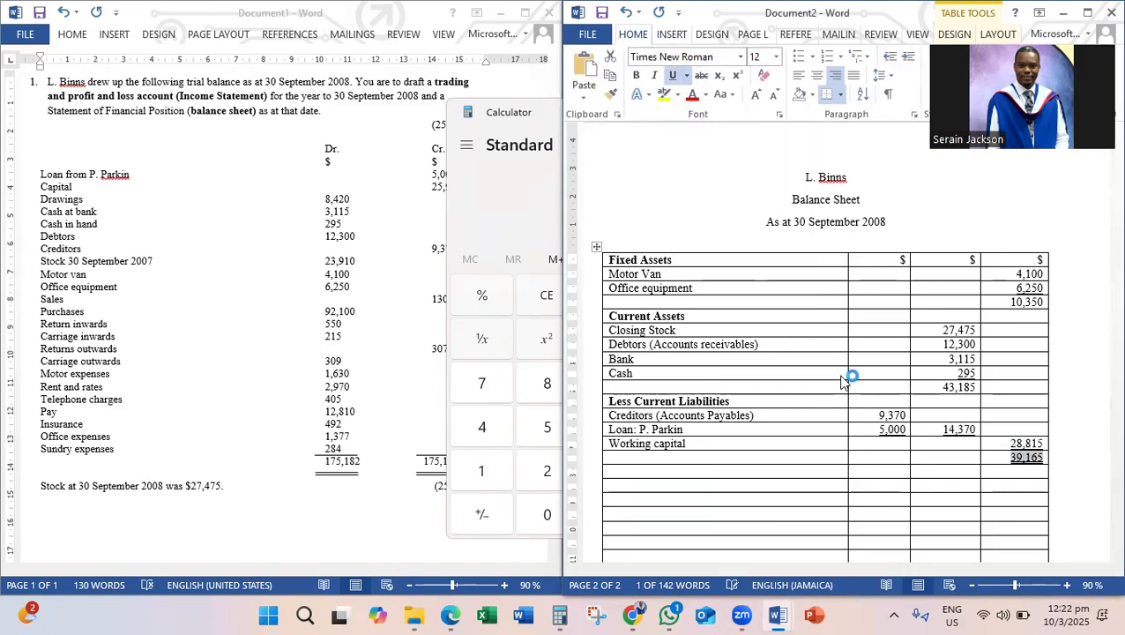
pyautogui.click(1012, 471)
# Step: Enter the heading "Financed by:" in the row below the 39,165 total and make it bold
pyautogui.click(648, 472)
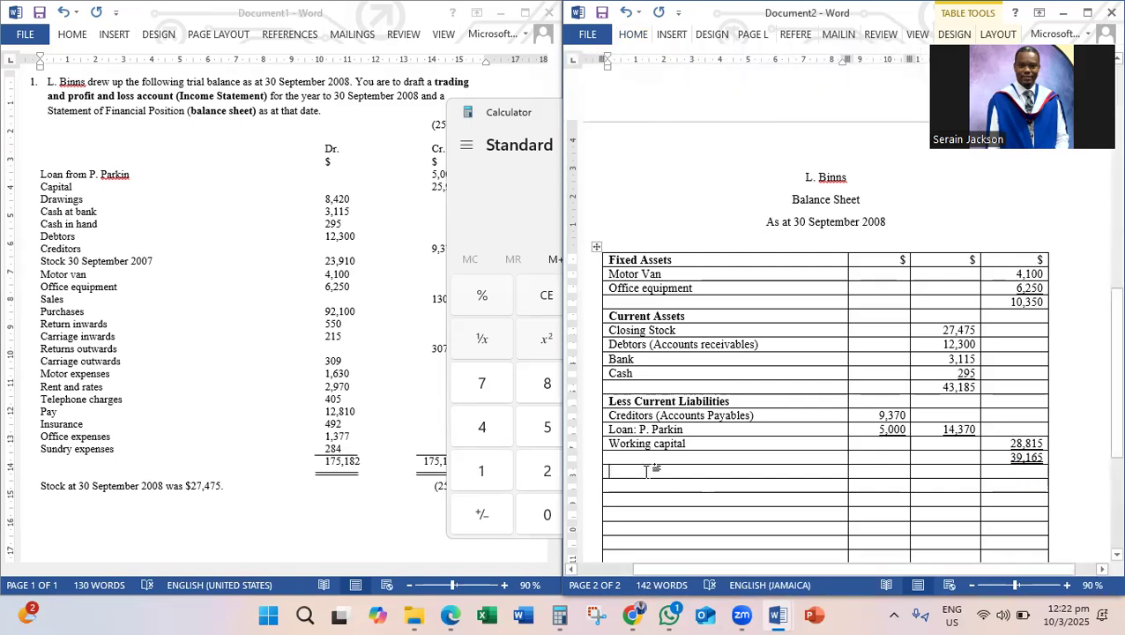
pyautogui.write('Finc')
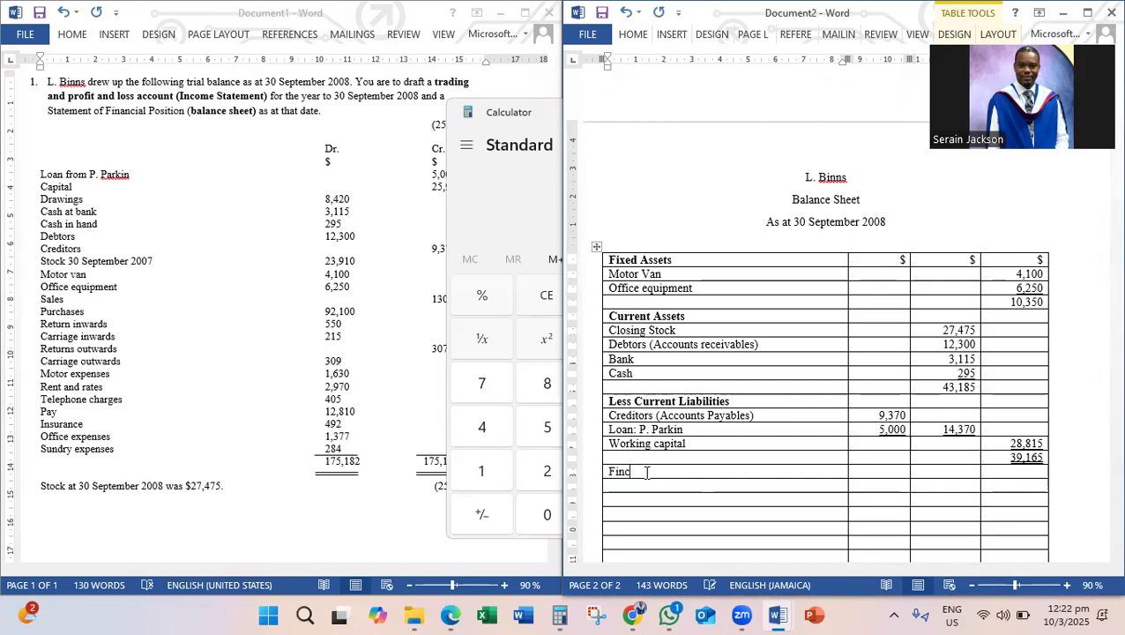
pyautogui.write('ednce By')
pyautogui.press('BackSpace')
pyautogui.press('BackSpace')
pyautogui.press('BackSpace')
pyautogui.write('by:')
pyautogui.moveTo(680, 472); pyautogui.dragTo(608, 473)
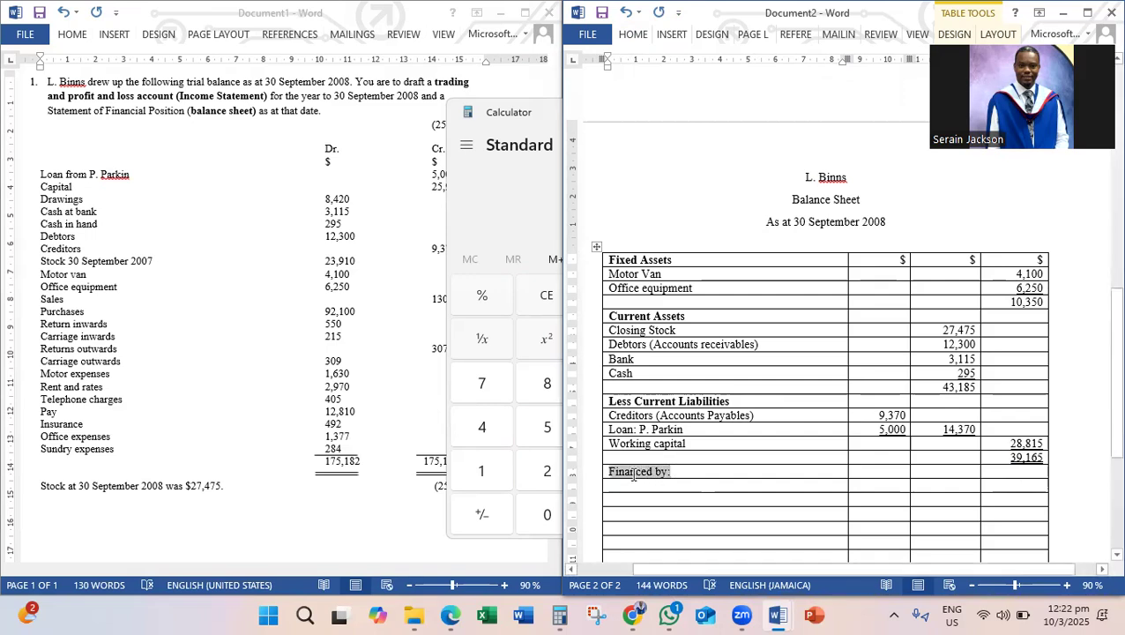
pyautogui.click(632, 447)
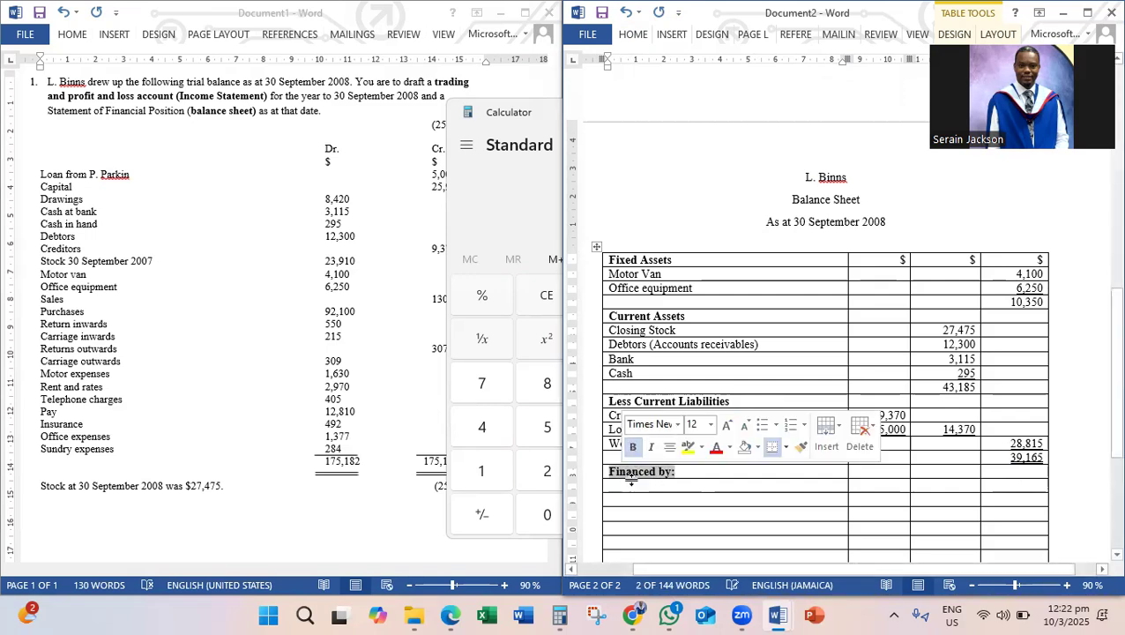
# Step: Add a "Capital" row under the Financed by heading with 25,955 from the trial balance in the last amount column
pyautogui.click(633, 485)
pyautogui.write('Capital')
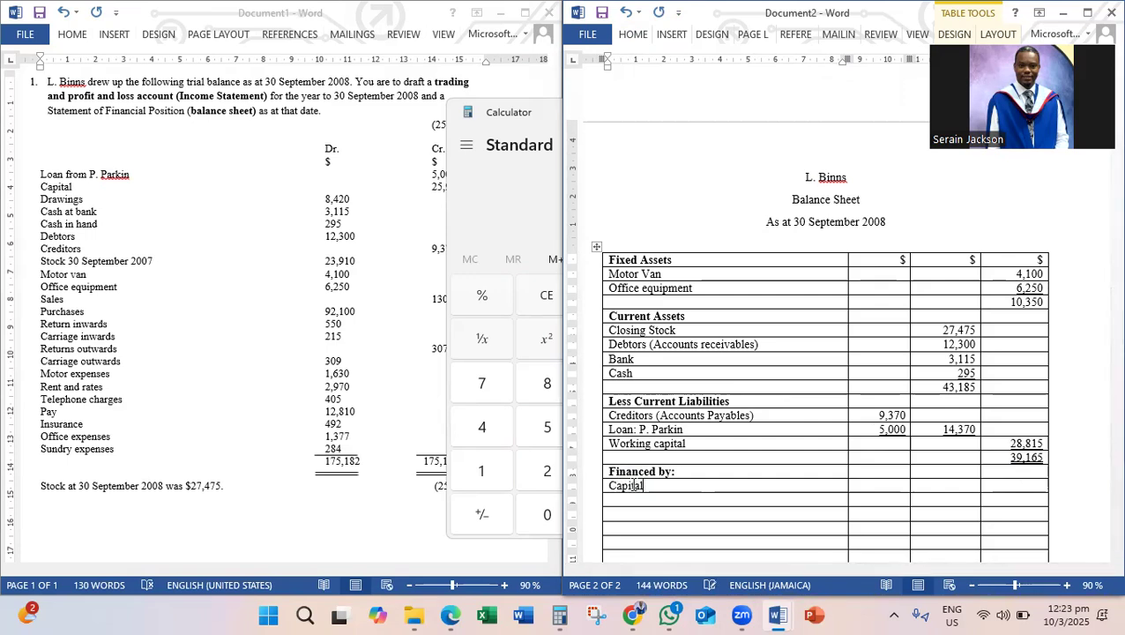
pyautogui.press('Tab')
pyautogui.press('Tab')
pyautogui.press('Tab')
pyautogui.click(220, 240)
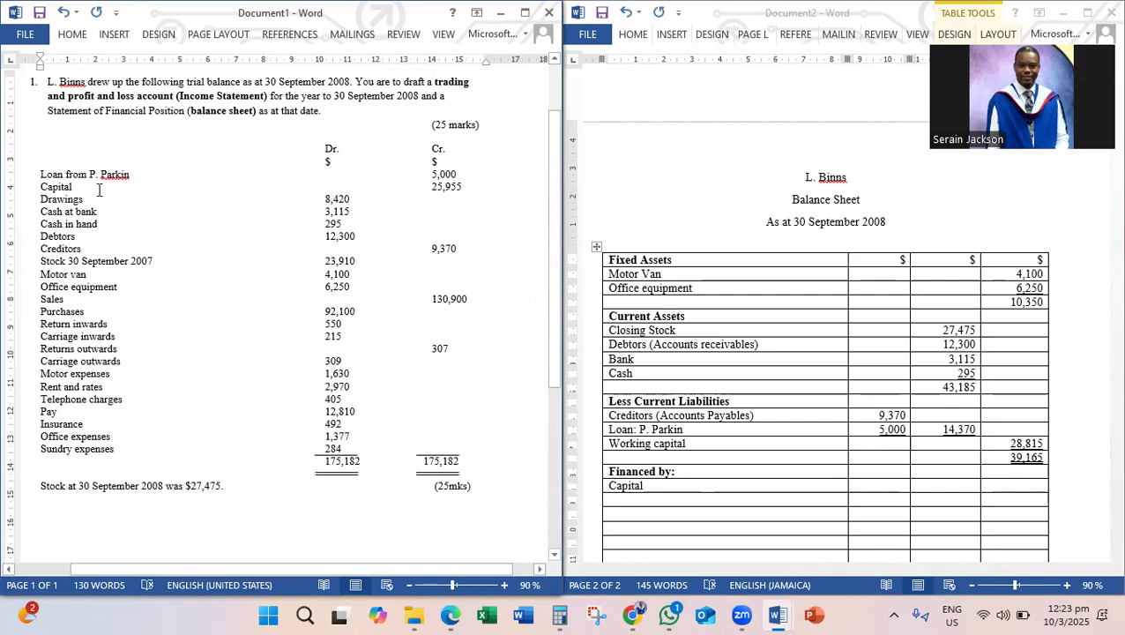
pyautogui.click(1013, 488)
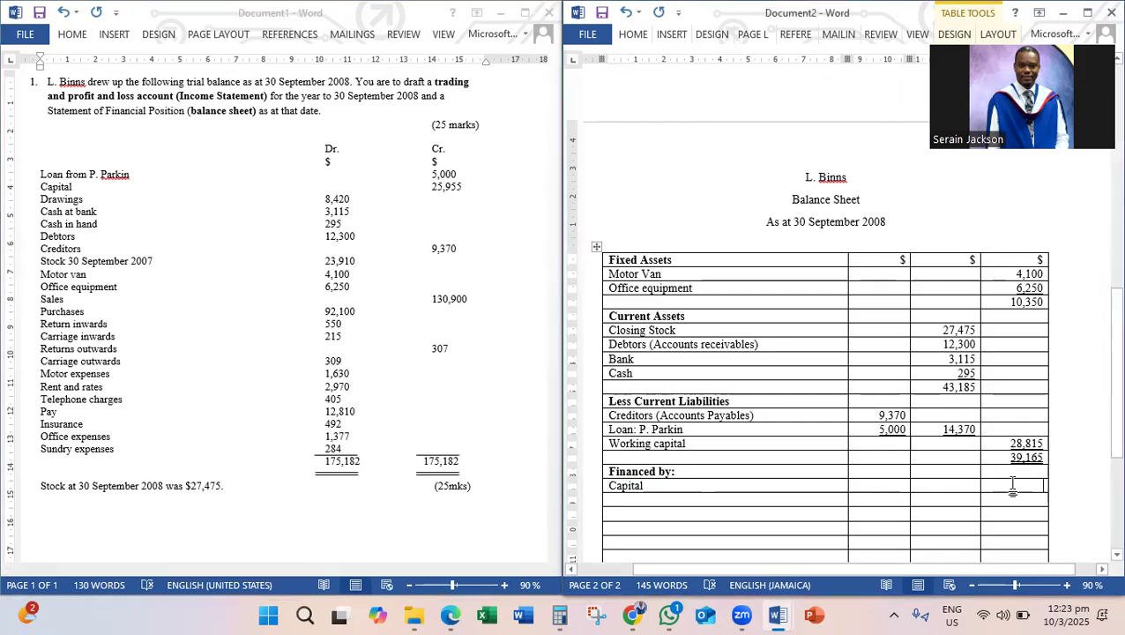
pyautogui.write('25,')
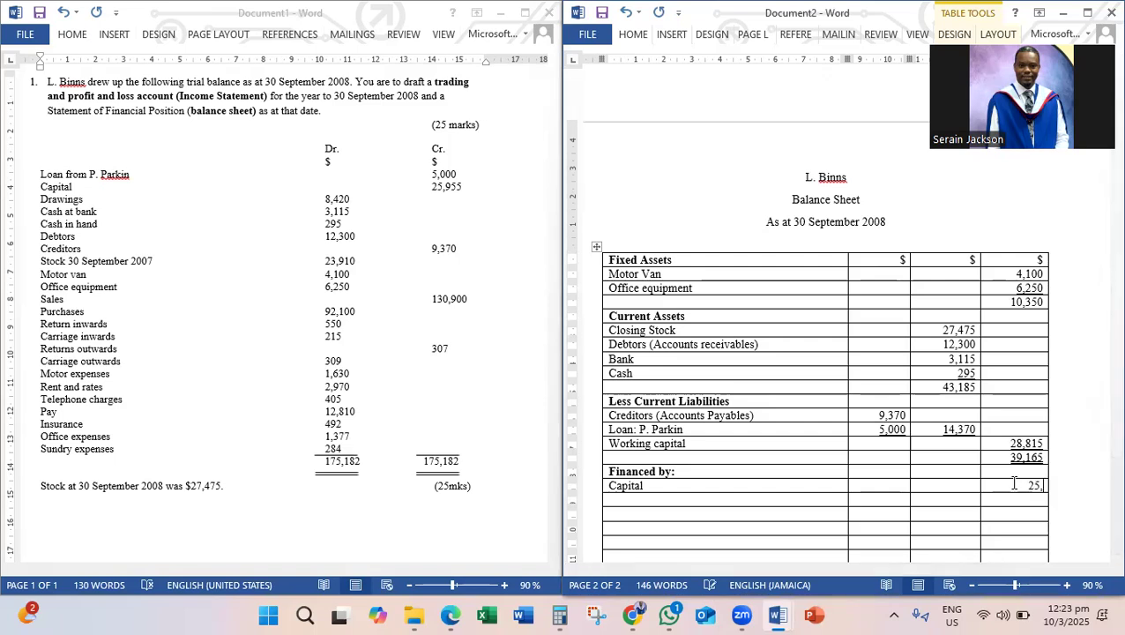
pyautogui.write('955')
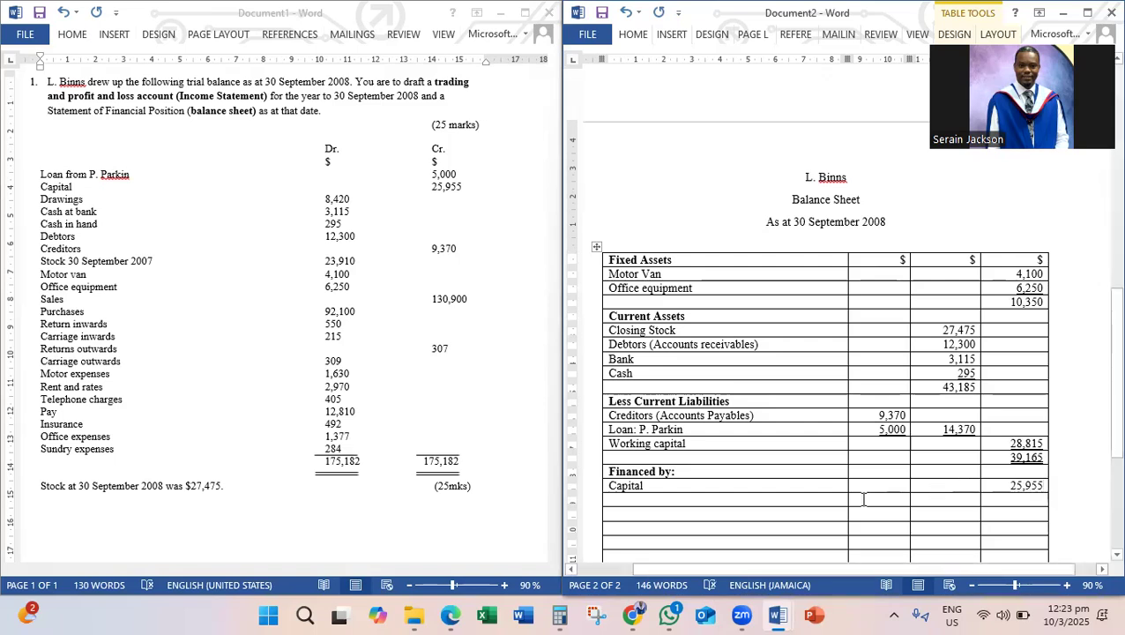
# Step: Label the row below Capital "Add Net Profit"
pyautogui.click(812, 501)
pyautogui.write('Add ')
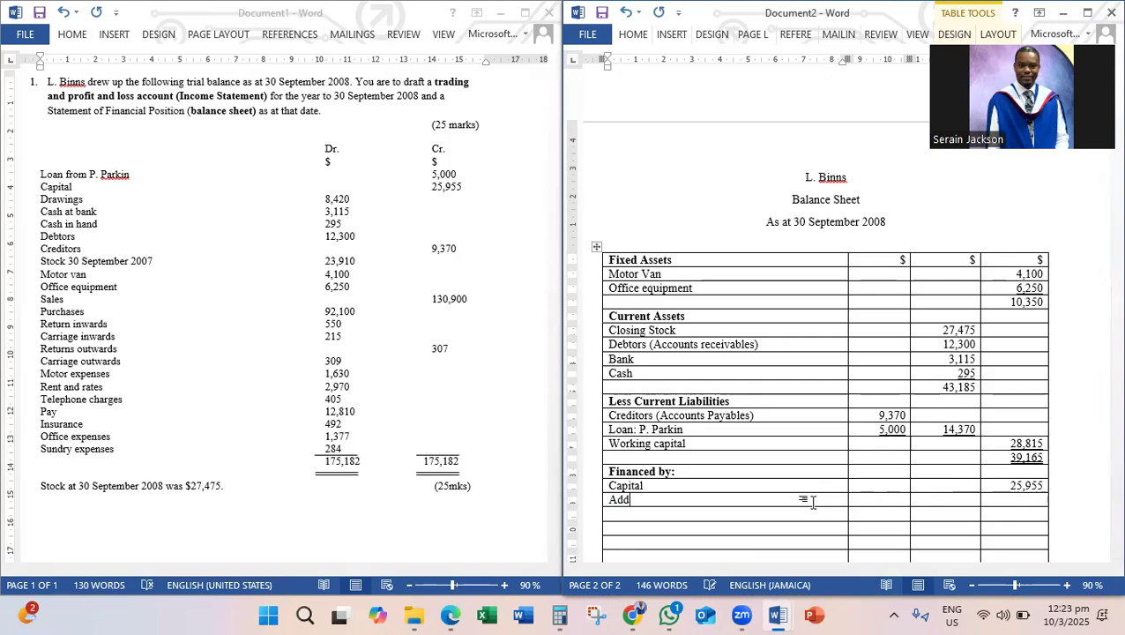
pyautogui.write('Net Profit')
# Step: Look up the net profit in the income statement, enter 21,630 in the Add Net Profit row's last amount column and underline it
pyautogui.click(1014, 500)
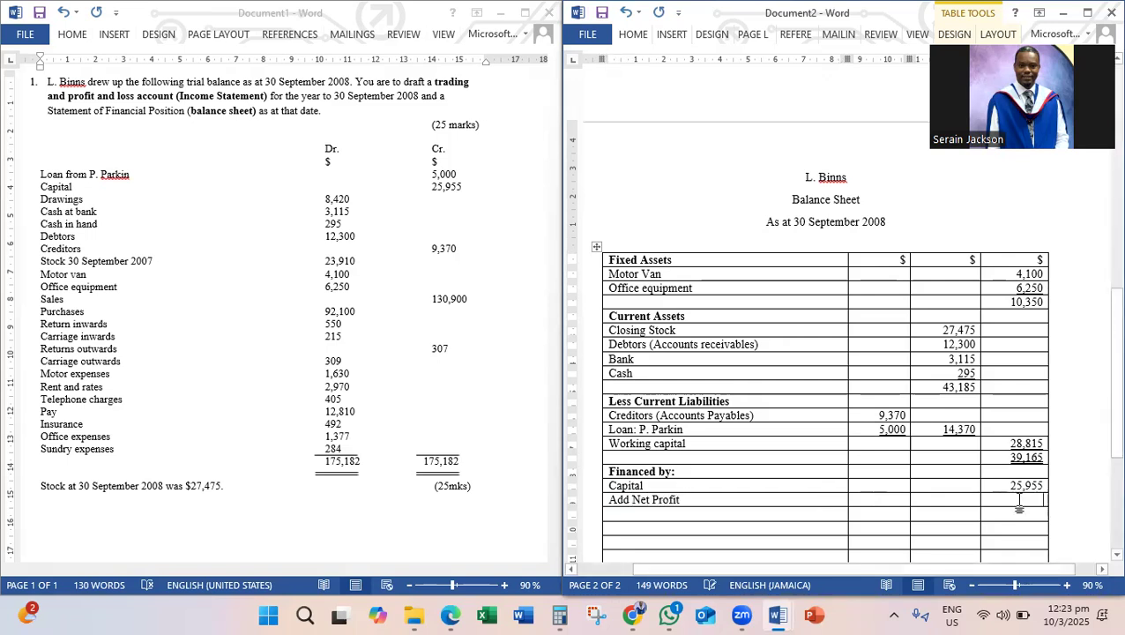
pyautogui.scroll(10, 1036, 353)
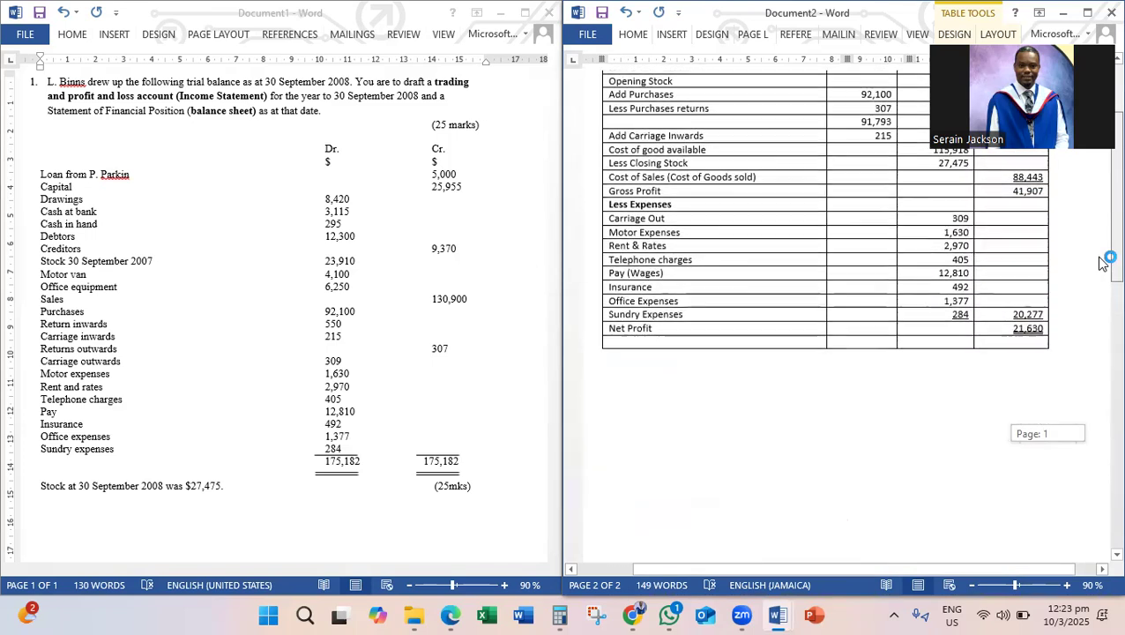
pyautogui.moveTo(1045, 332); pyautogui.dragTo(1013, 333)
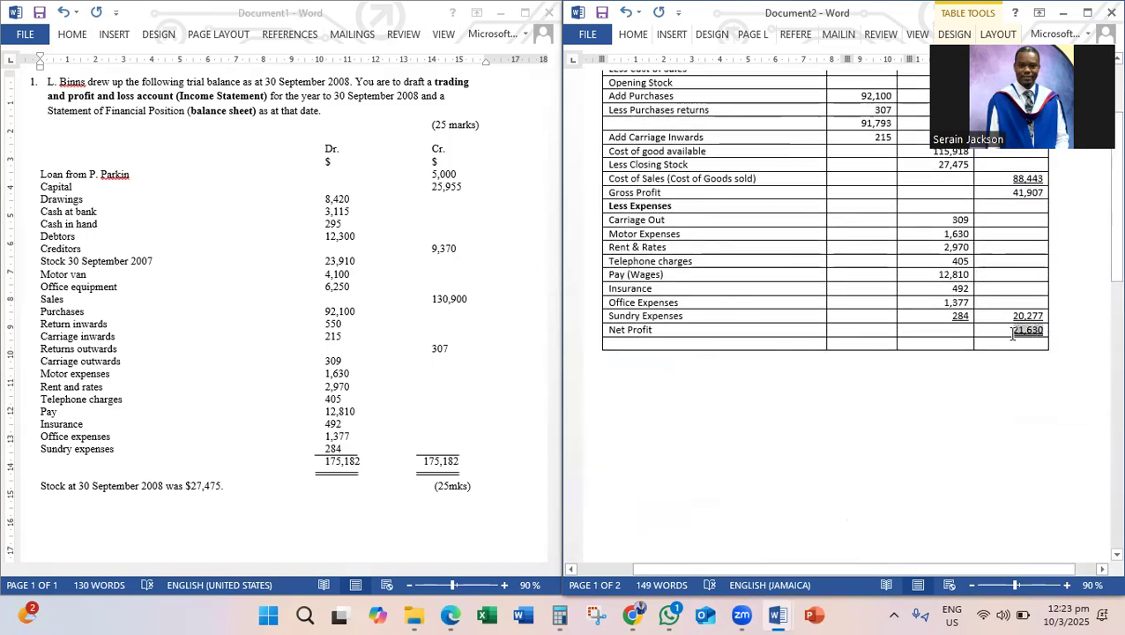
pyautogui.click(1076, 358)
pyautogui.moveTo(1115, 254); pyautogui.dragTo(1104, 477)
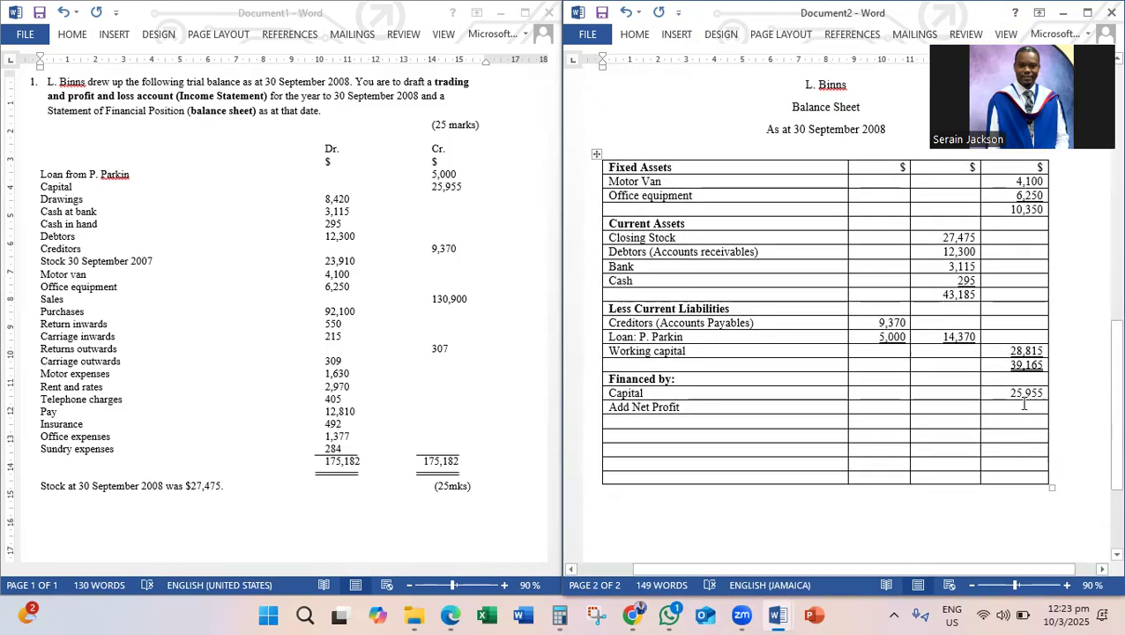
pyautogui.click(1023, 408)
pyautogui.write('21,6')
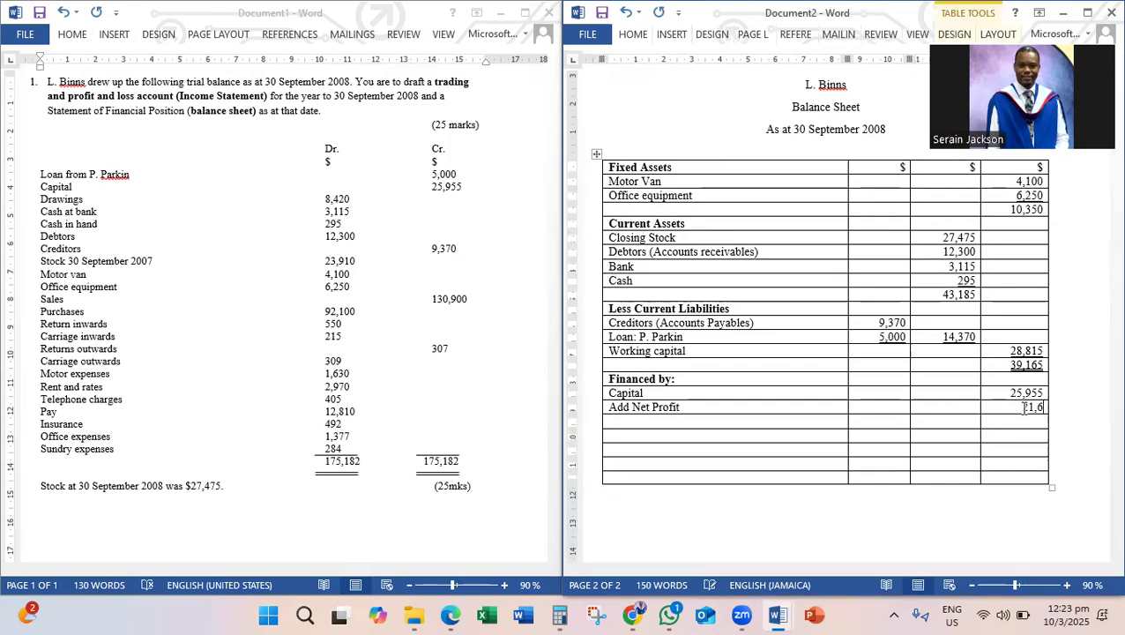
pyautogui.write('30')
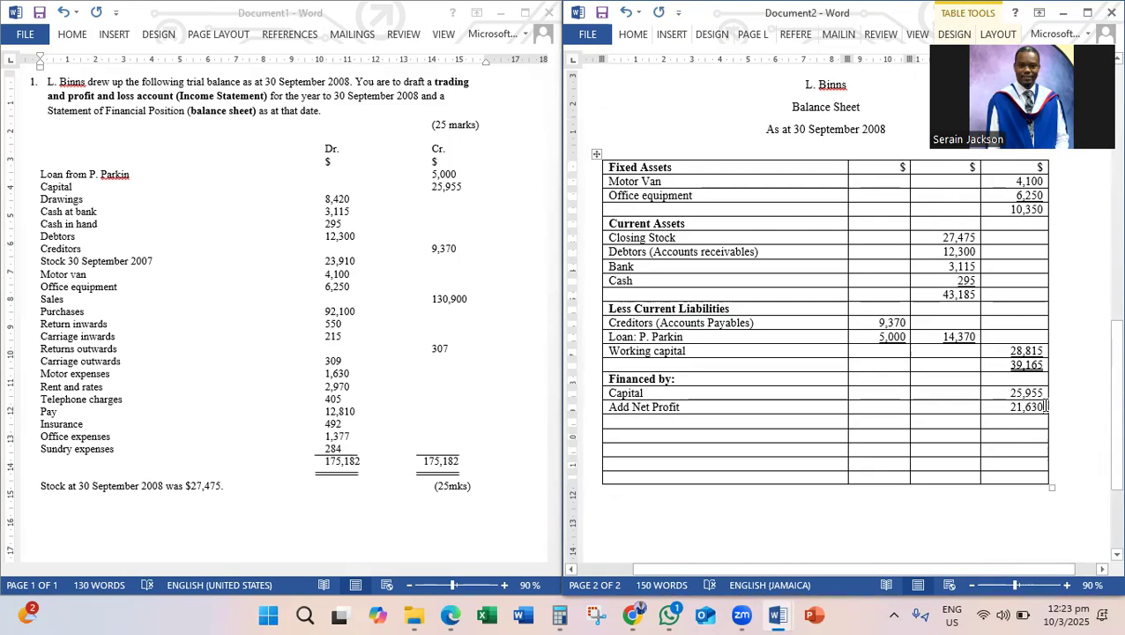
pyautogui.moveTo(1045, 406); pyautogui.dragTo(1014, 416)
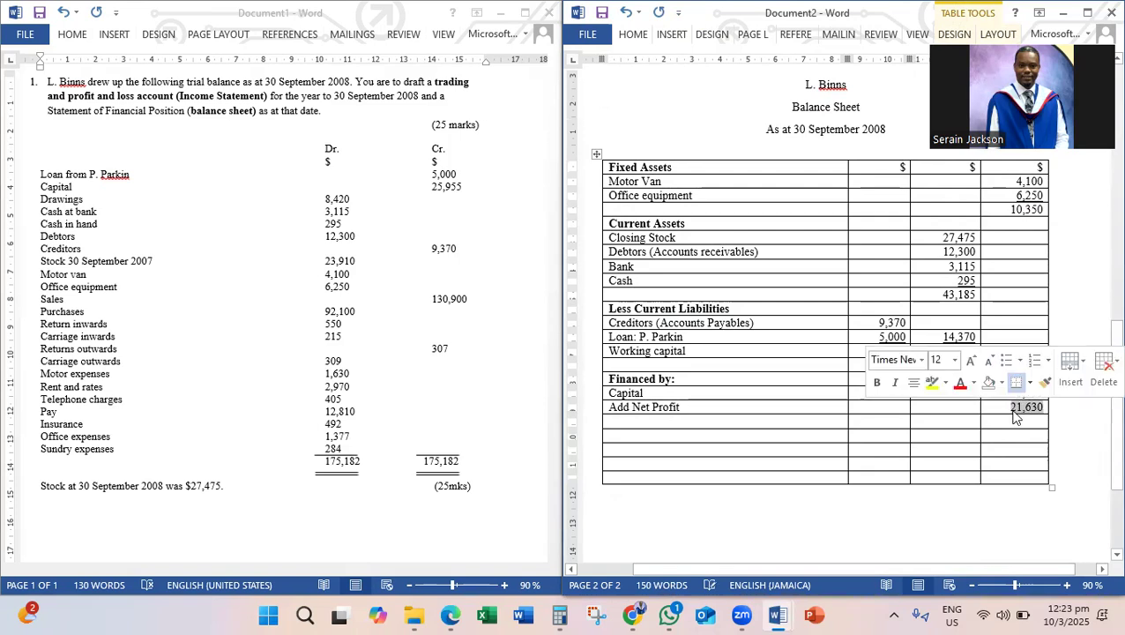
pyautogui.click(1014, 420)
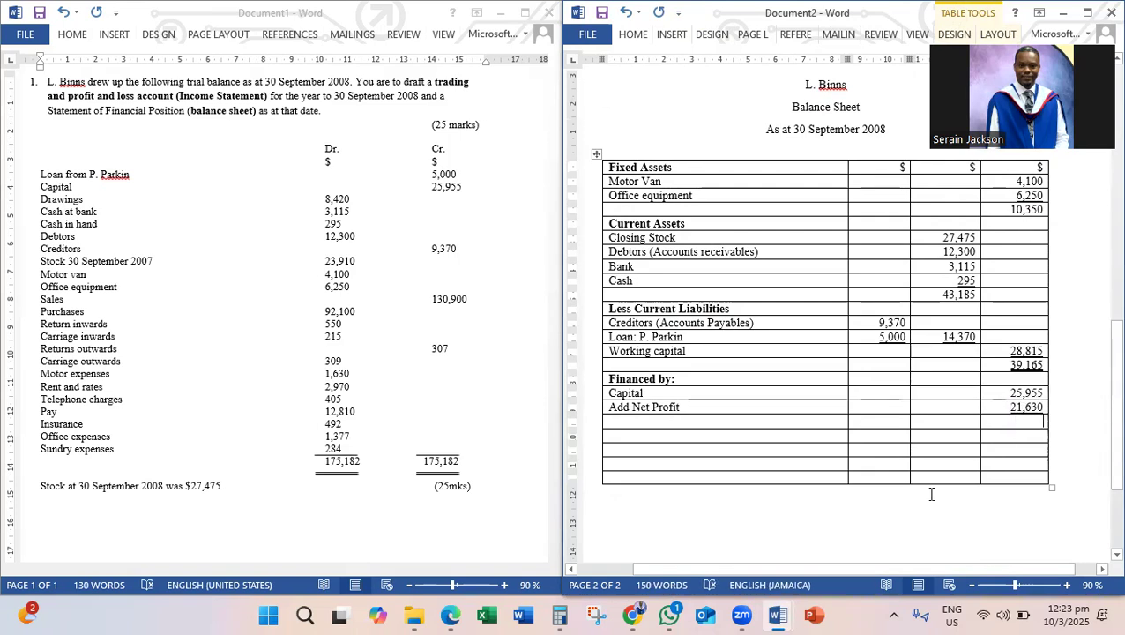
# Step: Add 25,955 and 21,630 in Calculator and enter 47,585 in Word's last amount column below the net profit
pyautogui.click(559, 615)
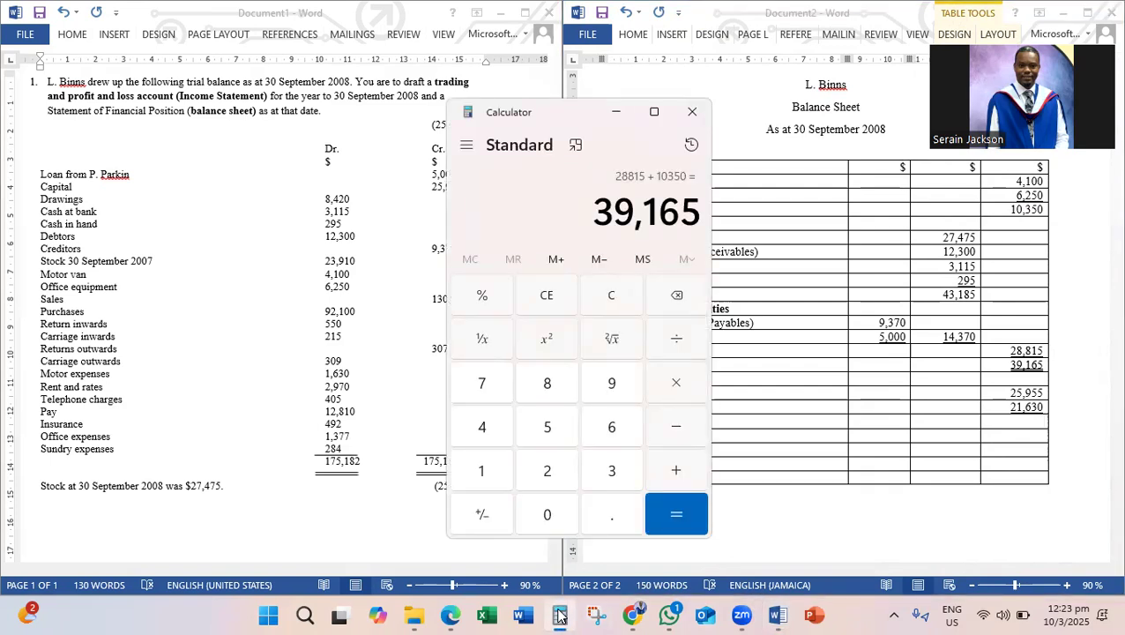
pyautogui.write('259')
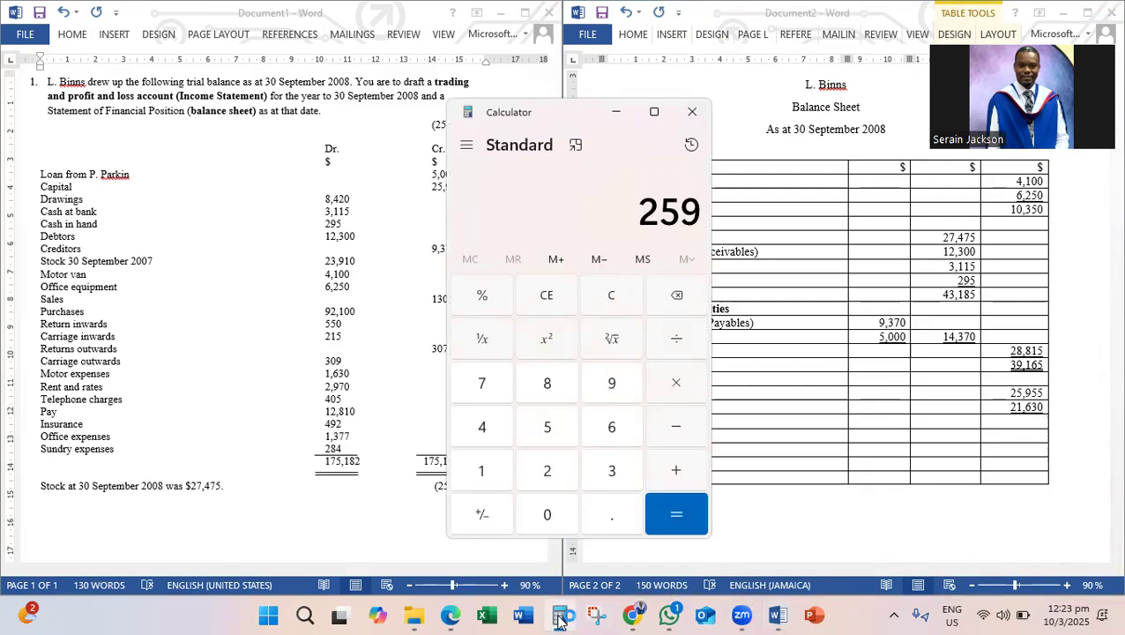
pyautogui.write('55 + 21')
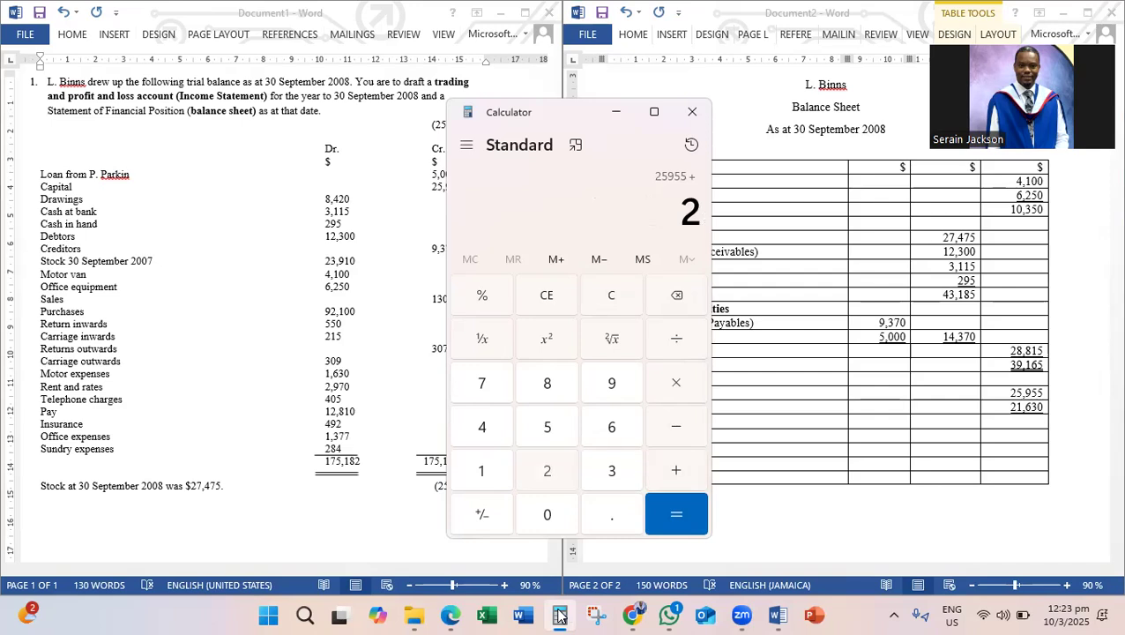
pyautogui.write('630')
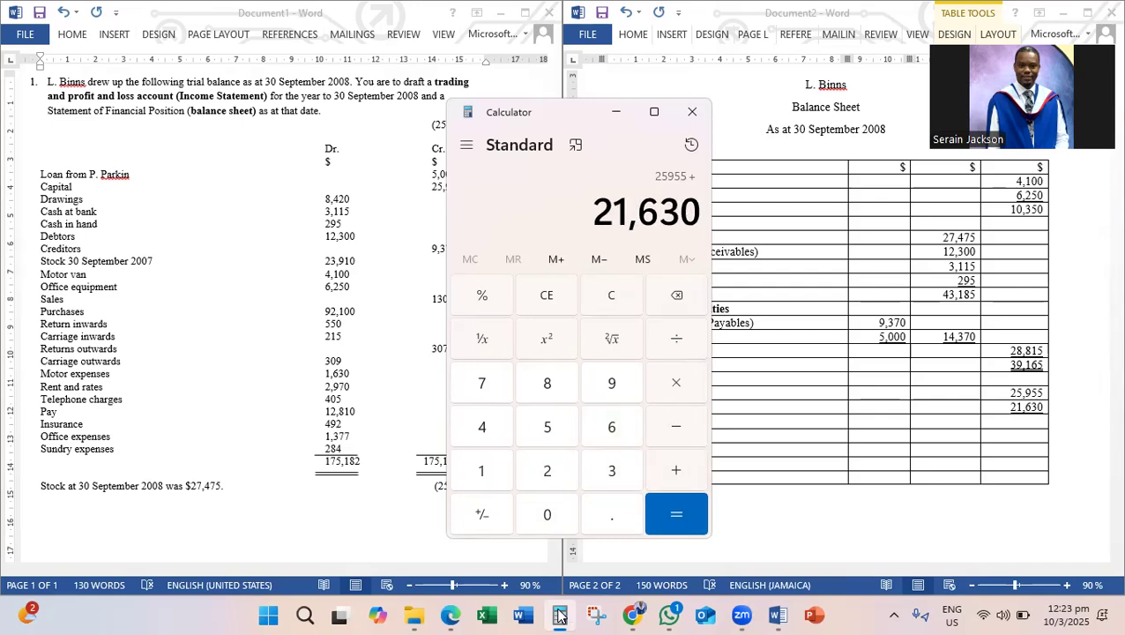
pyautogui.press('Return')
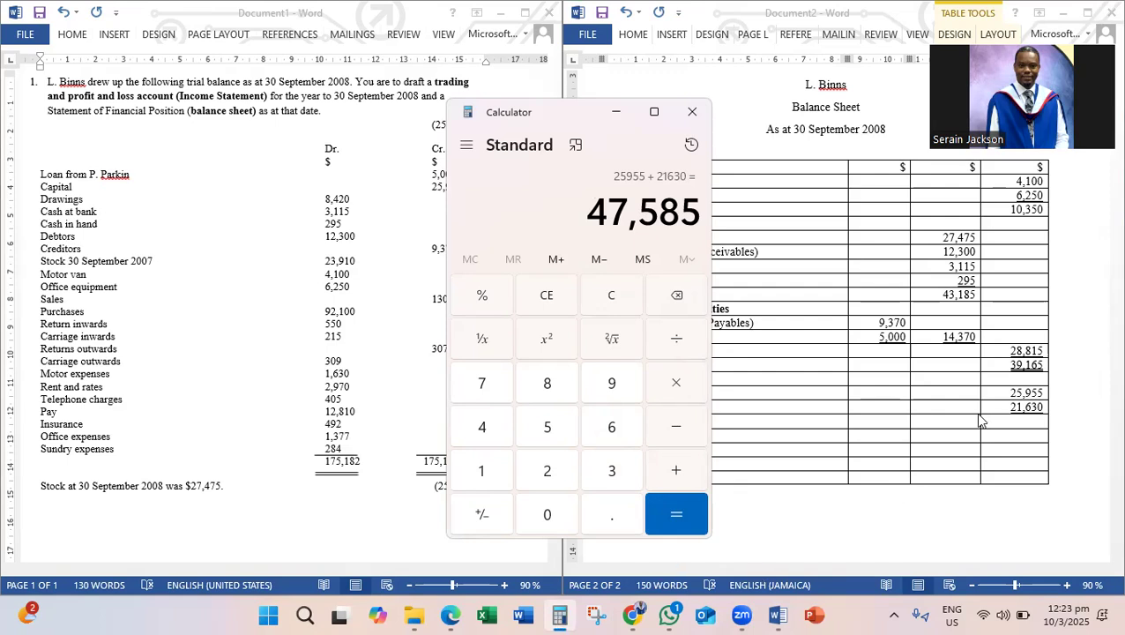
pyautogui.click(1012, 424)
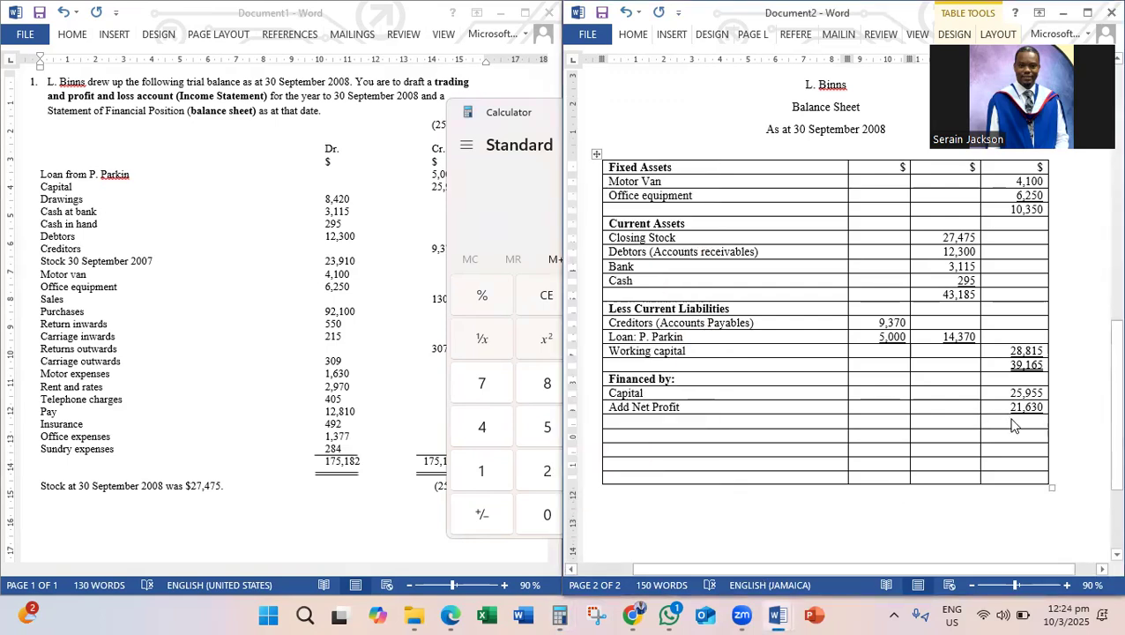
pyautogui.write('47')
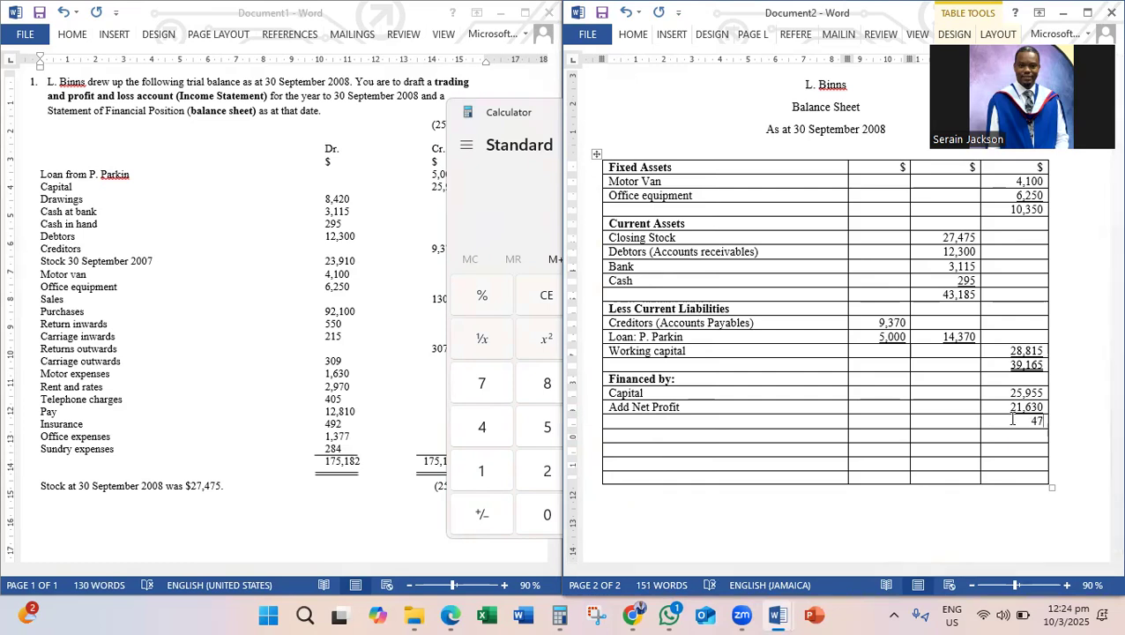
pyautogui.write(',585')
# Step: Label the row below the 47,585 subtotal "Less Drawings"
pyautogui.click(799, 437)
pyautogui.write('Less')
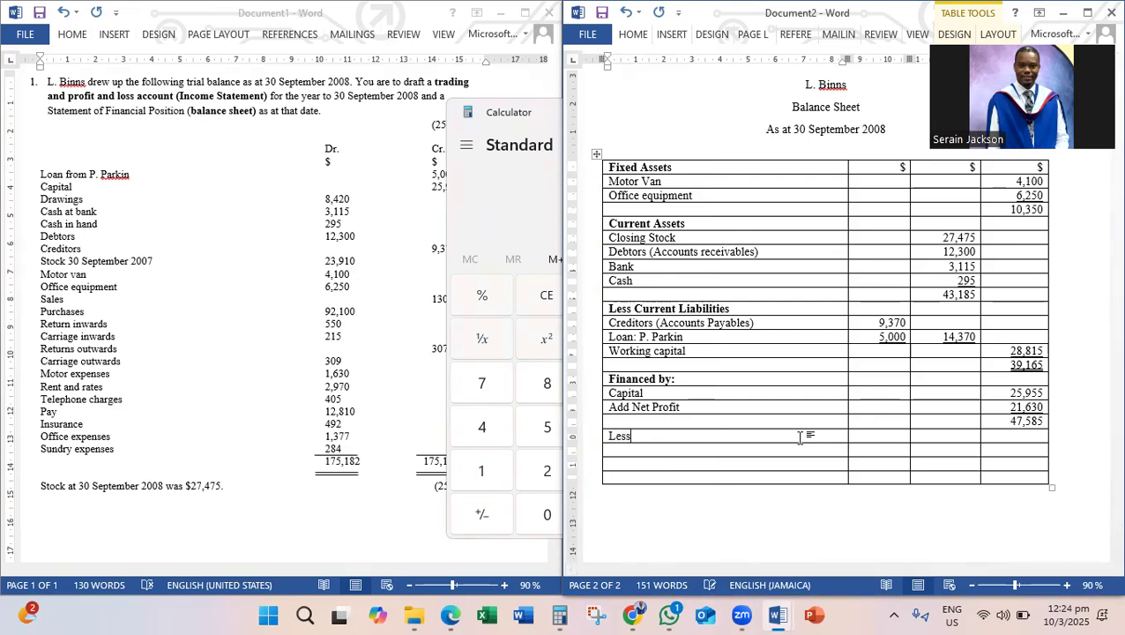
pyautogui.write(' Drawings')
# Step: Enter the trial balance drawings of 8,420 in the Less Drawings row's last amount column and underline the figure
pyautogui.click(1007, 438)
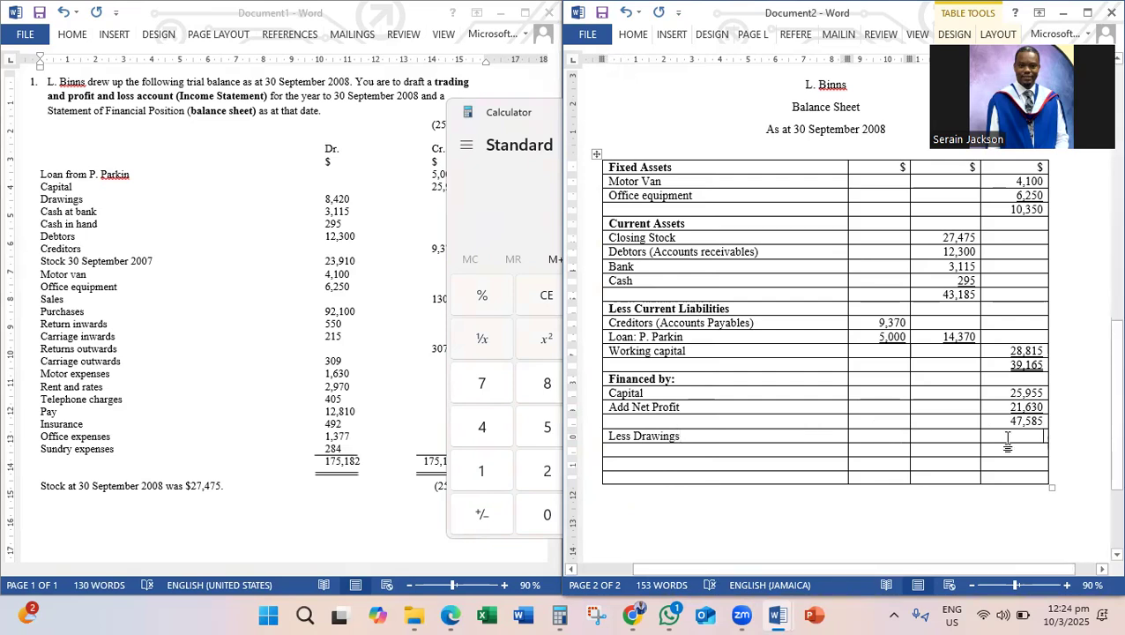
pyautogui.click(399, 317)
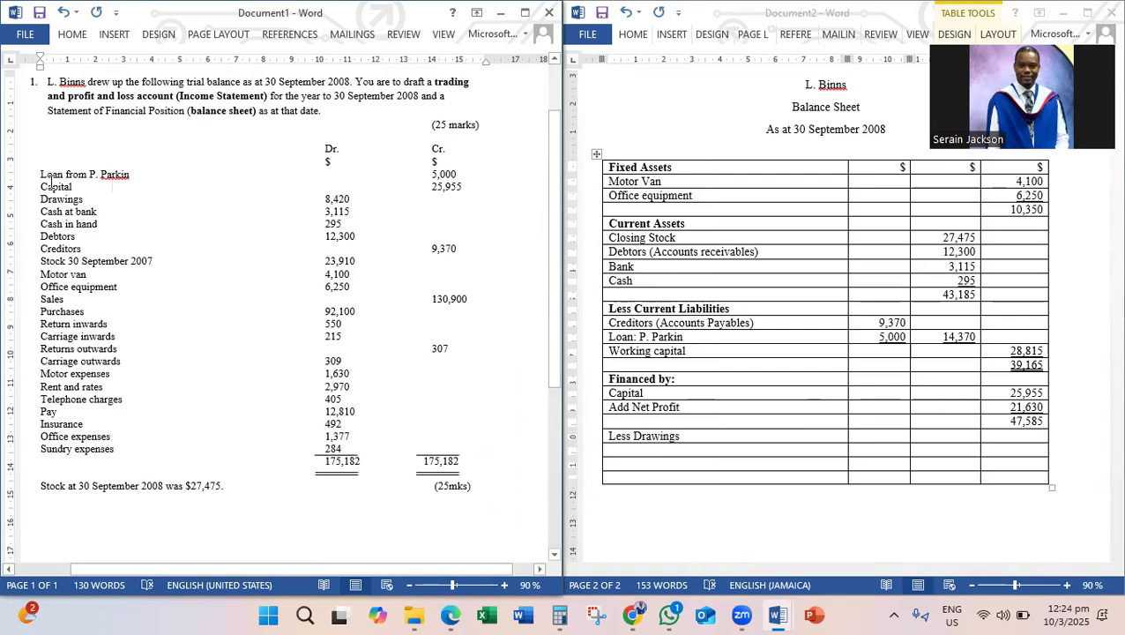
pyautogui.click(359, 199)
pyautogui.click(1031, 441)
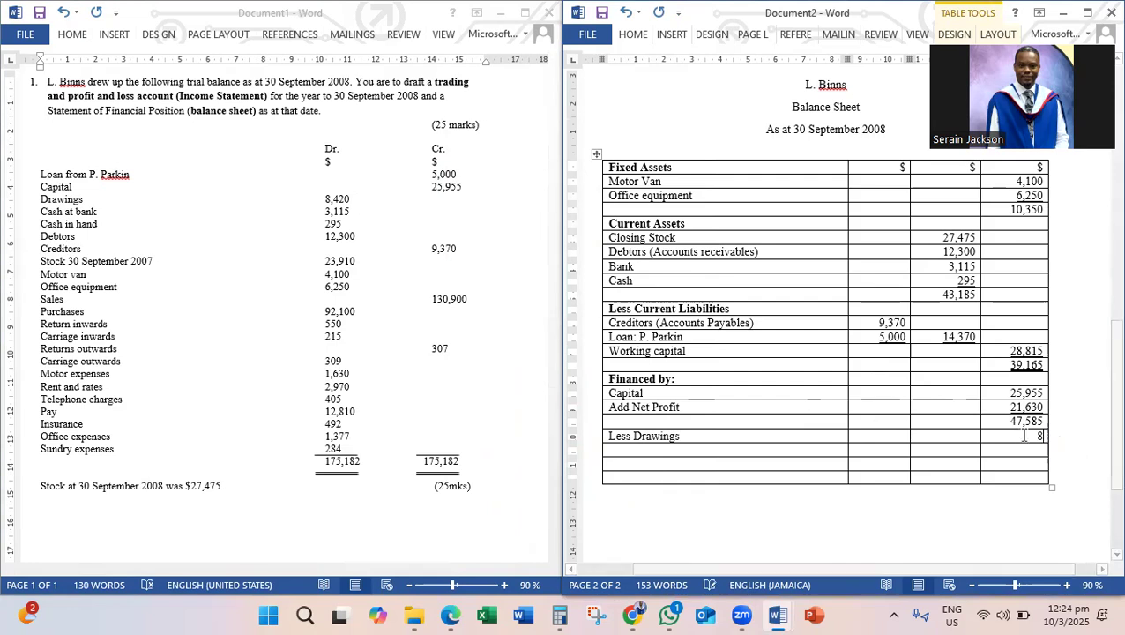
pyautogui.write('8,420')
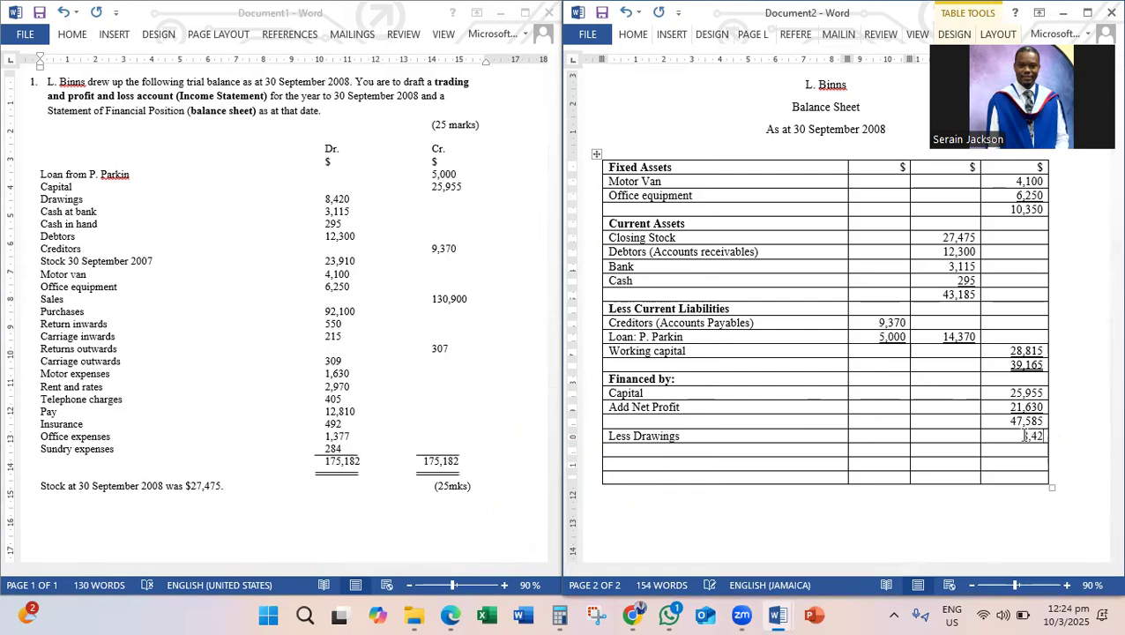
pyautogui.moveTo(1046, 436); pyautogui.dragTo(1019, 438)
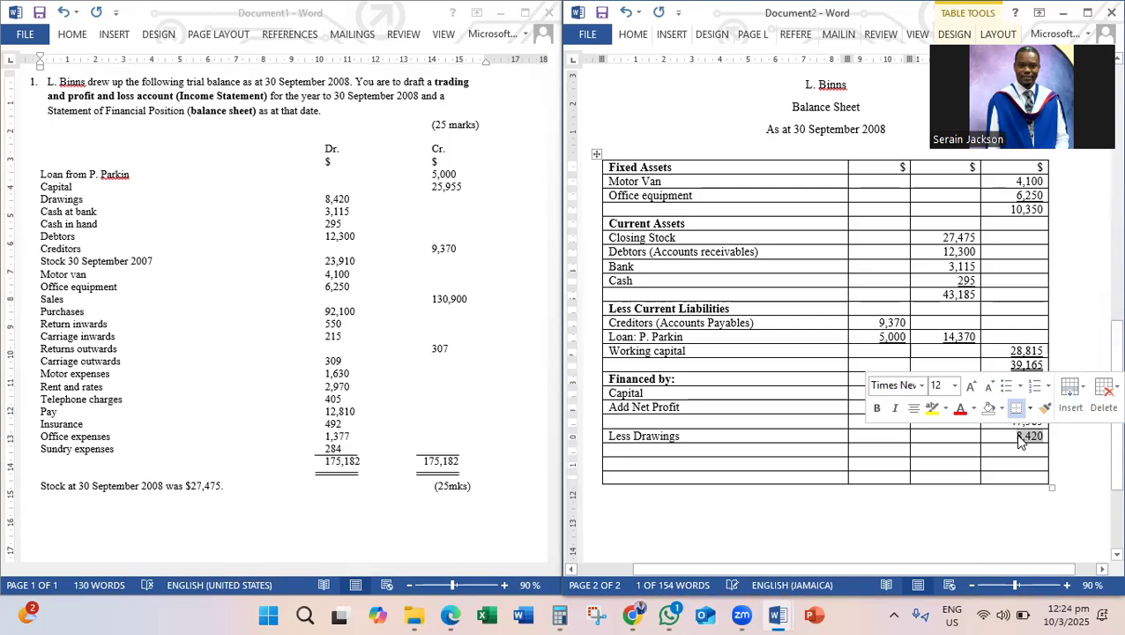
pyautogui.hotkey('ctrl', 'u')
# Step: Subtract 8,420 from 47,585 in Calculator and enter 39,165 in Word's last amount column below the drawings
pyautogui.click(1016, 451)
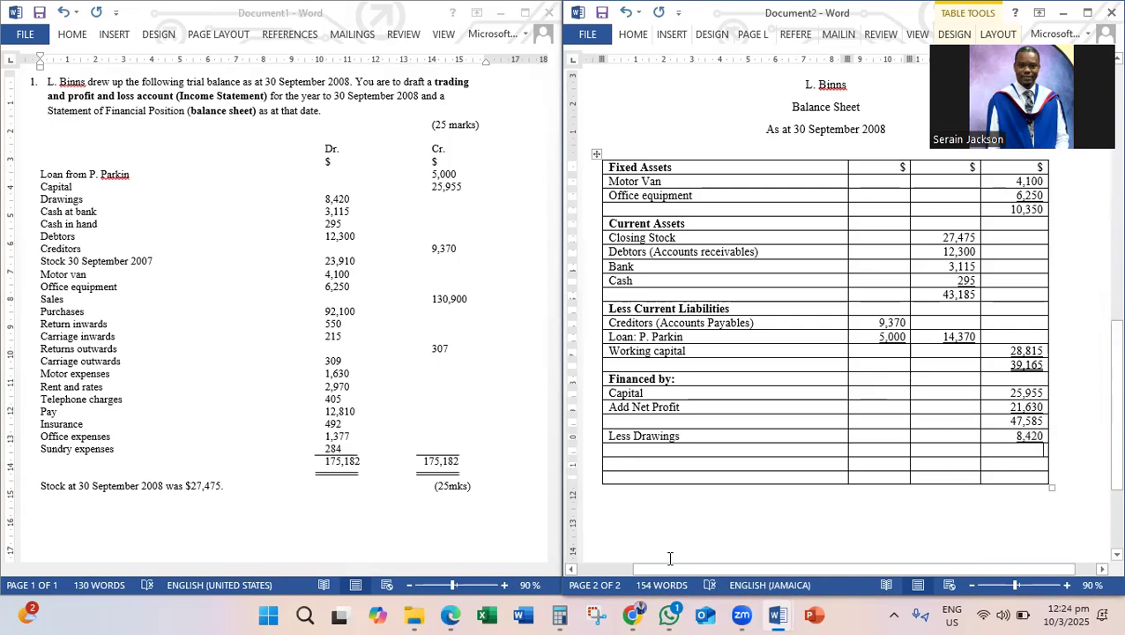
pyautogui.click(560, 618)
pyautogui.press('-')
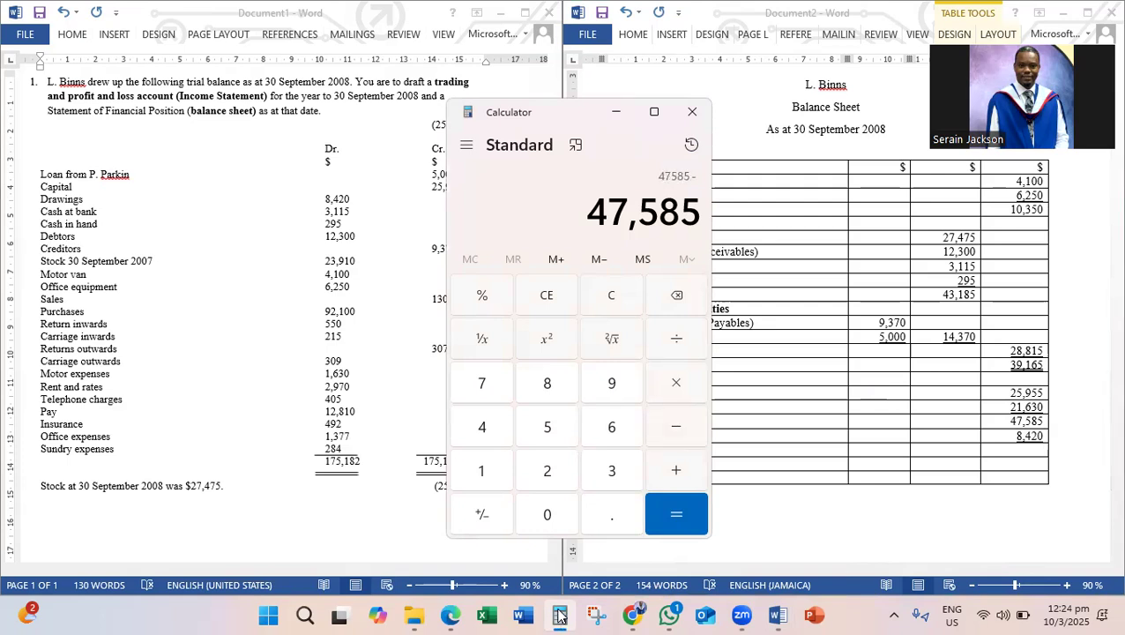
pyautogui.write('8420')
pyautogui.press('Return')
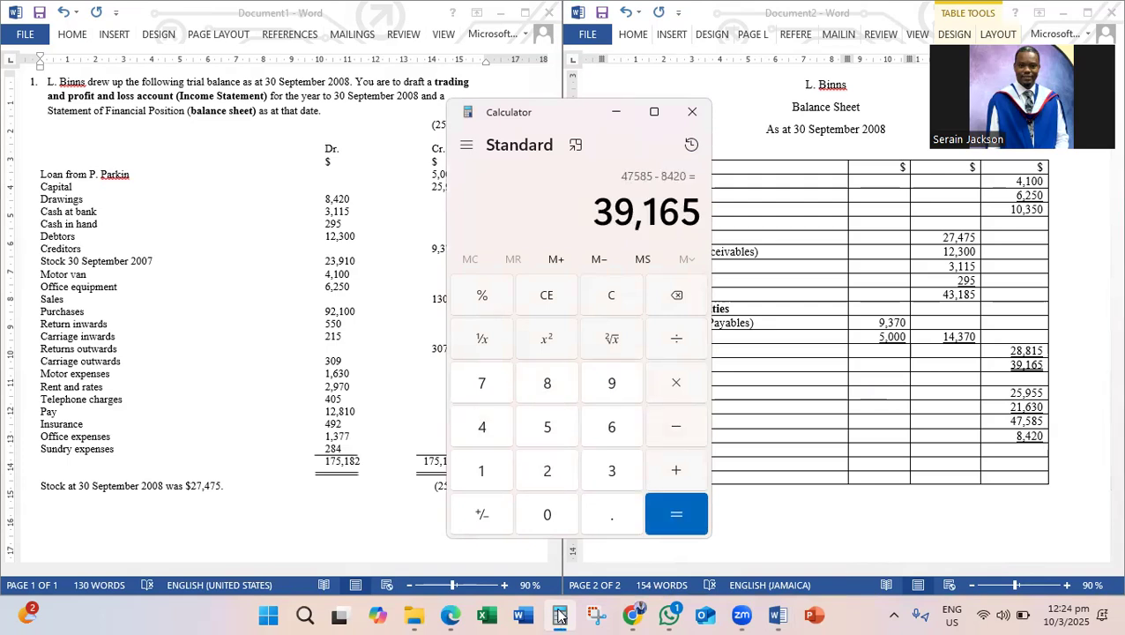
pyautogui.click(1032, 453)
pyautogui.write('3')
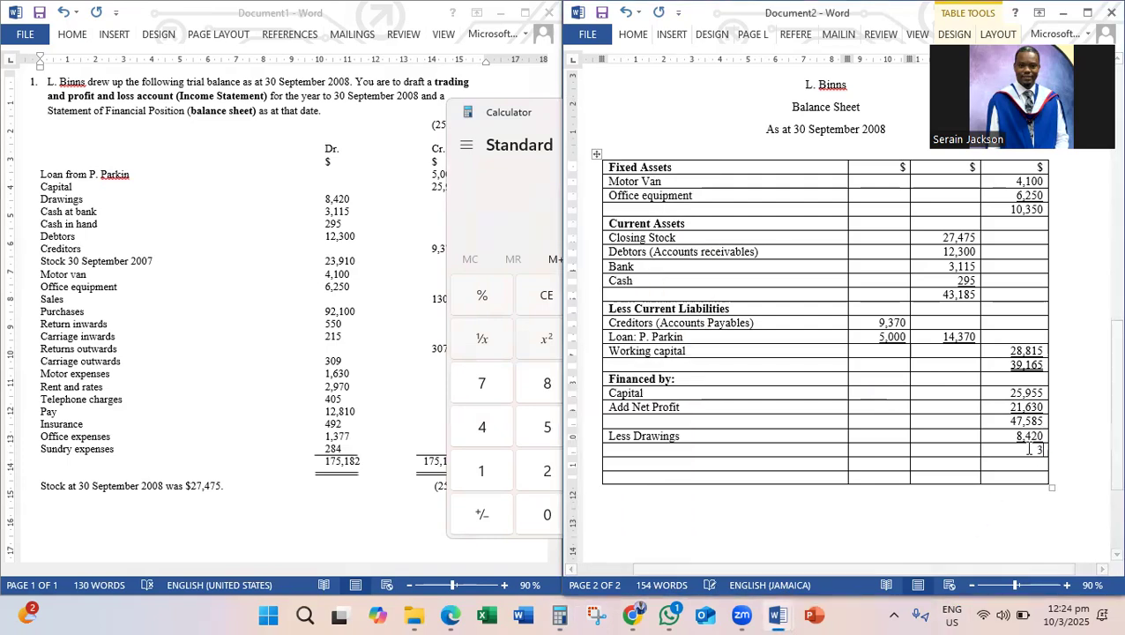
pyautogui.write('9,165')
# Step: Apply a double underline to the 39,165 total at the end of the Financed by section
pyautogui.moveTo(1048, 449); pyautogui.dragTo(1012, 454)
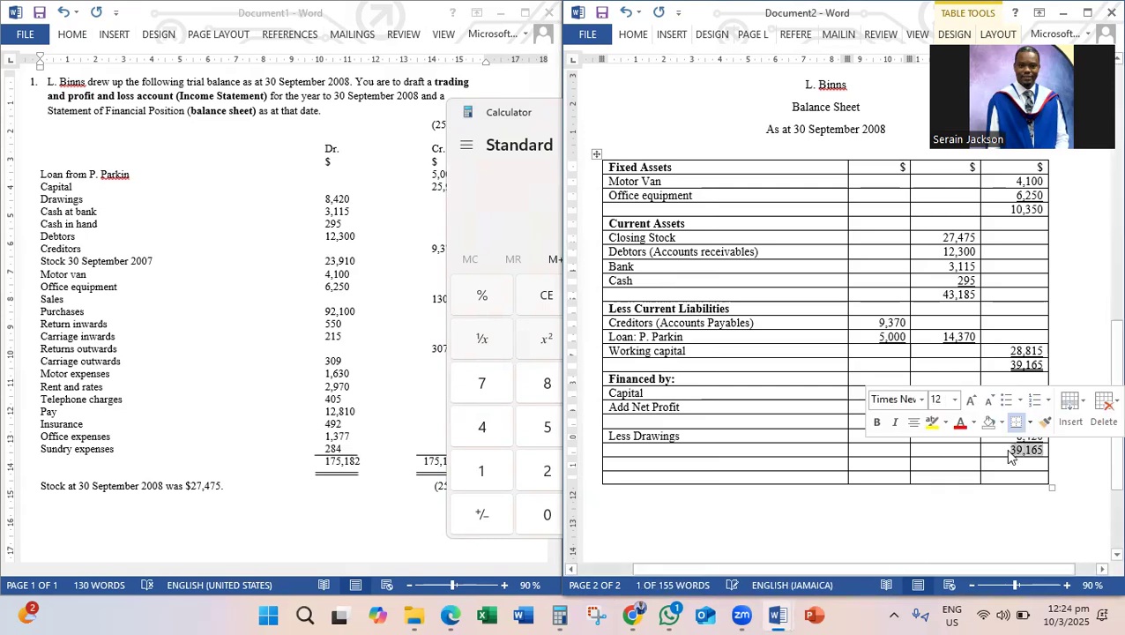
pyautogui.click(631, 37)
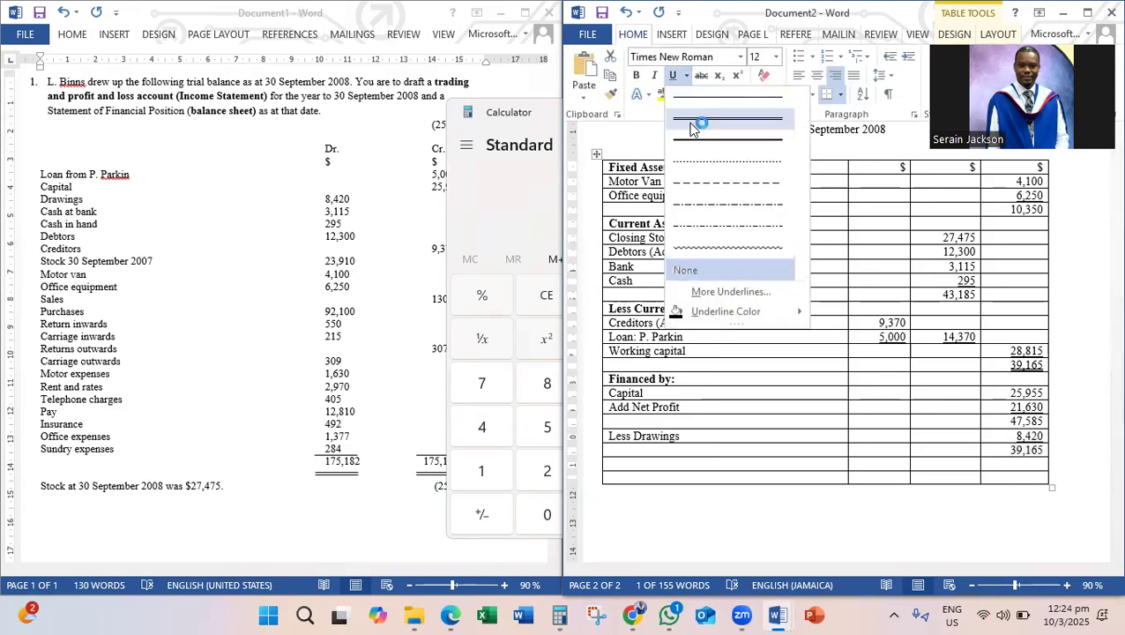
pyautogui.click(697, 118)
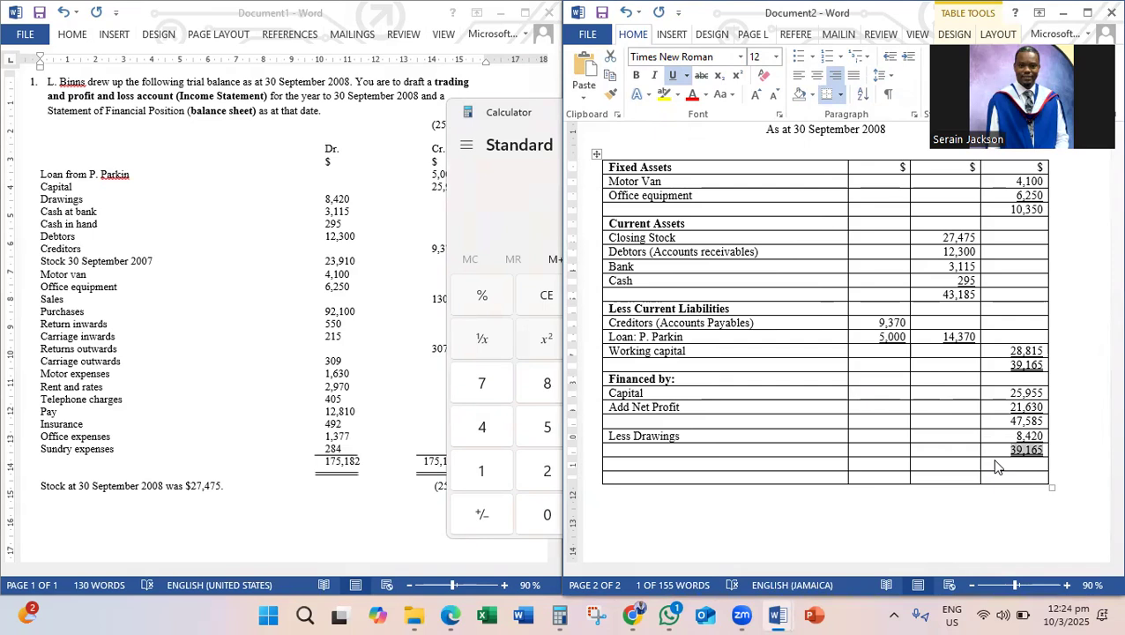
# Step: Highlight the Financed by total and the matching 39,165 total below working capital in yellow
pyautogui.click(1044, 450)
pyautogui.moveTo(1044, 450); pyautogui.dragTo(1010, 450)
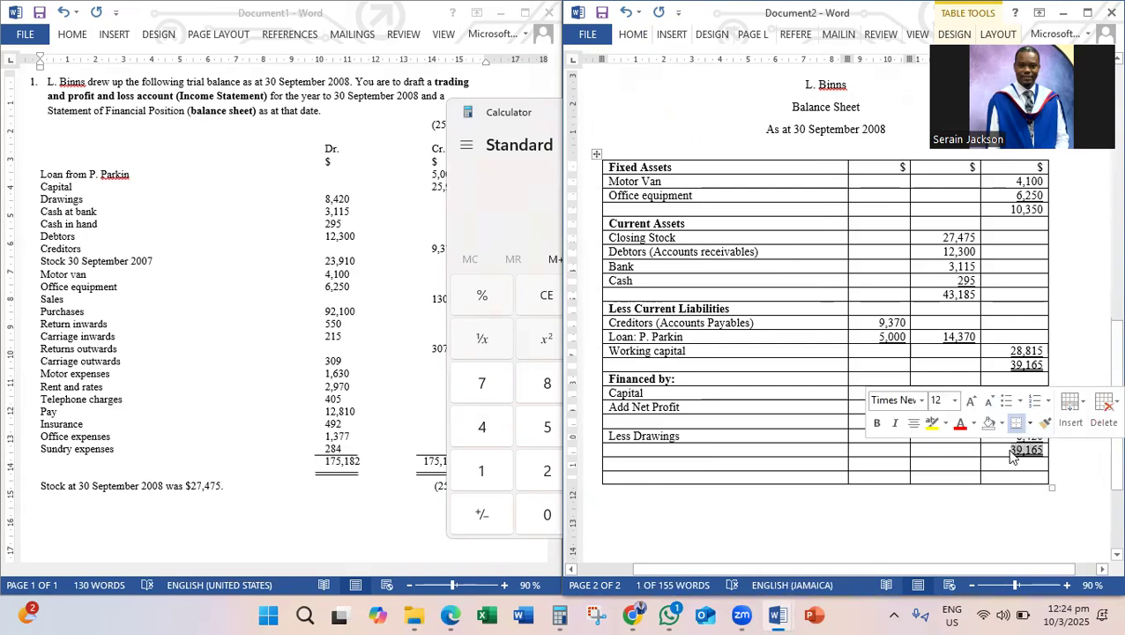
pyautogui.click(931, 424)
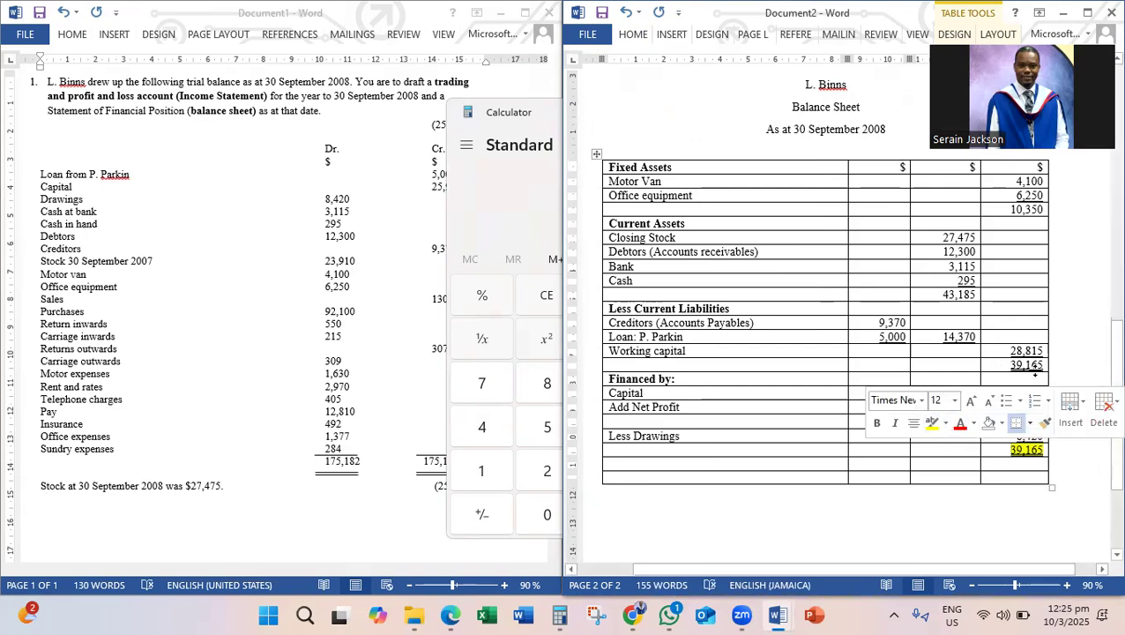
pyautogui.doubleClick(1026, 364)
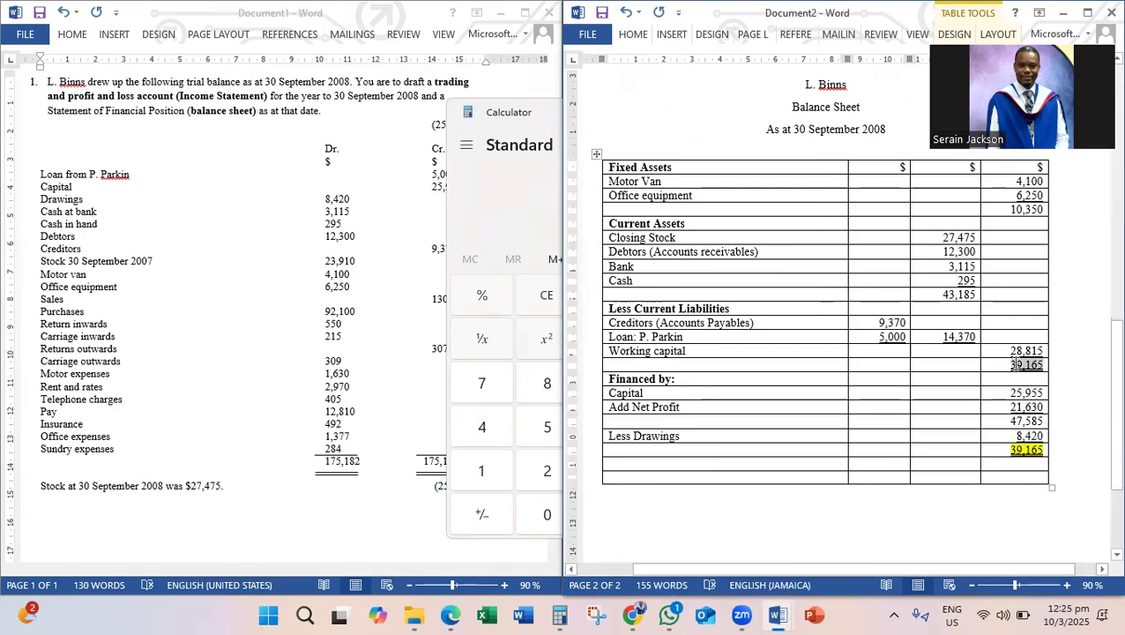
pyautogui.click(932, 337)
pyautogui.moveTo(1112, 416); pyautogui.dragTo(1101, 412)
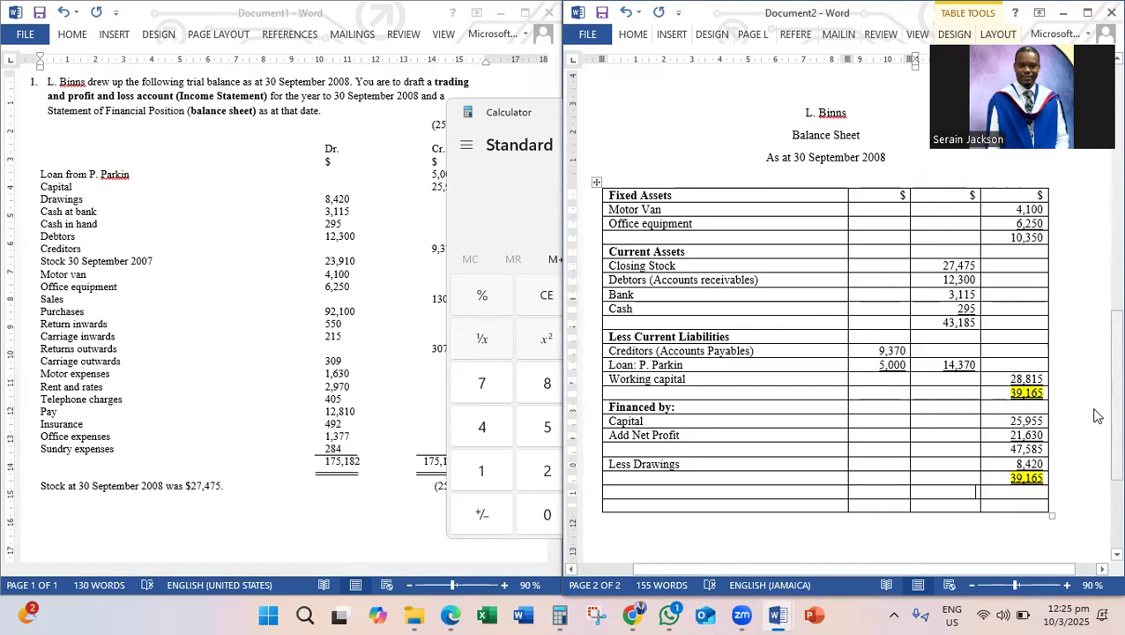
pyautogui.click(389, 251)
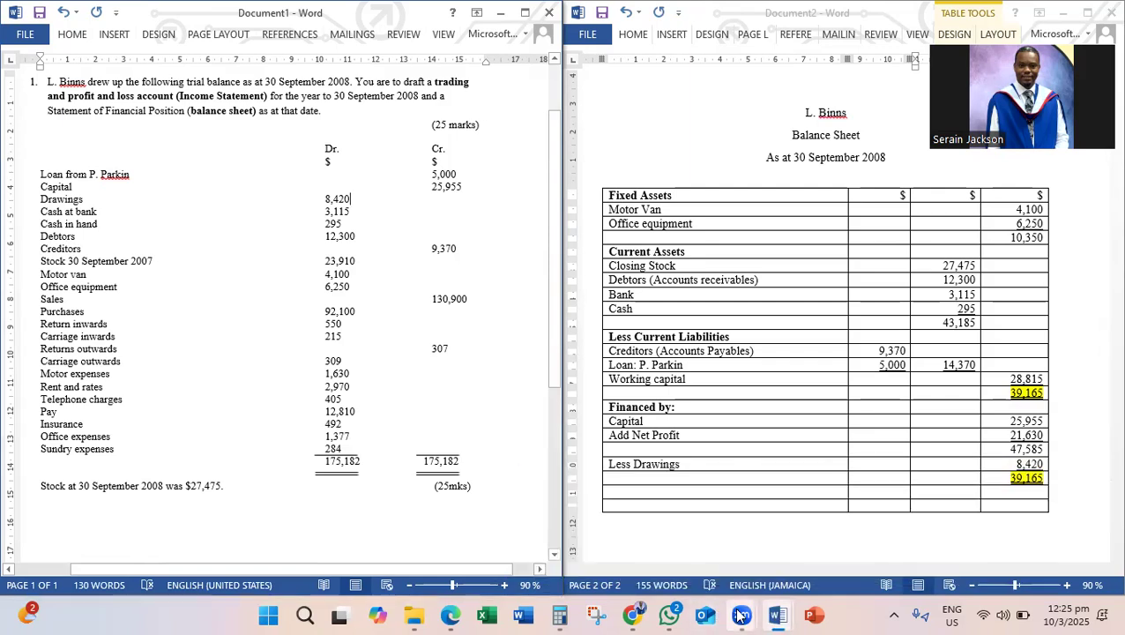
pyautogui.moveTo(743, 620)
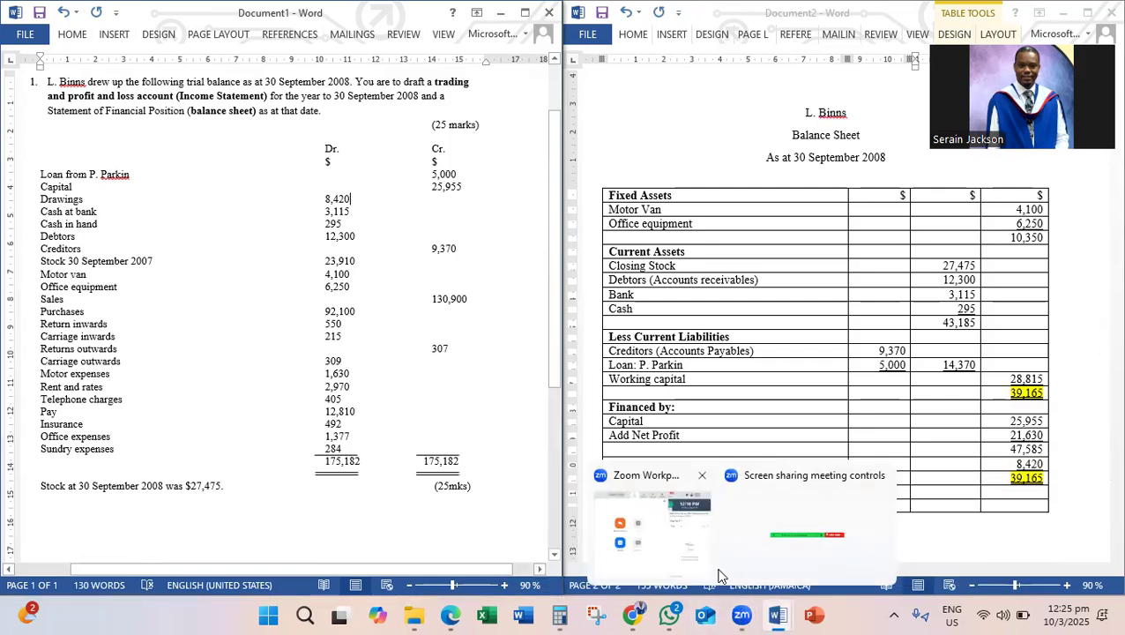